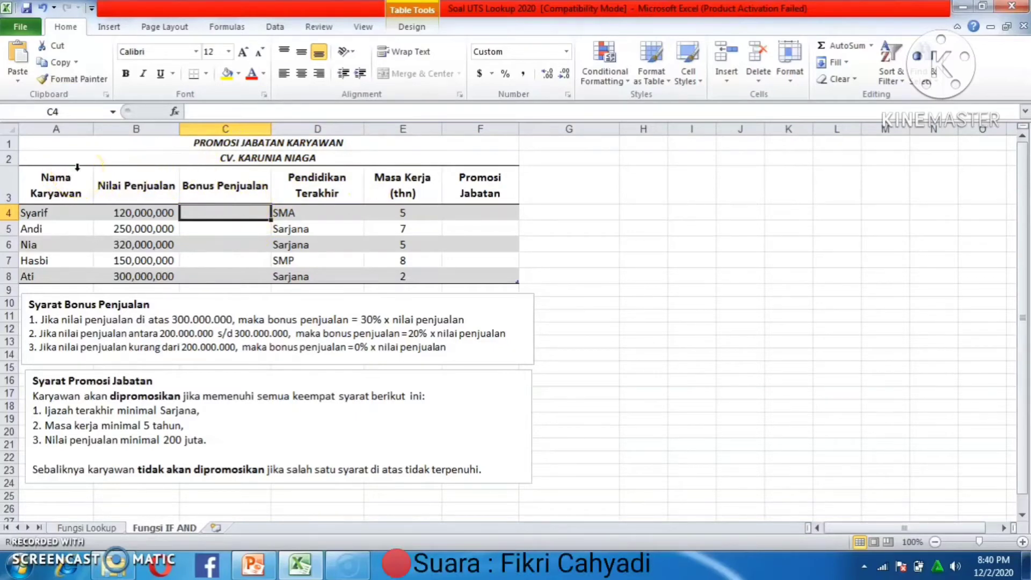
# - Review the employee table's columns from Nama Karyawan through Promosi Jabatan
pyautogui.click(78, 167)
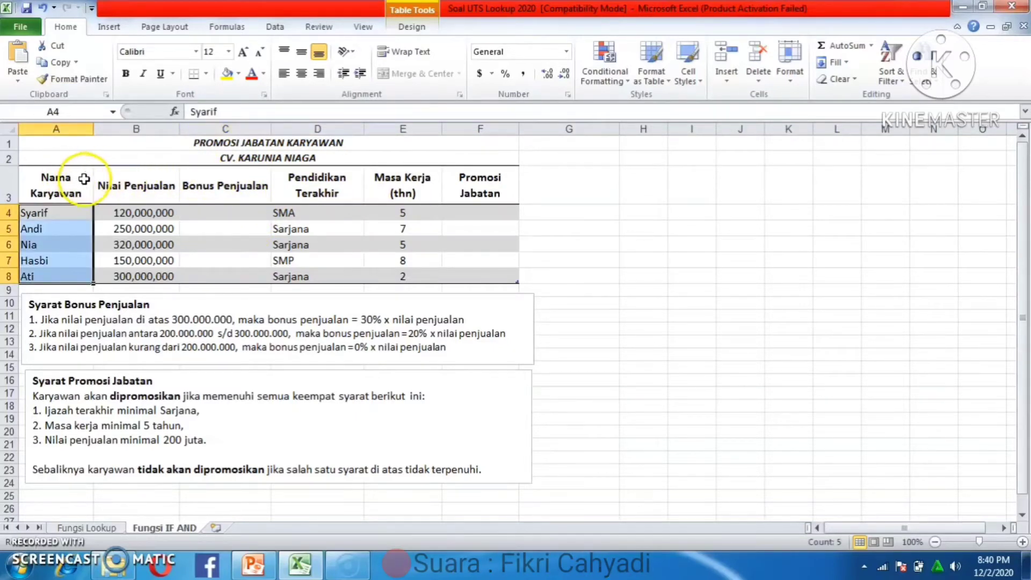
pyautogui.click(160, 183)
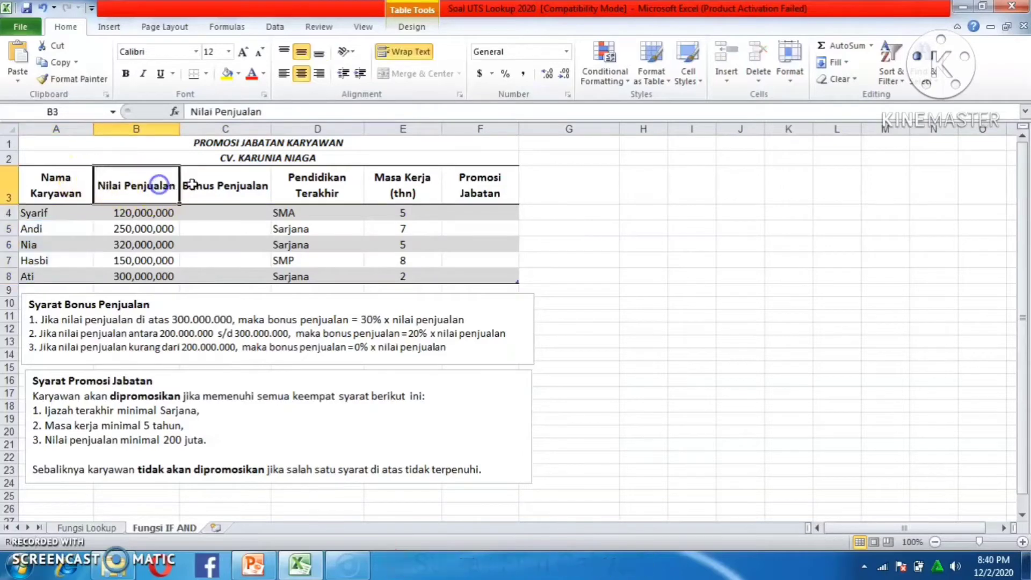
pyautogui.click(240, 188)
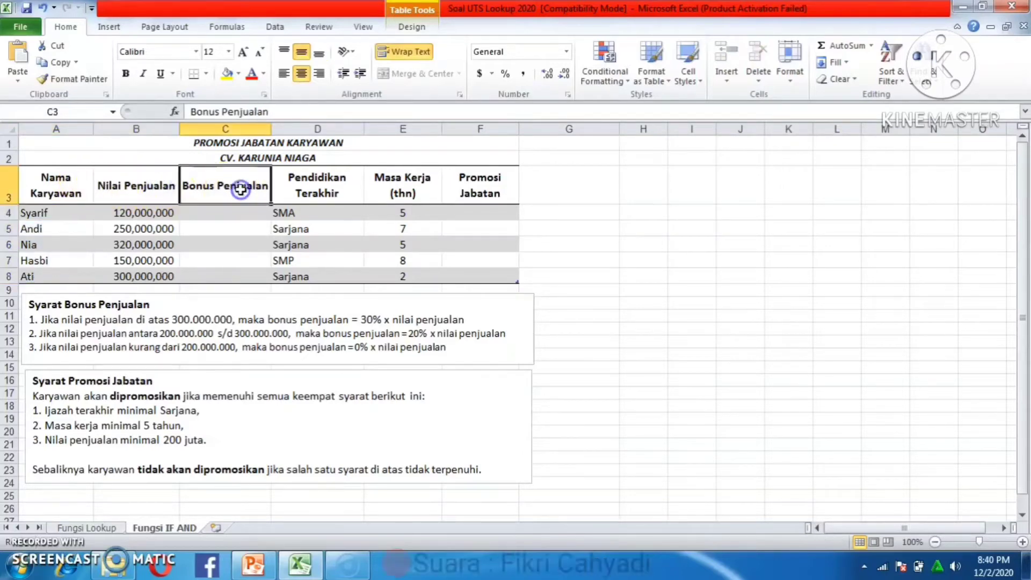
pyautogui.click(331, 180)
pyautogui.click(413, 177)
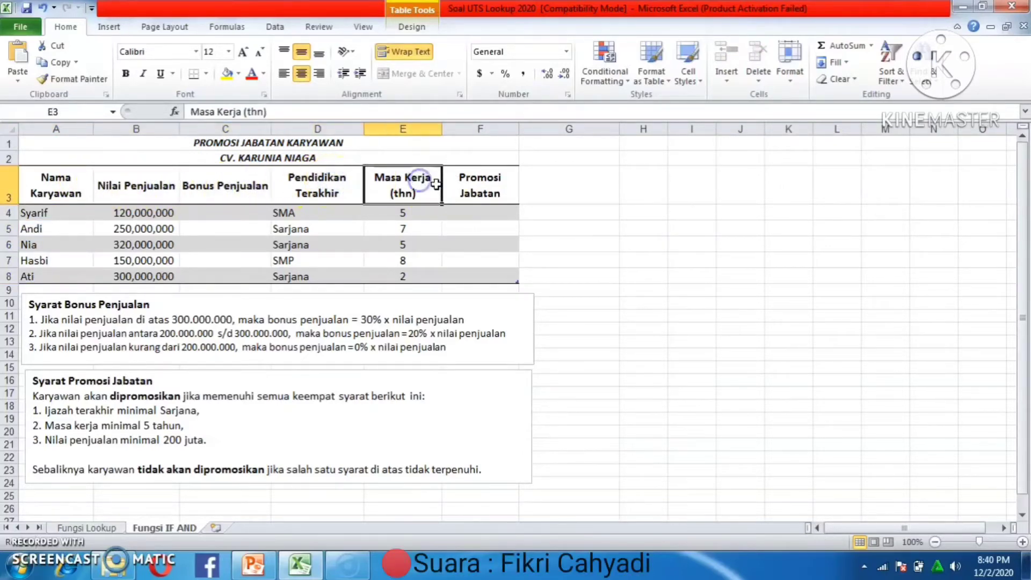
pyautogui.click(499, 194)
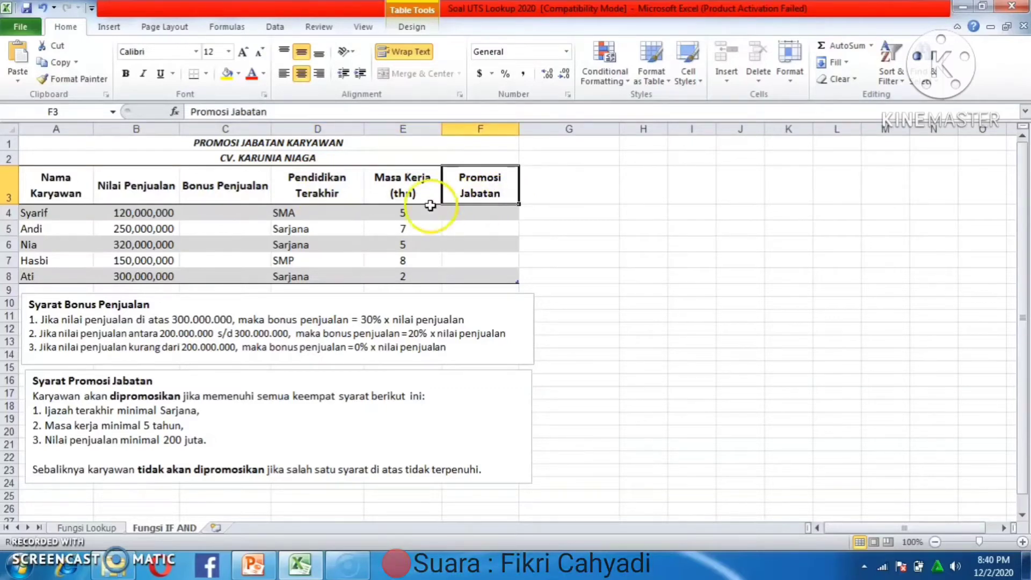
# - Begin an IF formula in C4 that returns 30%*B4 when B4>300000000
pyautogui.click(260, 212)
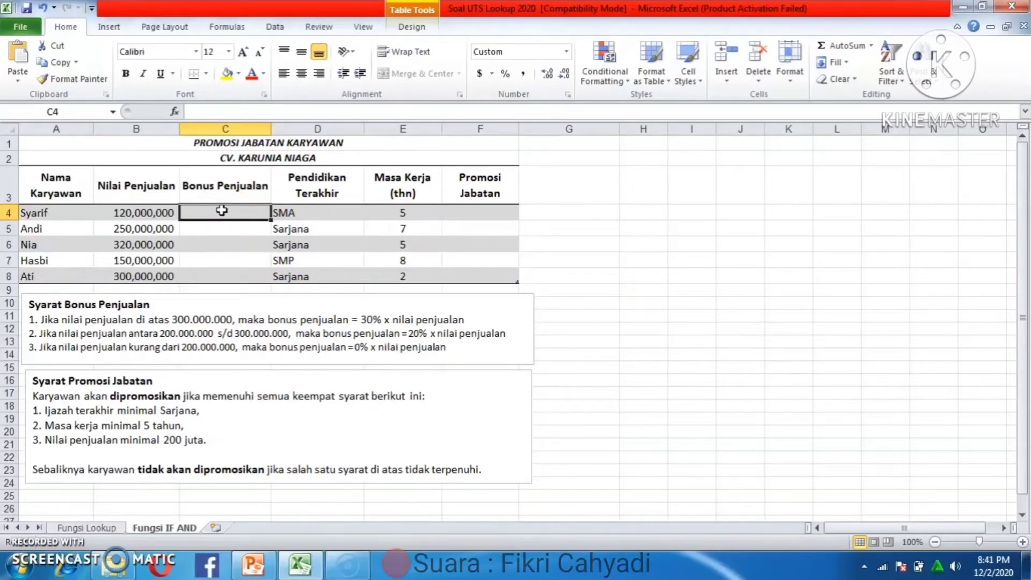
pyautogui.write('=IF')
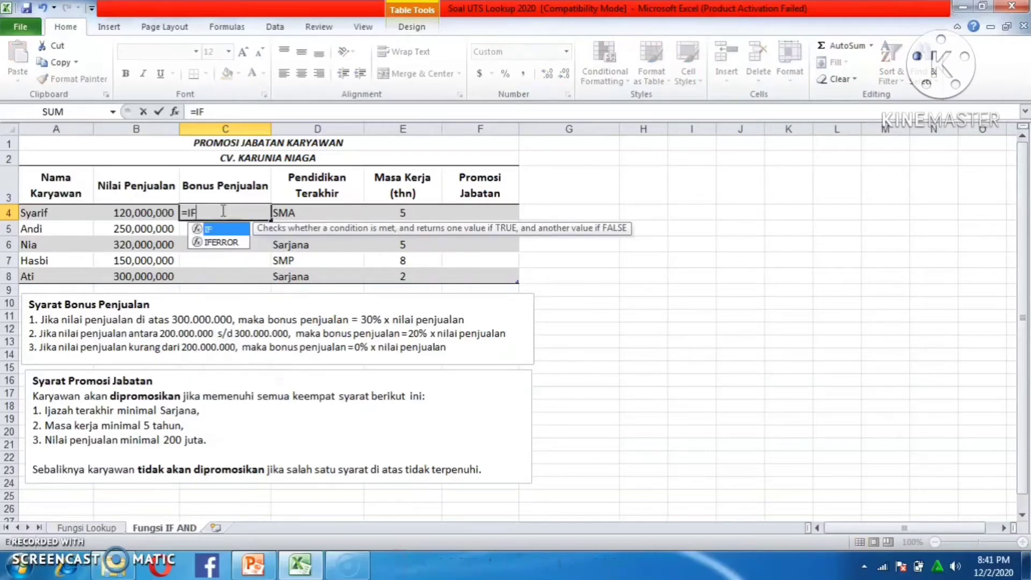
pyautogui.write('(')
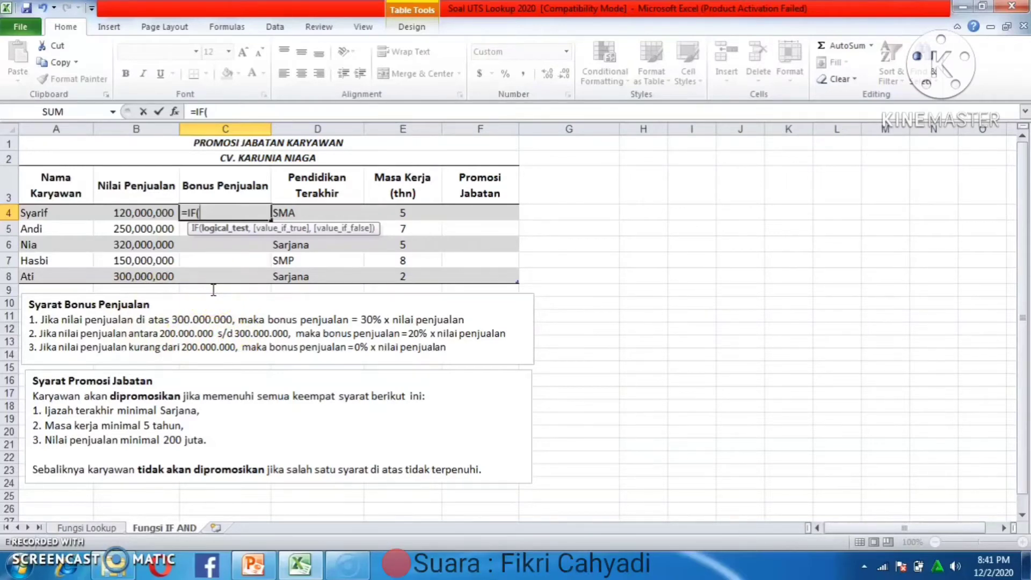
pyautogui.click(164, 212)
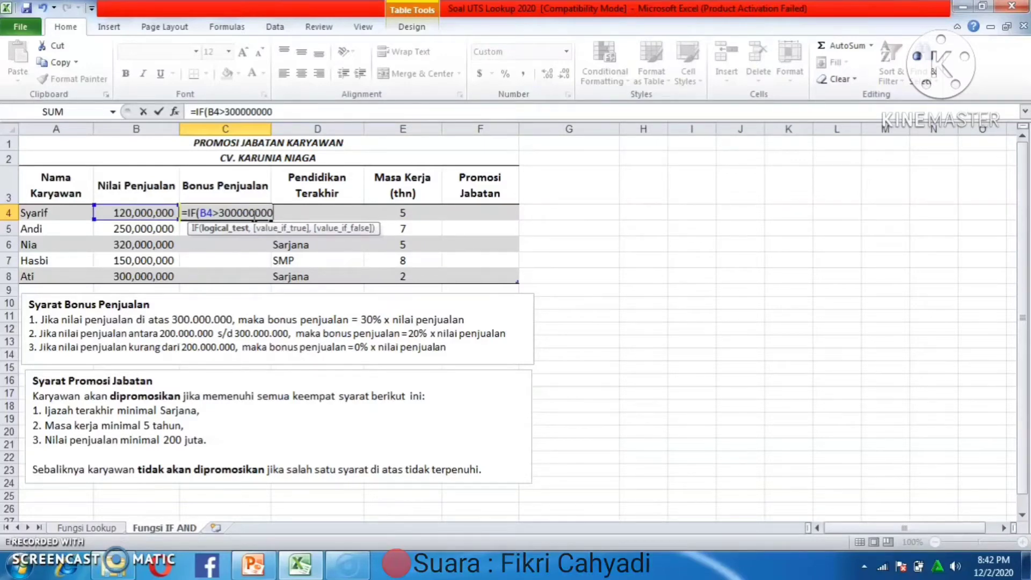
pyautogui.write(',30%*')
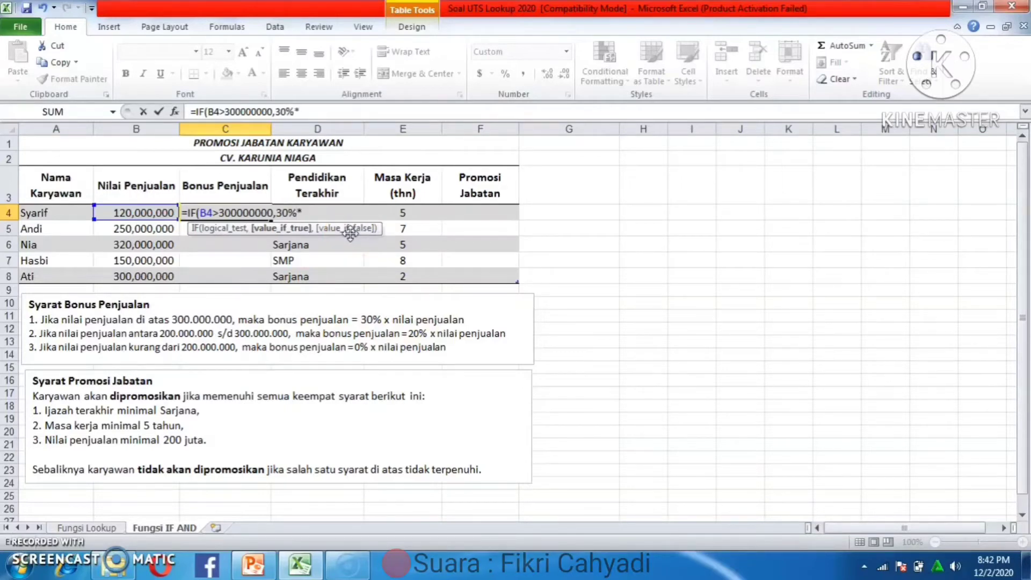
pyautogui.click(158, 211)
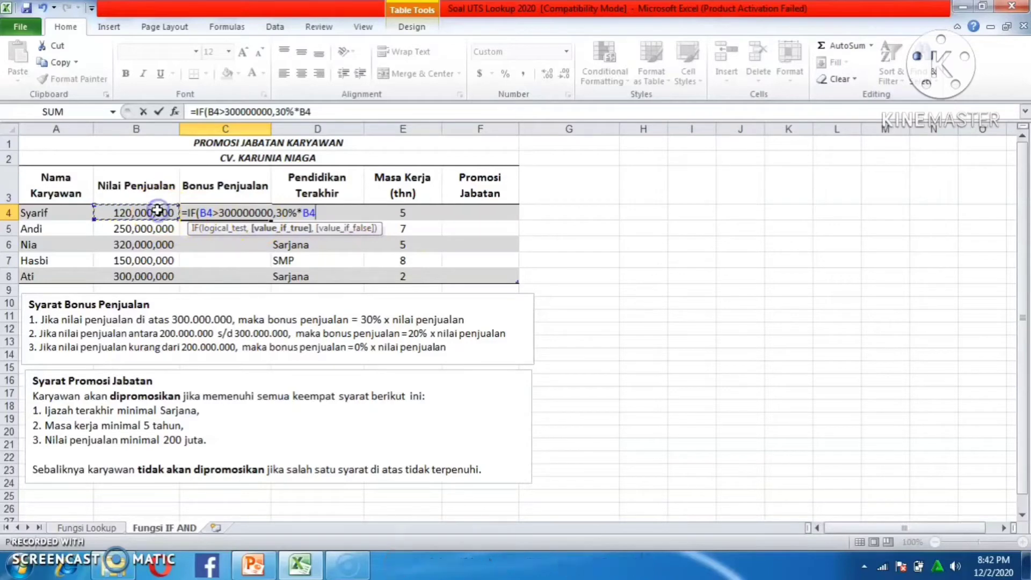
pyautogui.write(',')
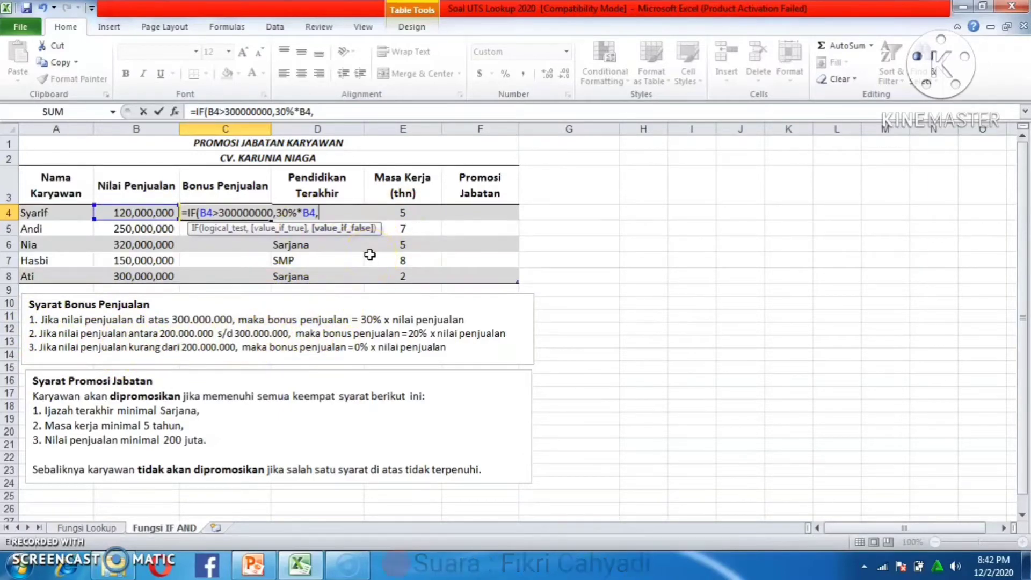
# - Nest a second IF in the C4 formula that returns 20%*B4 when B4>=200000000
pyautogui.write('IF(')
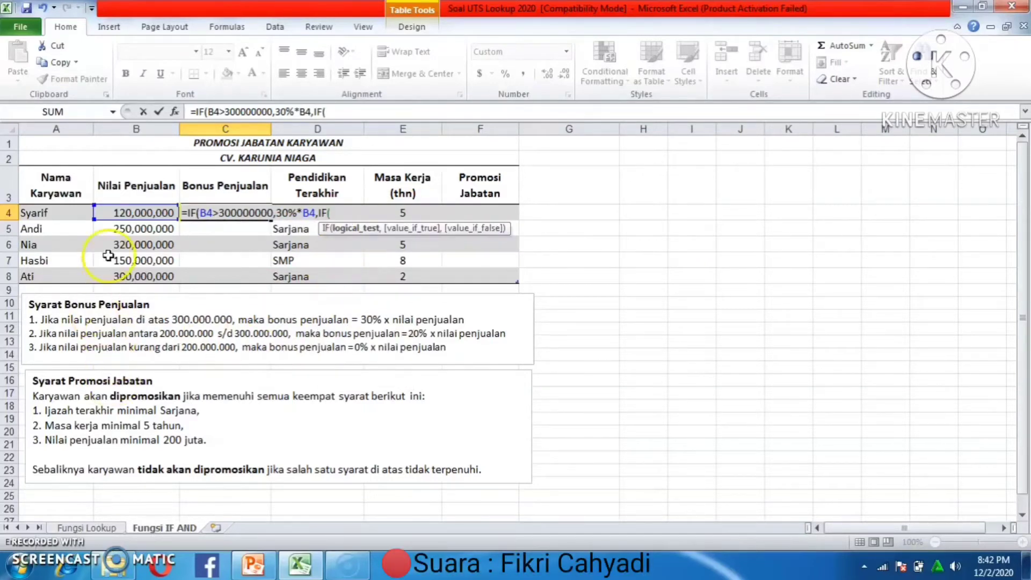
pyautogui.click(113, 215)
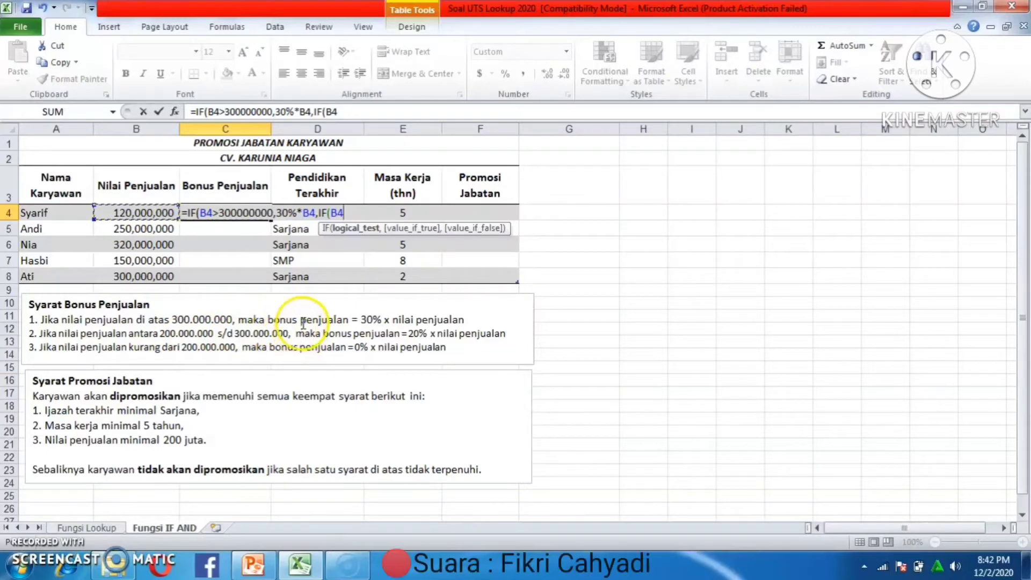
pyautogui.write('>=20000')
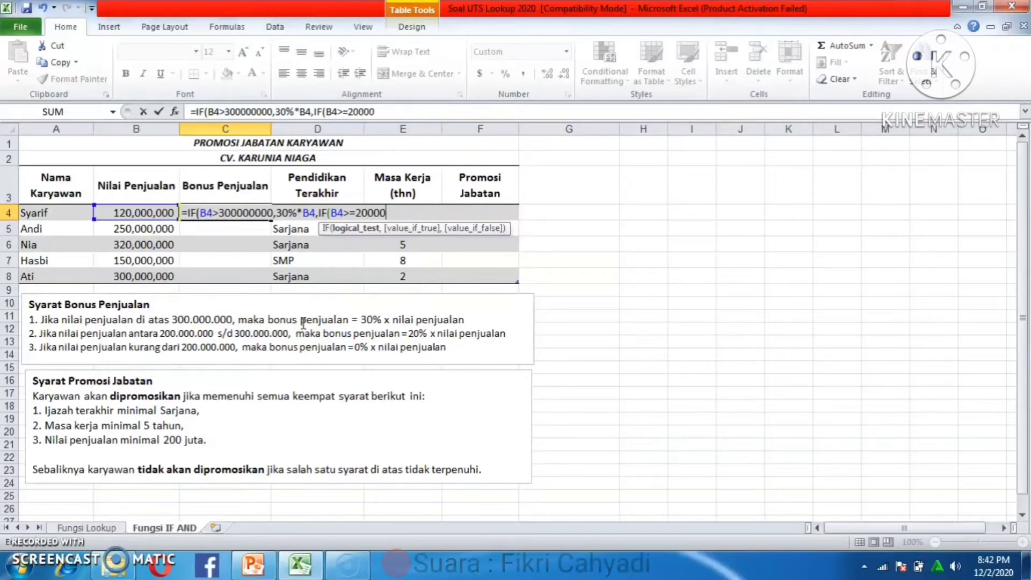
pyautogui.write('0000')
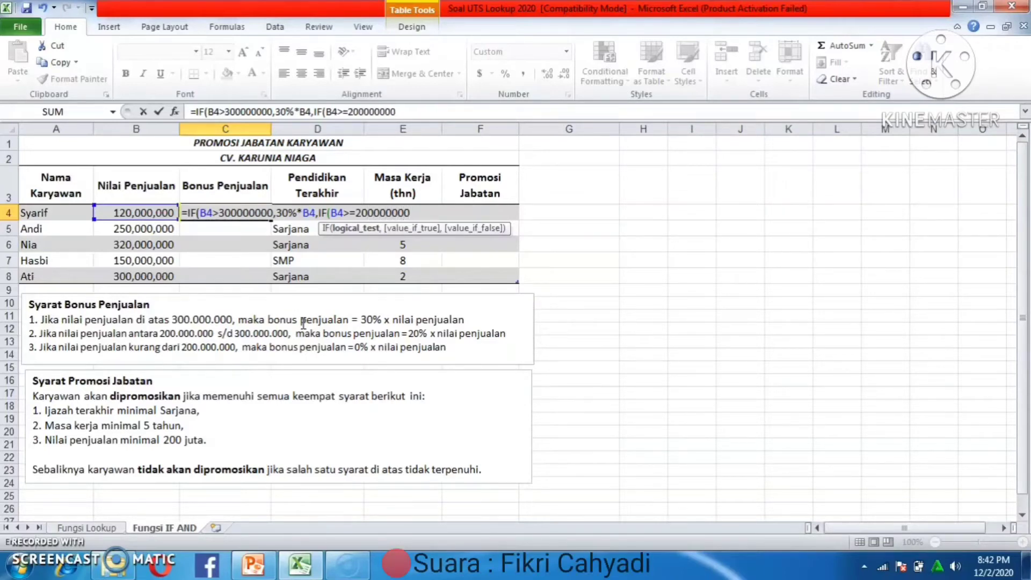
pyautogui.write(',20%*')
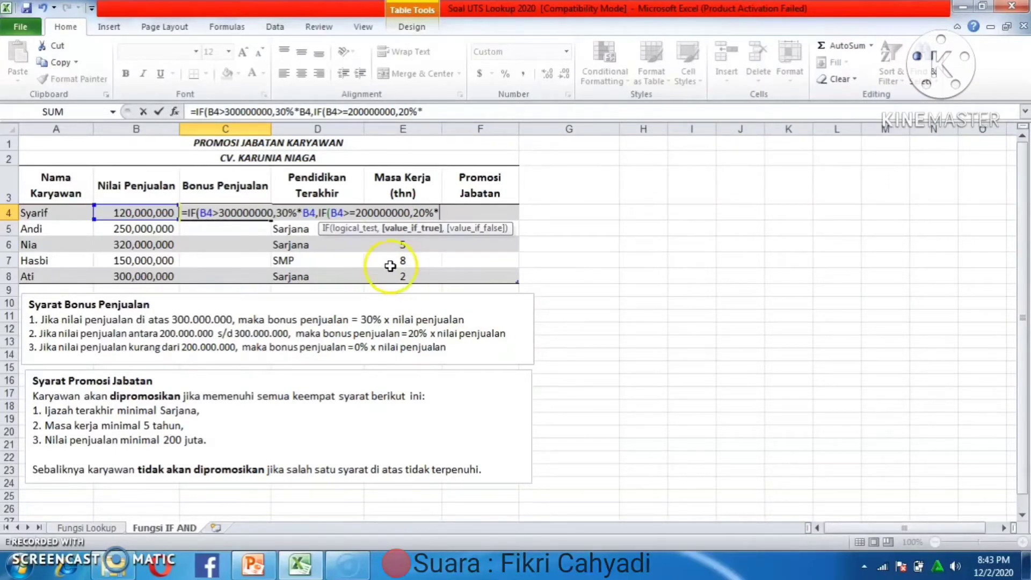
pyautogui.click(149, 213)
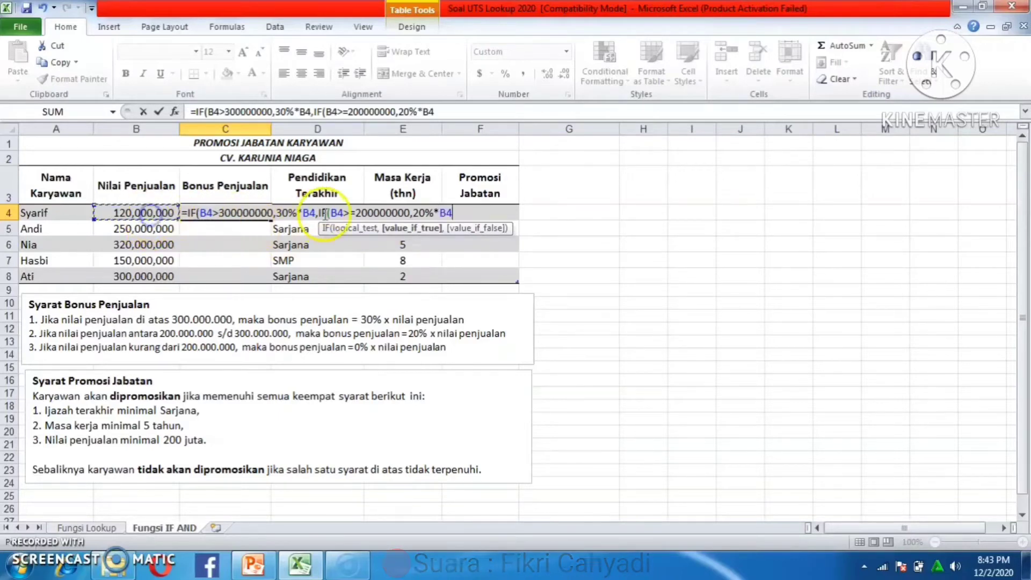
pyautogui.write(',')
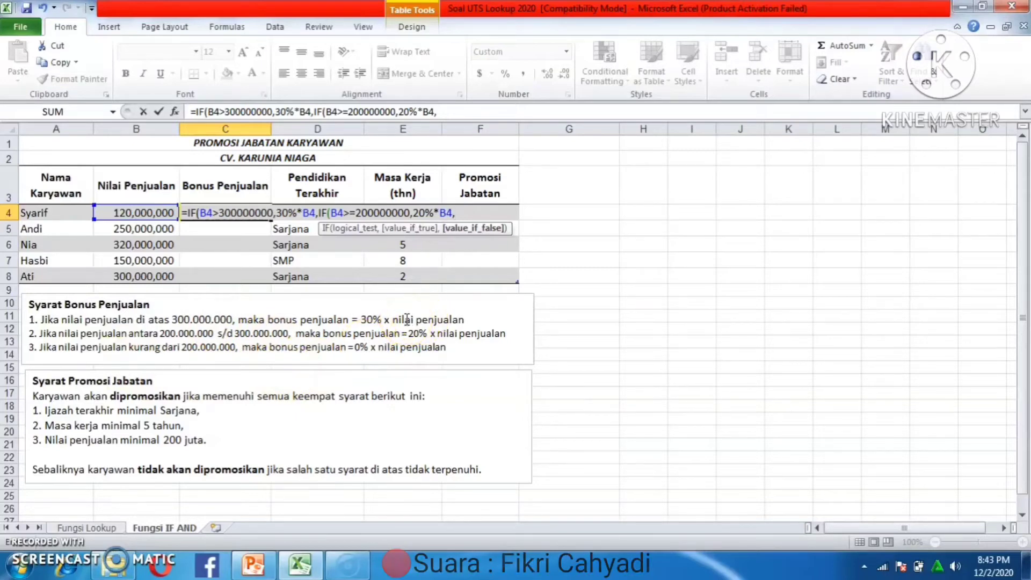
# - Nest a third IF returning 0%*B4 when B4<=200000000, close all parentheses and enter the C4 formula
pyautogui.write('IF')
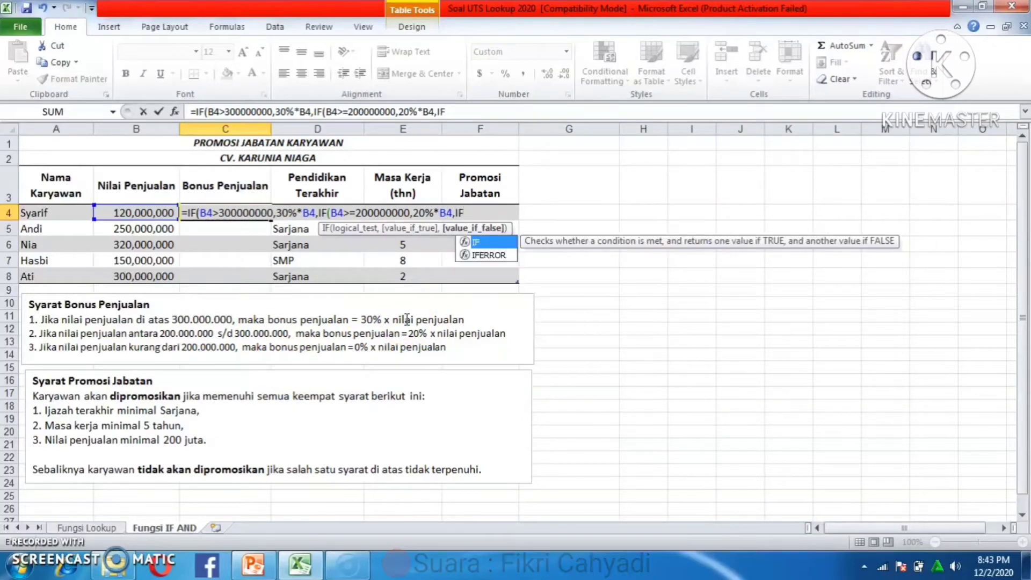
pyautogui.write('(')
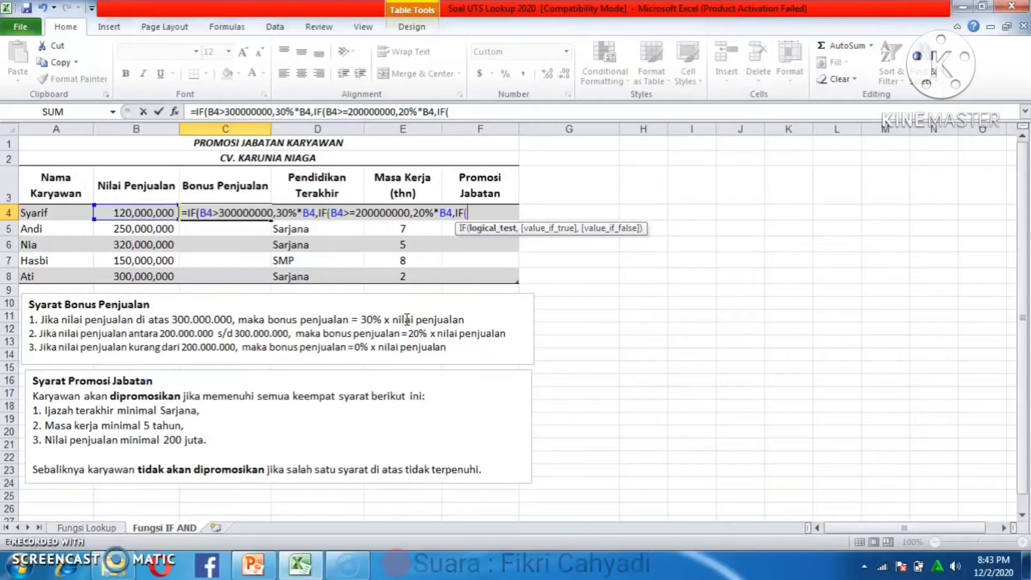
pyautogui.click(164, 212)
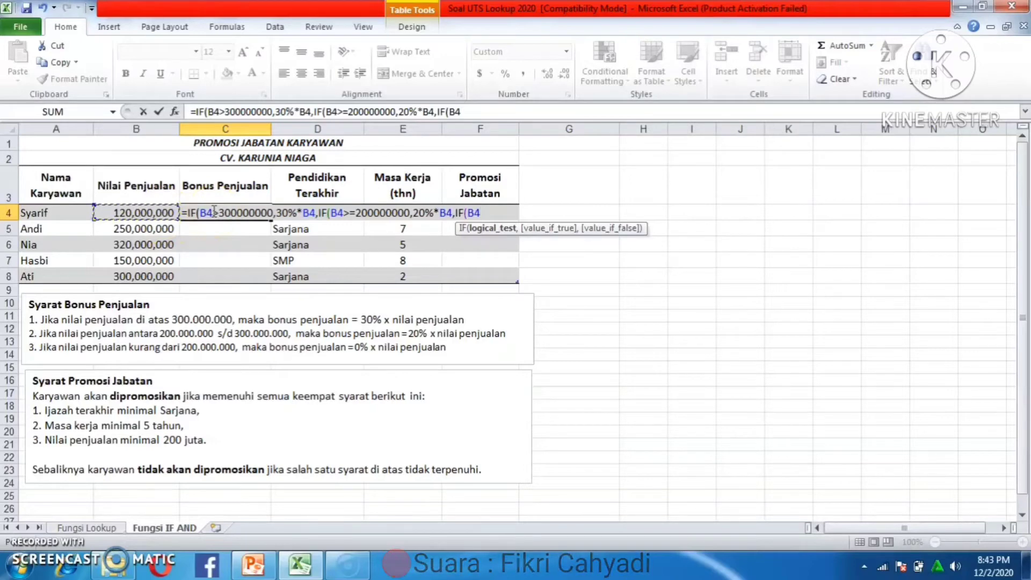
pyautogui.write('<=200000000')
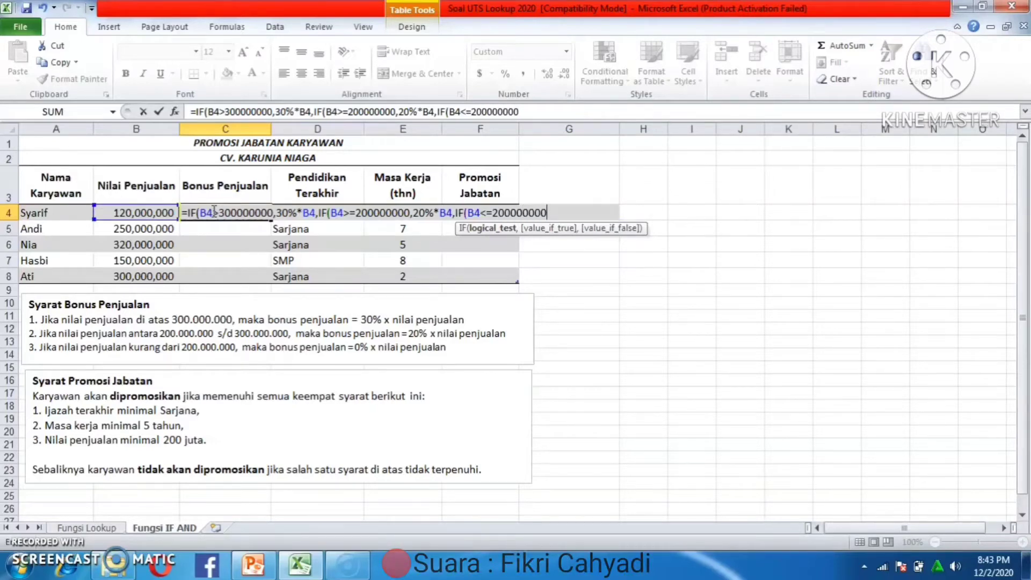
pyautogui.write(',0%*')
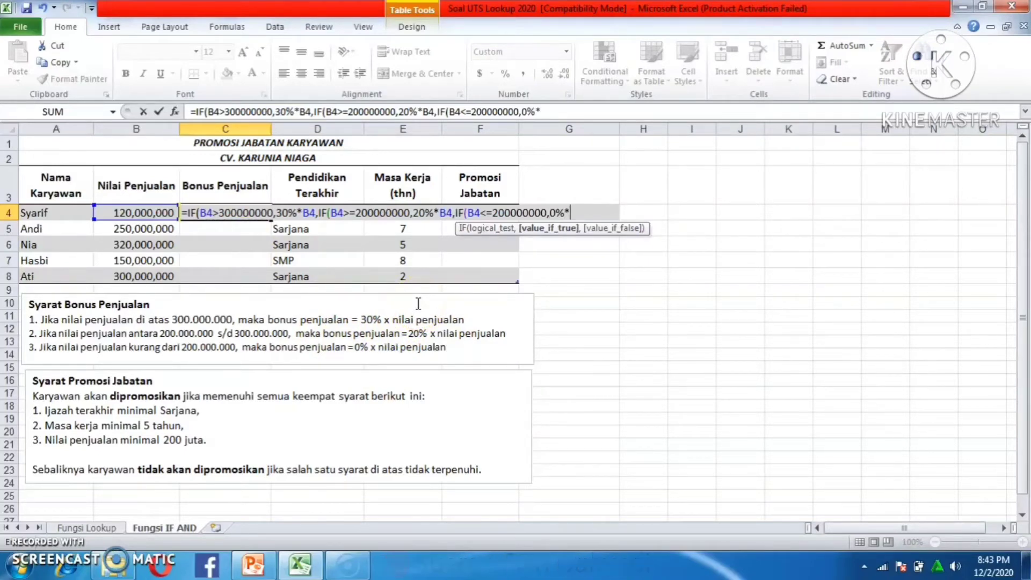
pyautogui.click(144, 211)
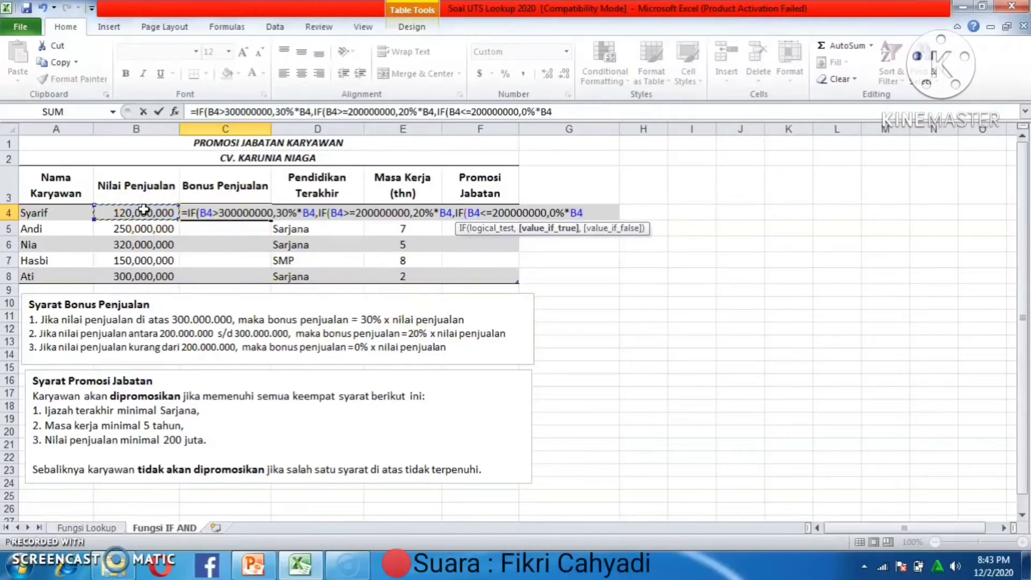
pyautogui.write(')')
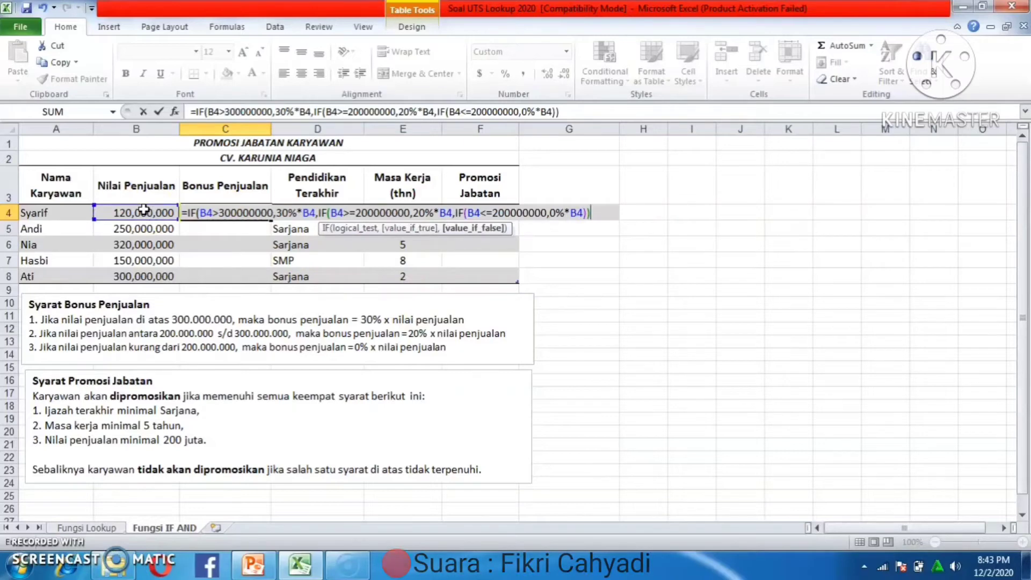
pyautogui.write(')')
pyautogui.press('Return')
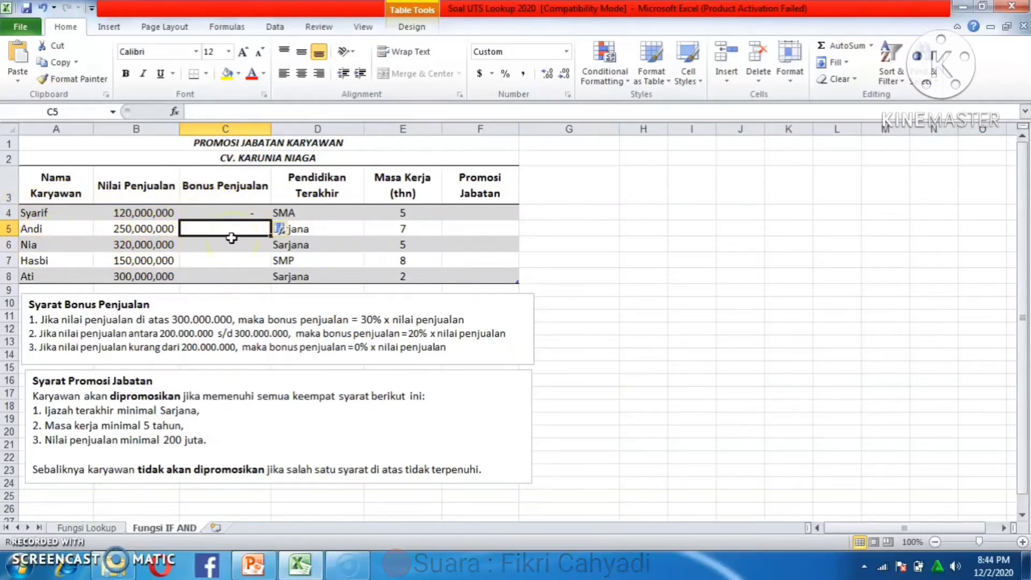
# - Begin an IF formula in C5 that returns 30%*B5 when B5>300000000
pyautogui.write('=IF')
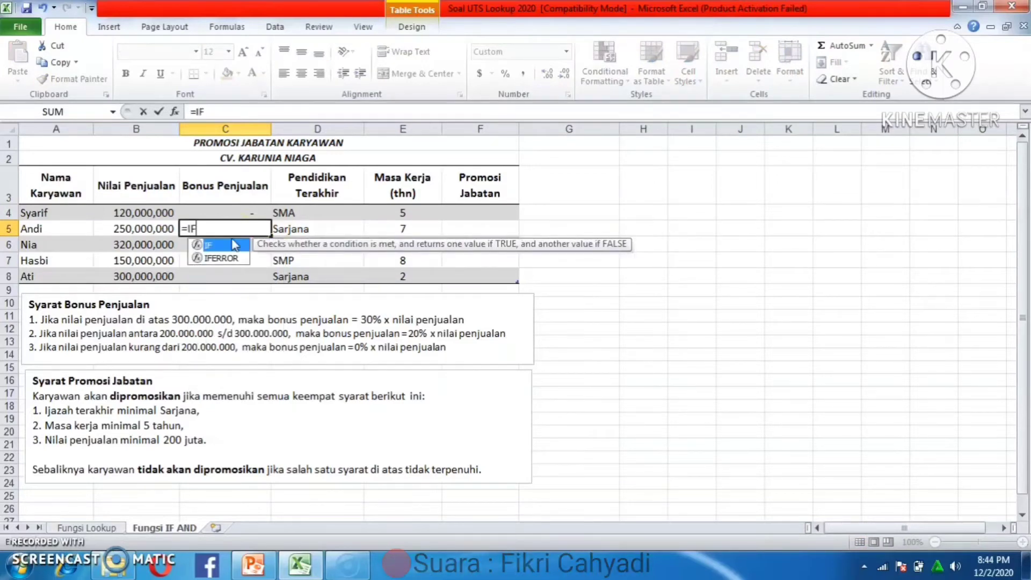
pyautogui.doubleClick(235, 245)
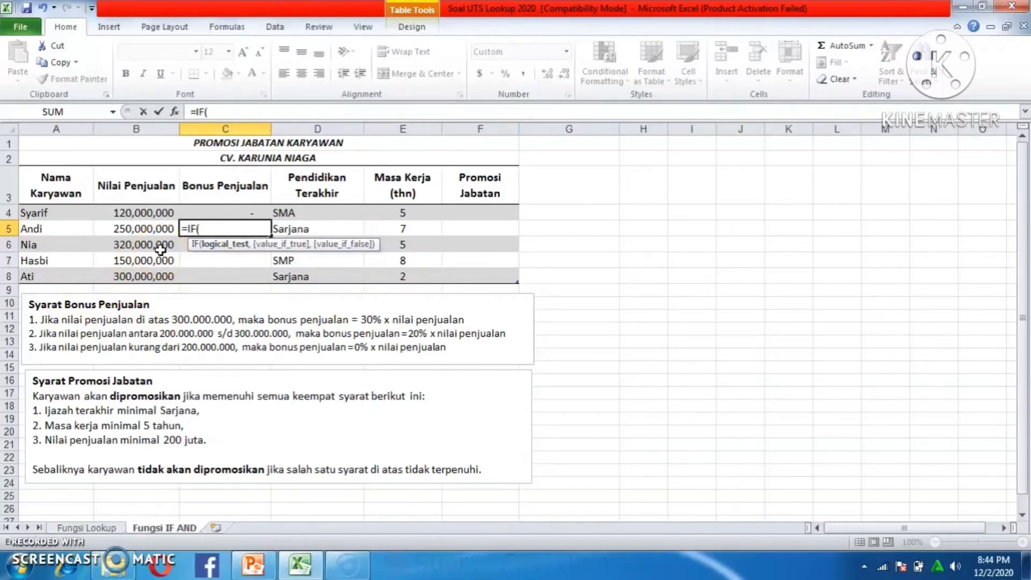
pyautogui.click(143, 228)
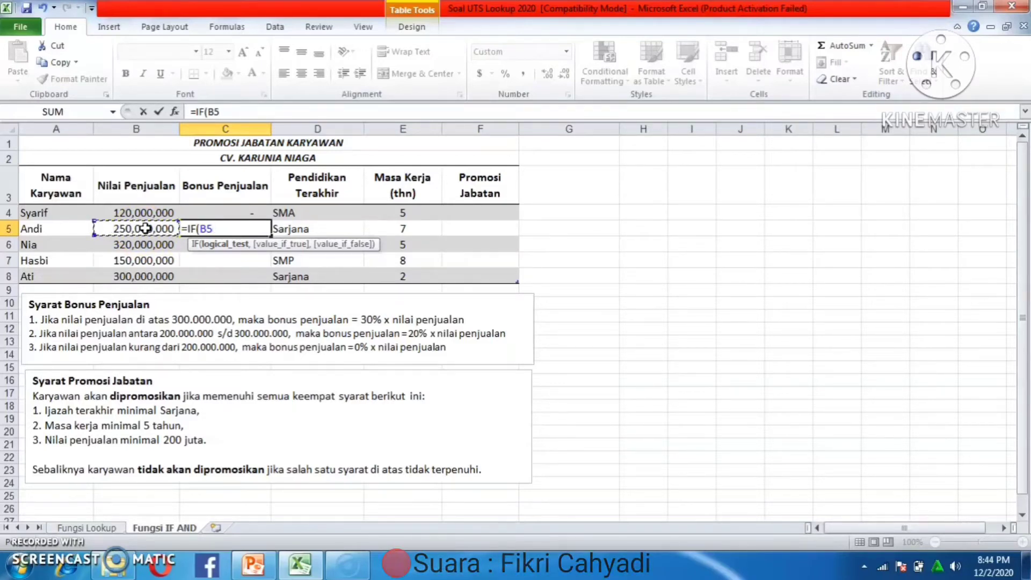
pyautogui.write('>')
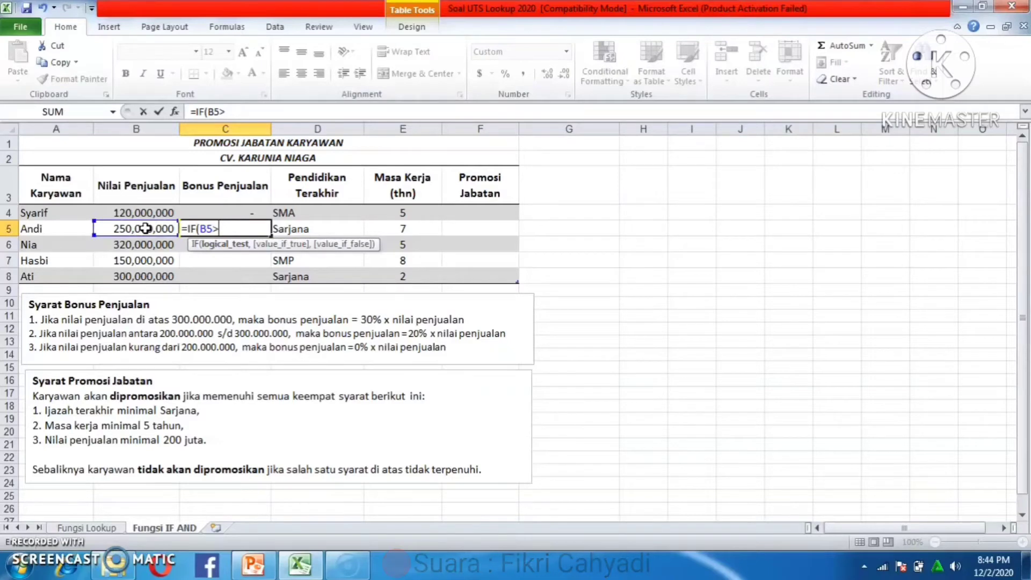
pyautogui.write('300000000')
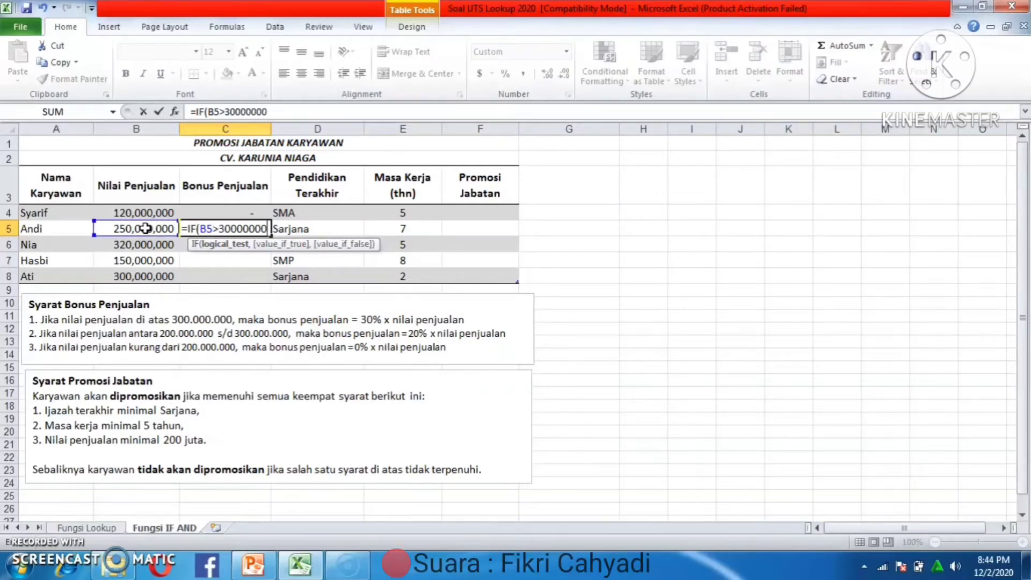
pyautogui.write('0,')
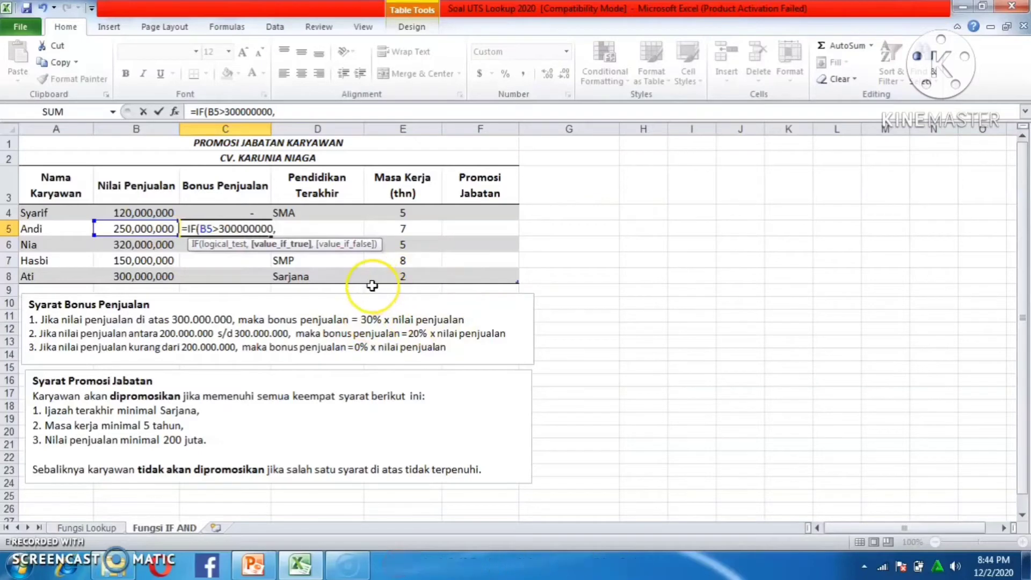
pyautogui.write('3')
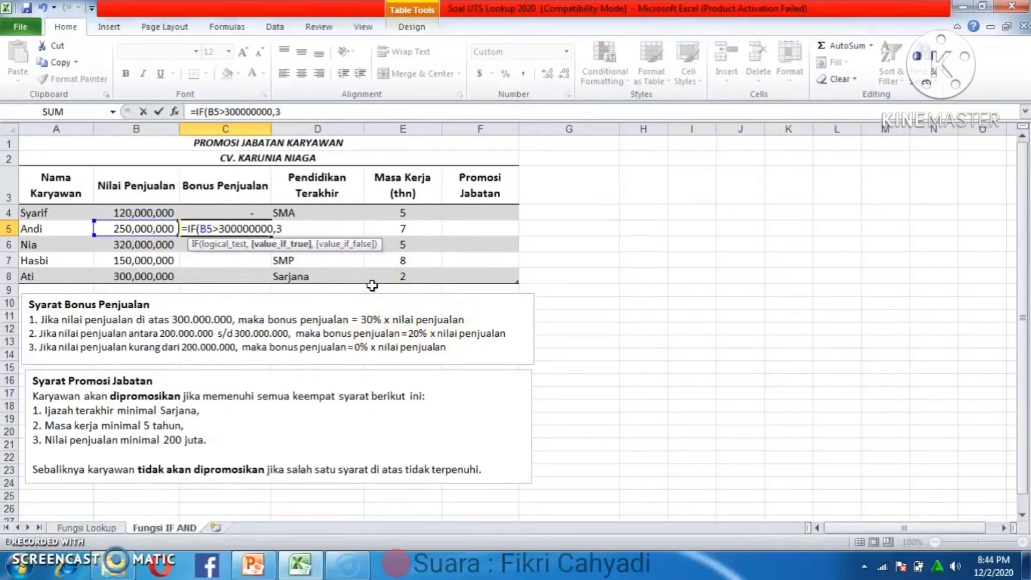
pyautogui.write('0%')
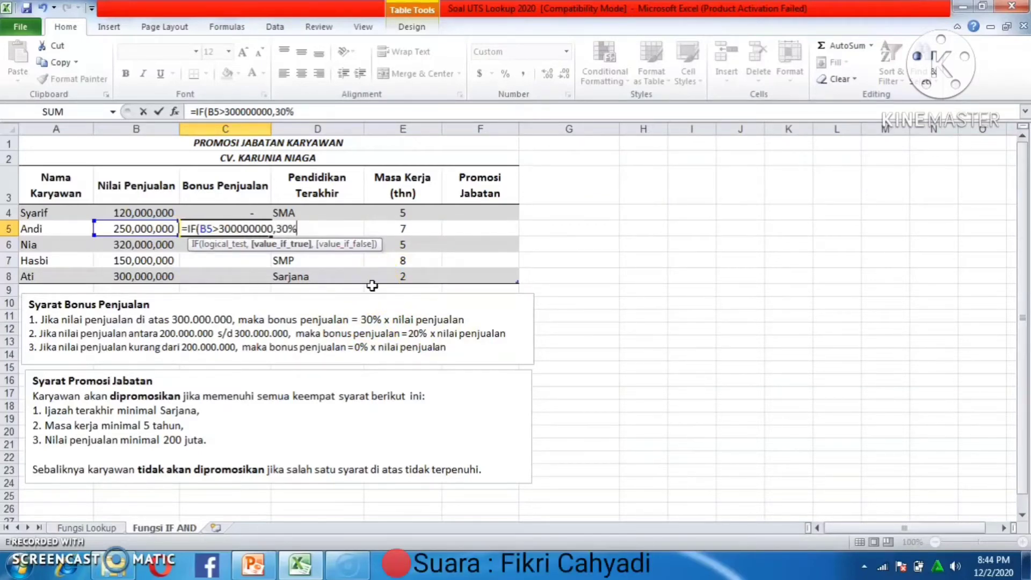
pyautogui.write('*')
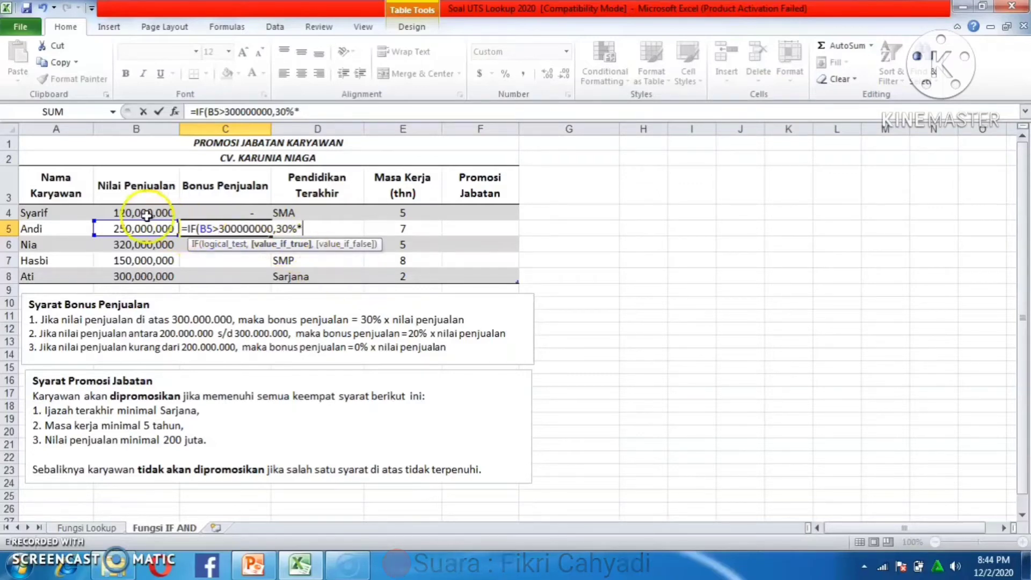
pyautogui.click(155, 228)
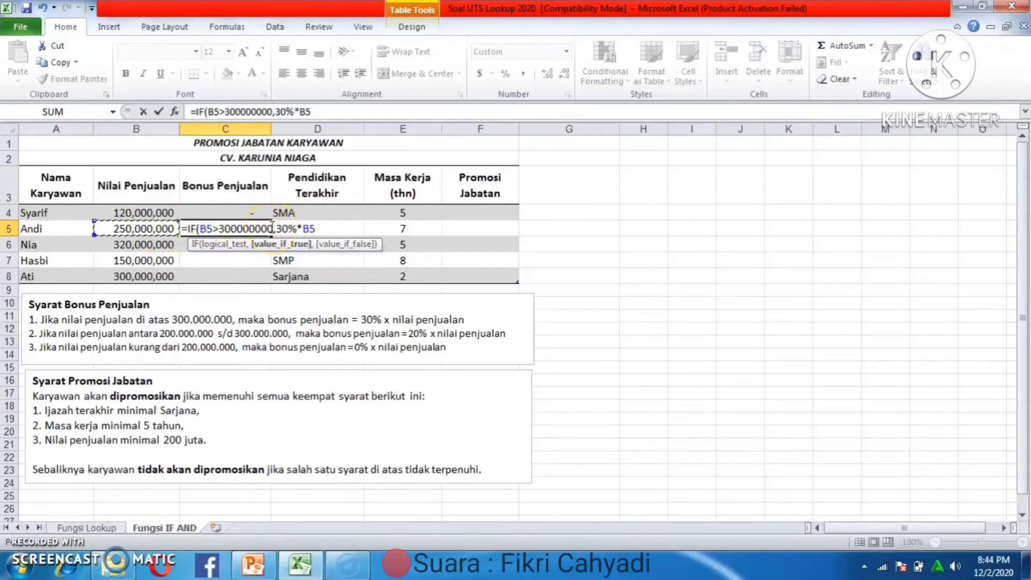
# - Nest a second IF in the C5 formula that returns 20%*B5 when B5>=200000000
pyautogui.write(',')
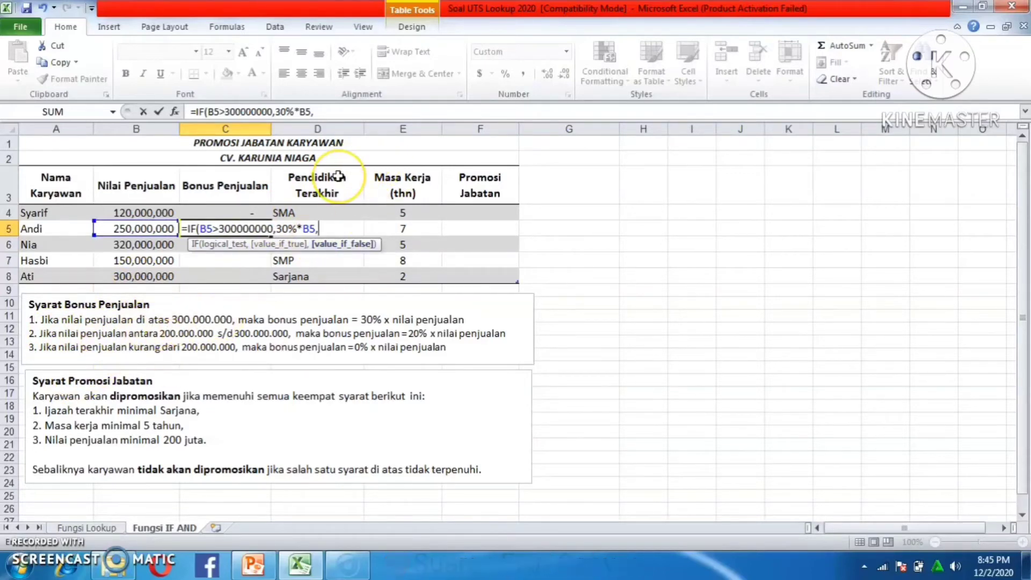
pyautogui.write('IF')
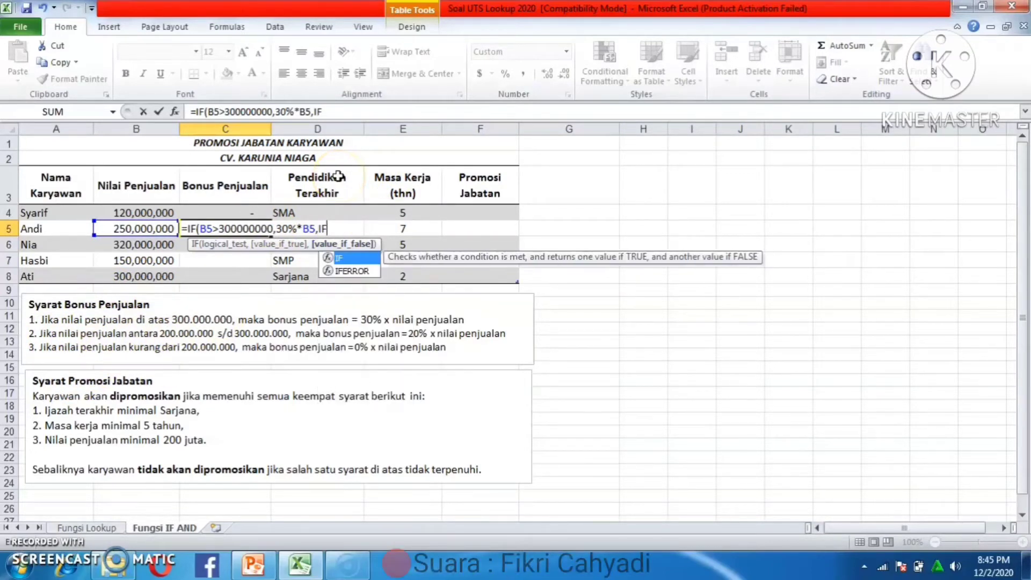
pyautogui.write('(')
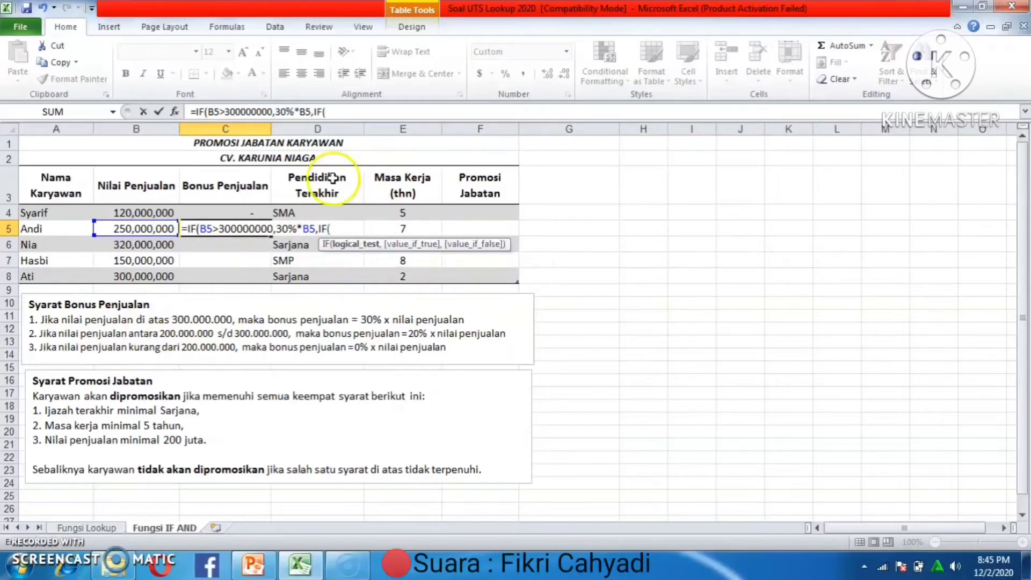
pyautogui.click(152, 229)
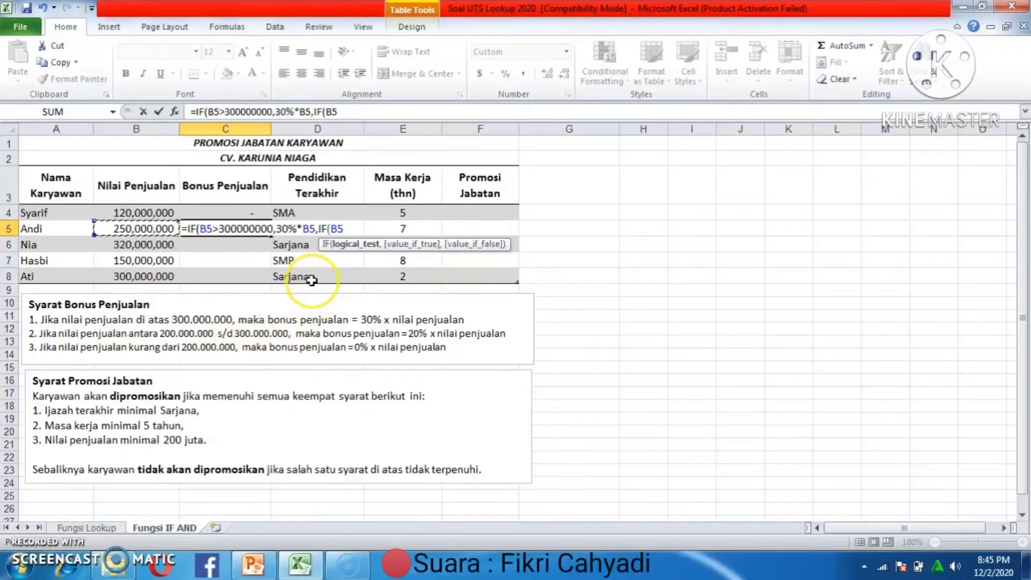
pyautogui.write('>')
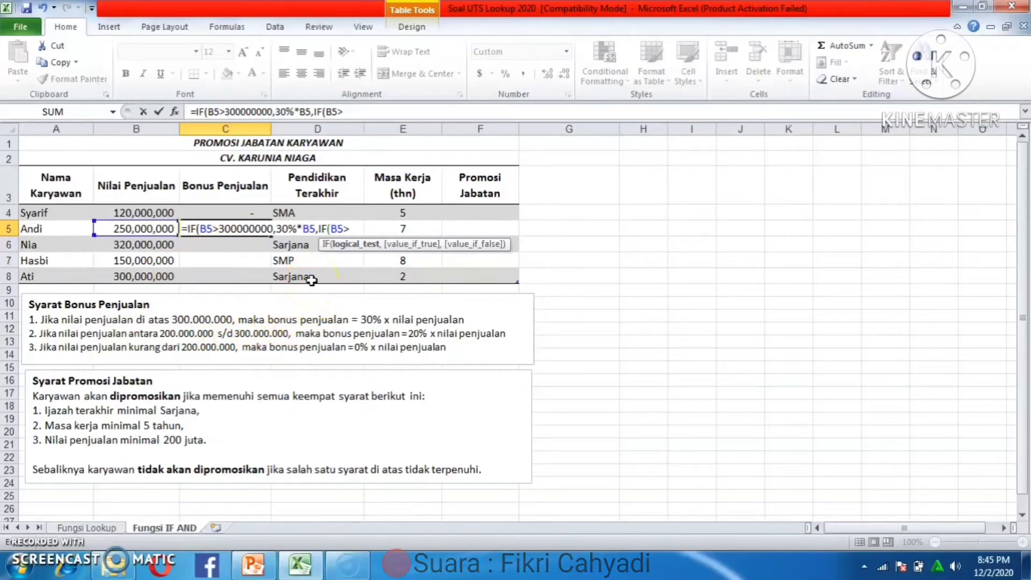
pyautogui.write('=2')
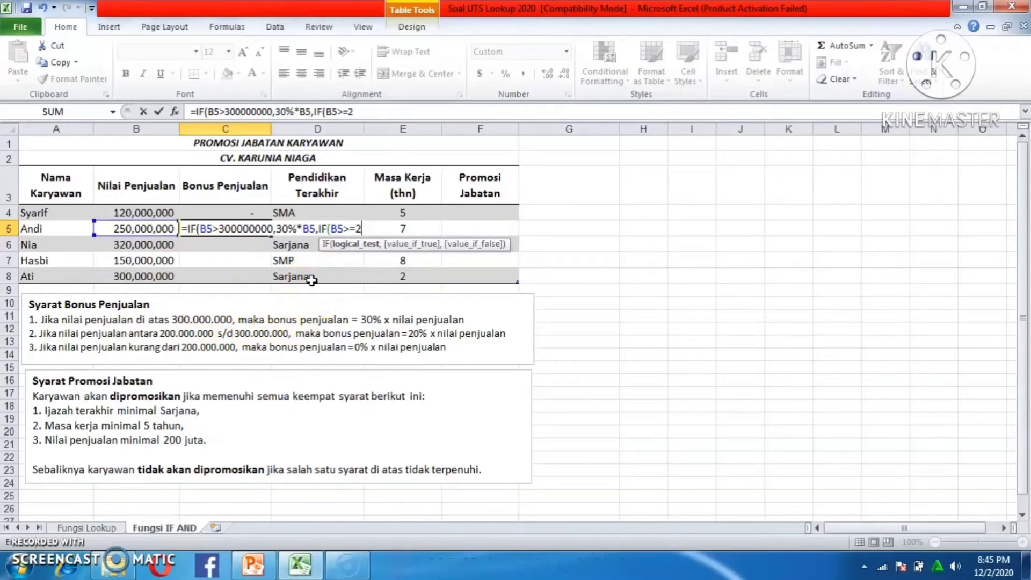
pyautogui.write('0000000')
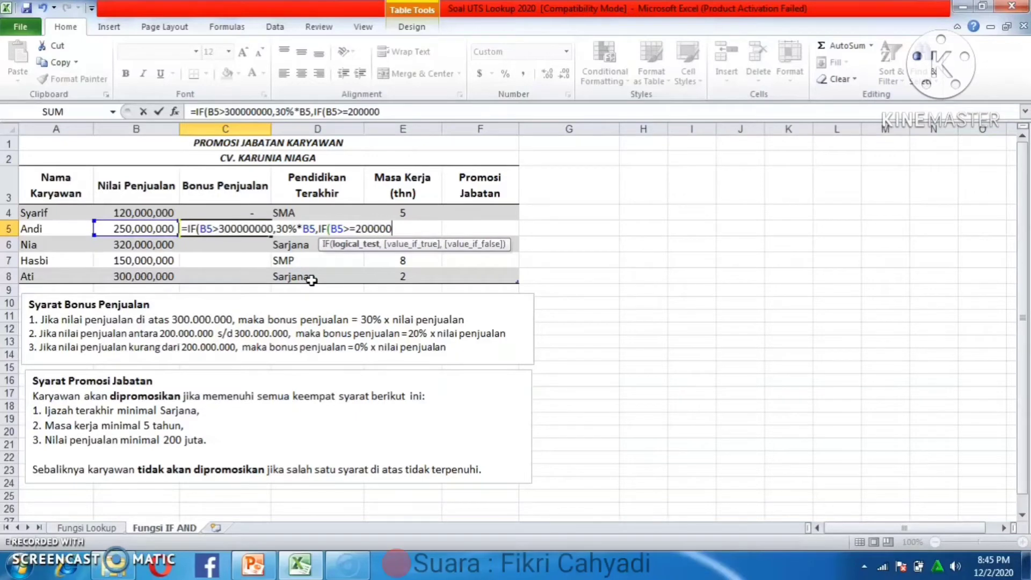
pyautogui.write('0')
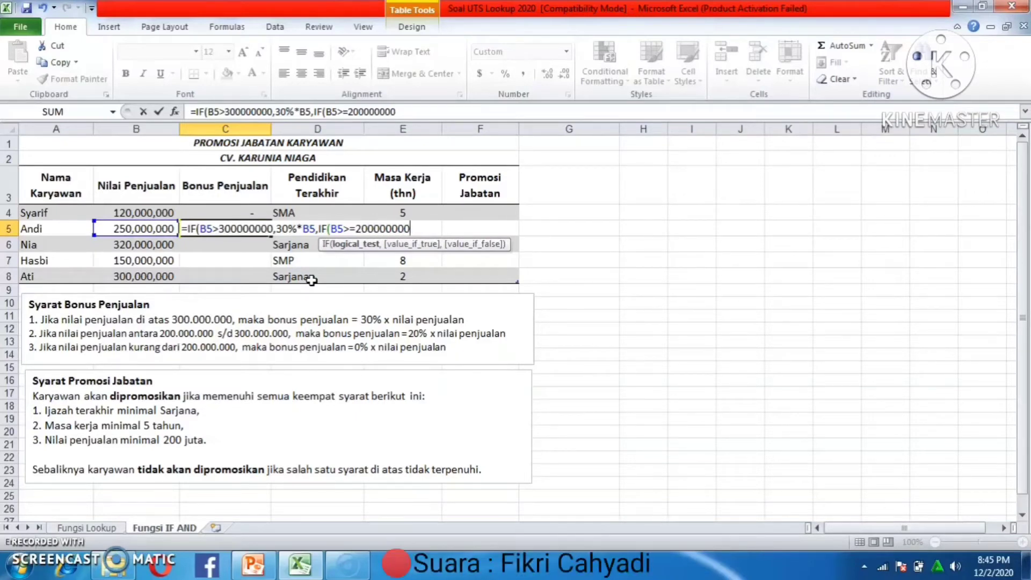
pyautogui.write(',')
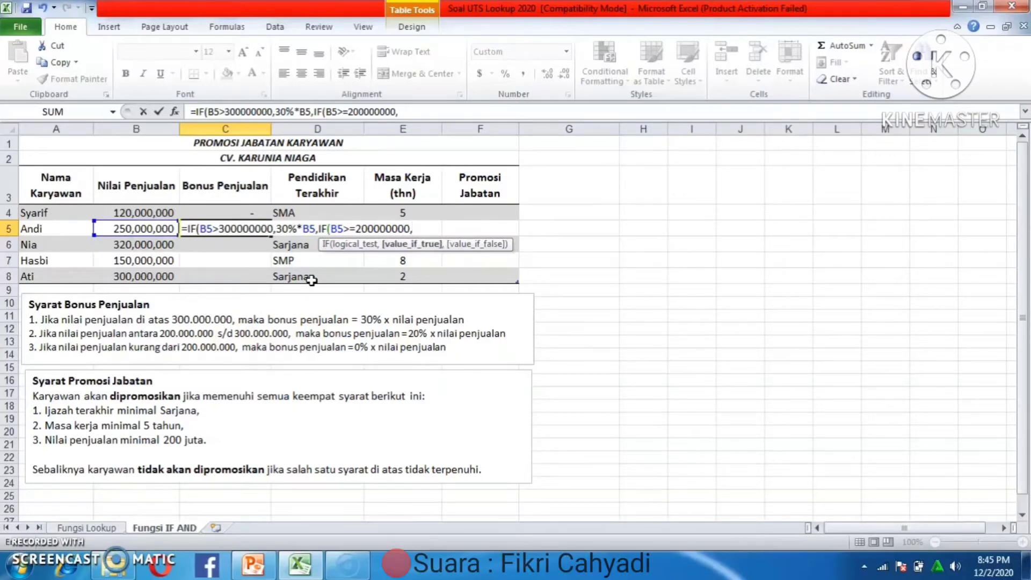
pyautogui.write('20%')
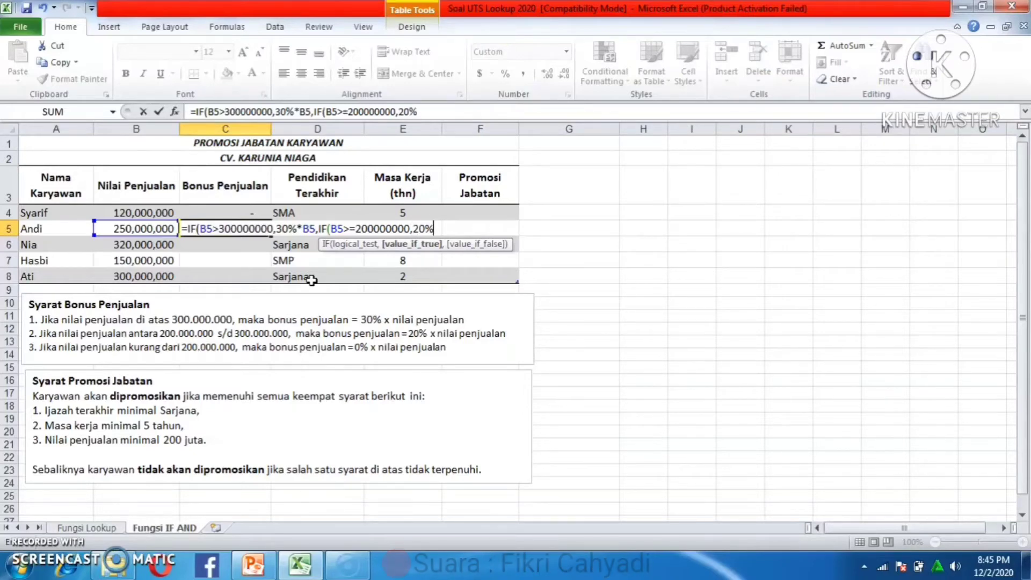
pyautogui.write('*')
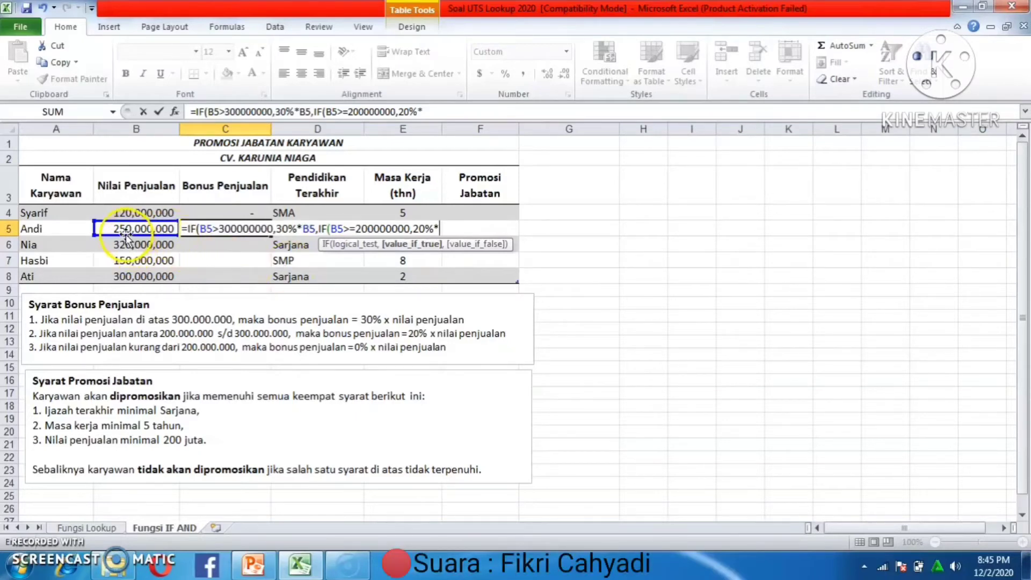
pyautogui.click(120, 228)
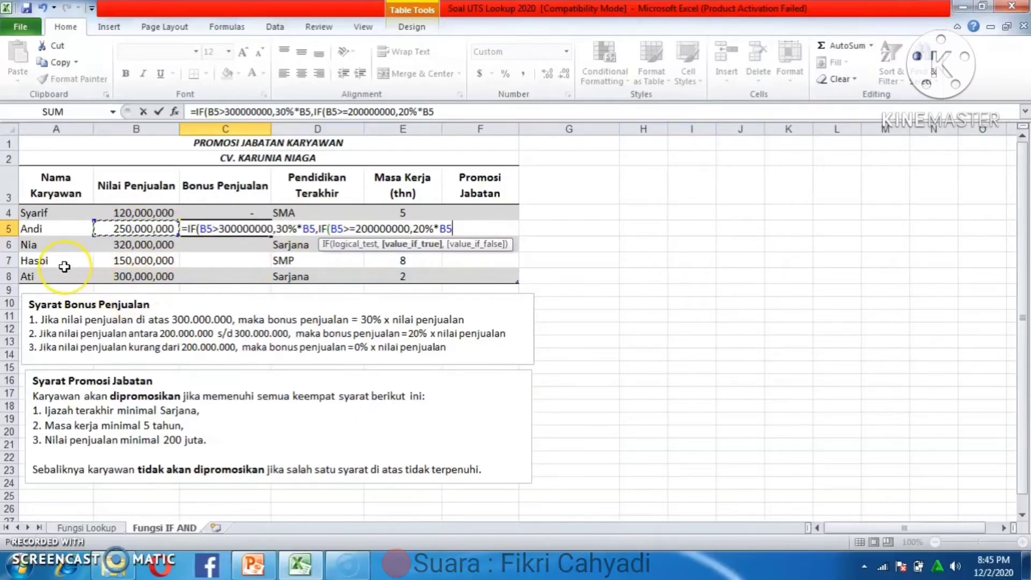
# - Nest a third IF in the C5 formula that returns 0%*B5 when B5<=200000000, and close all three parentheses
pyautogui.write(',')
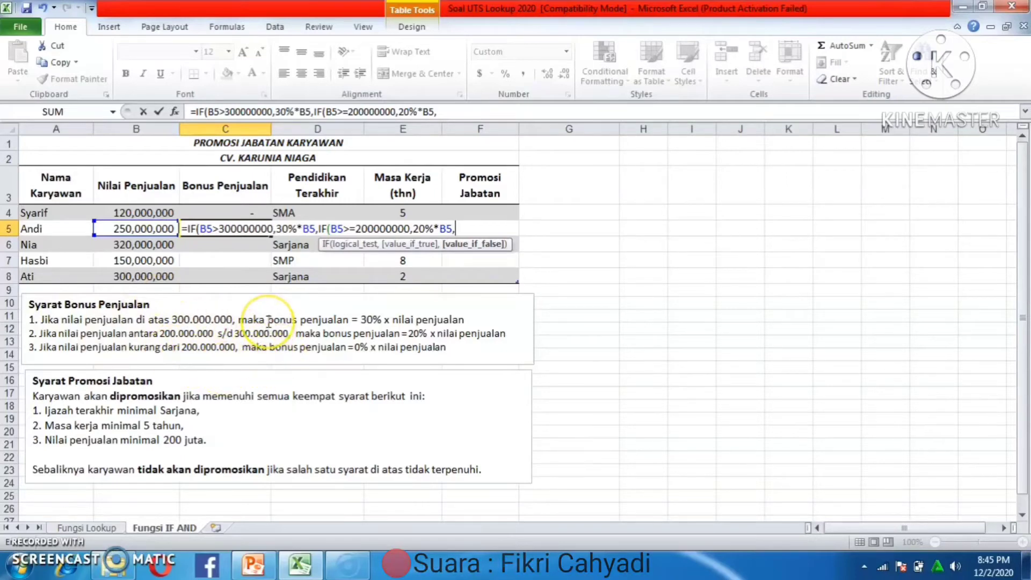
pyautogui.write('IF')
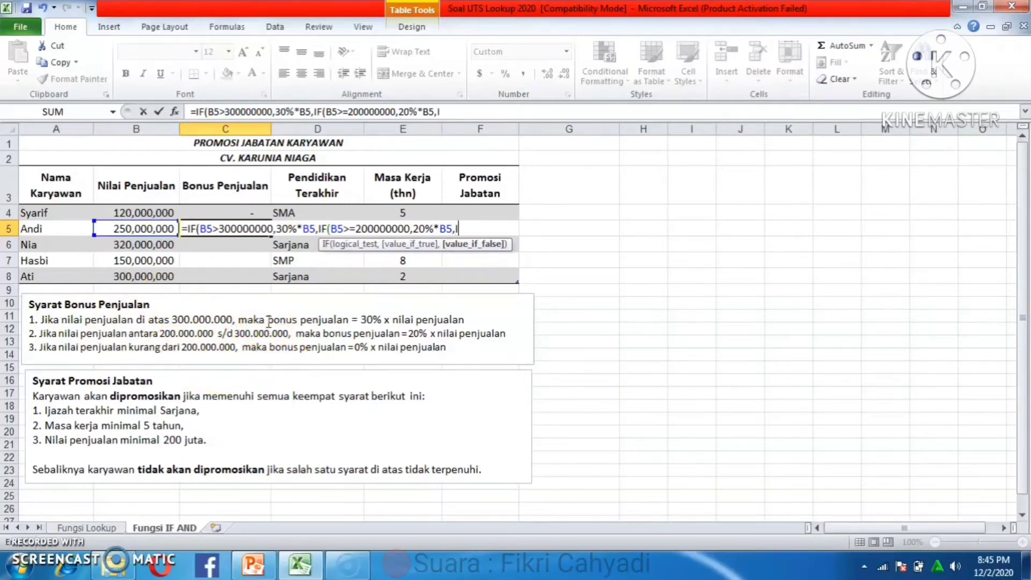
pyautogui.write('(')
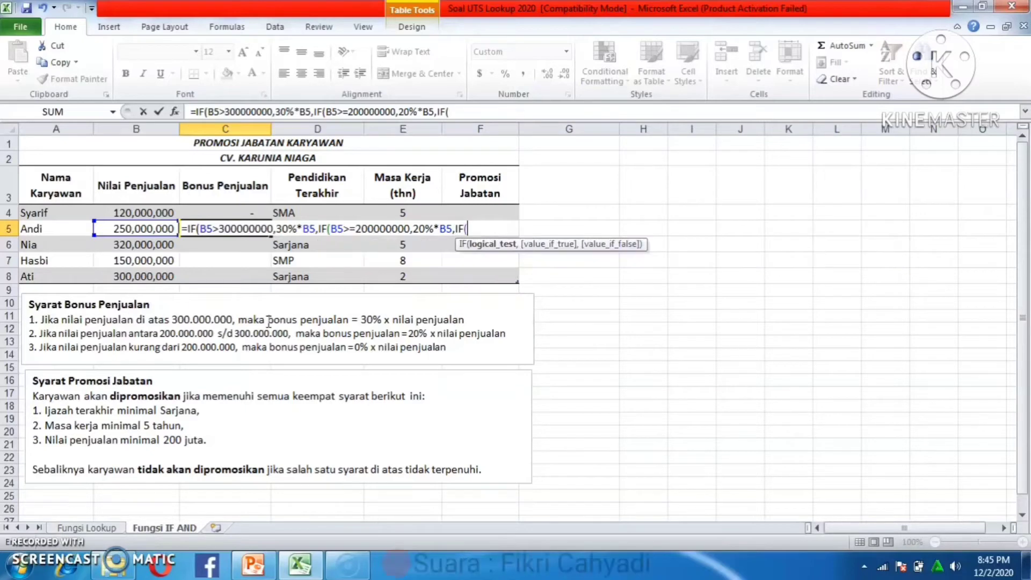
pyautogui.click(135, 231)
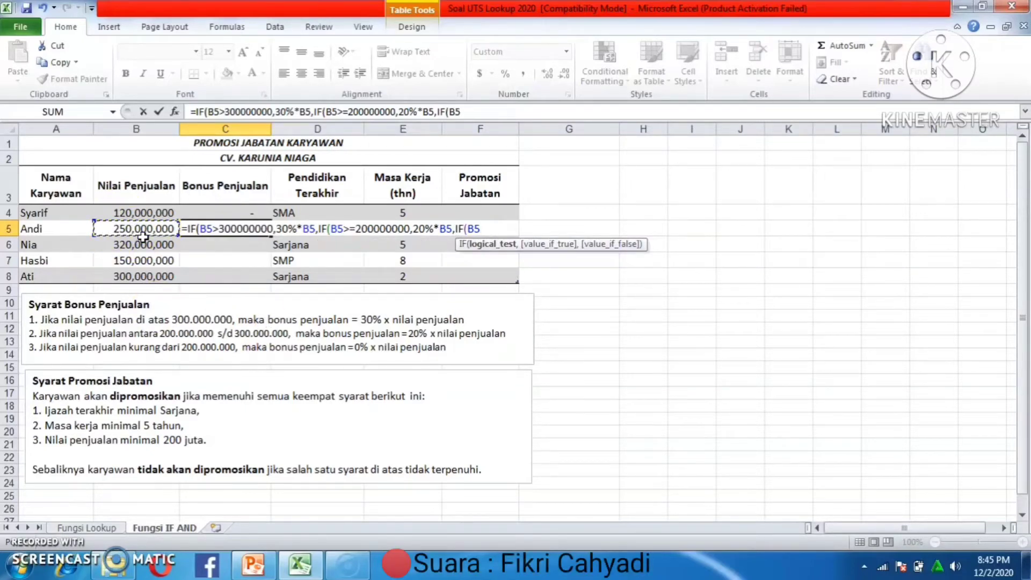
pyautogui.write('>')
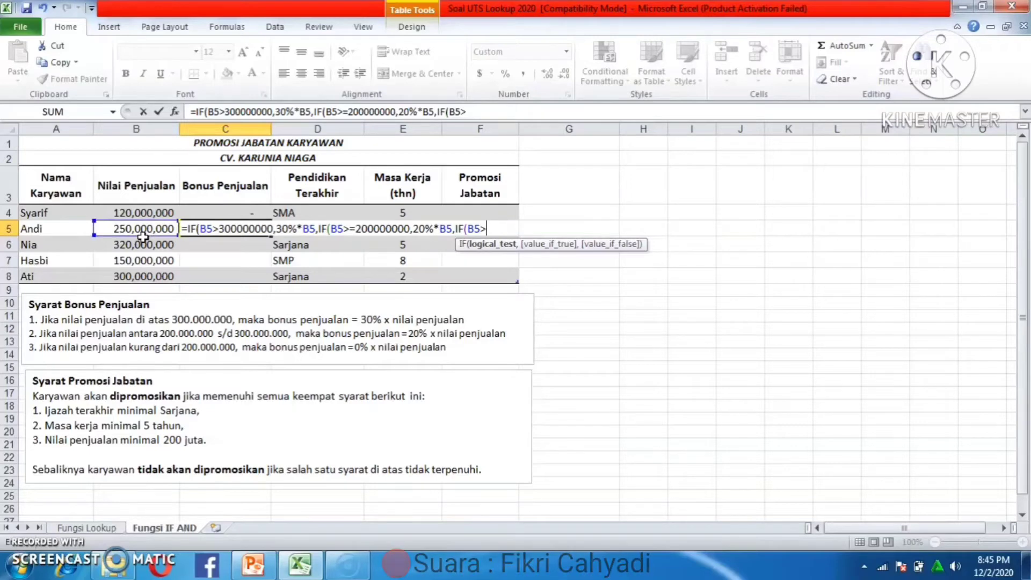
pyautogui.press('BackSpace')
pyautogui.write('<')
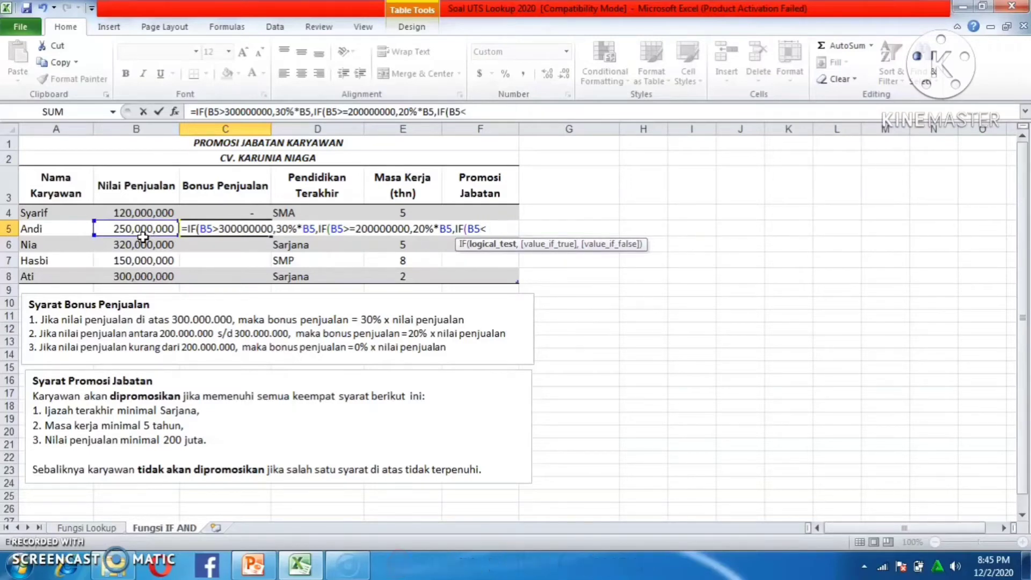
pyautogui.write('=')
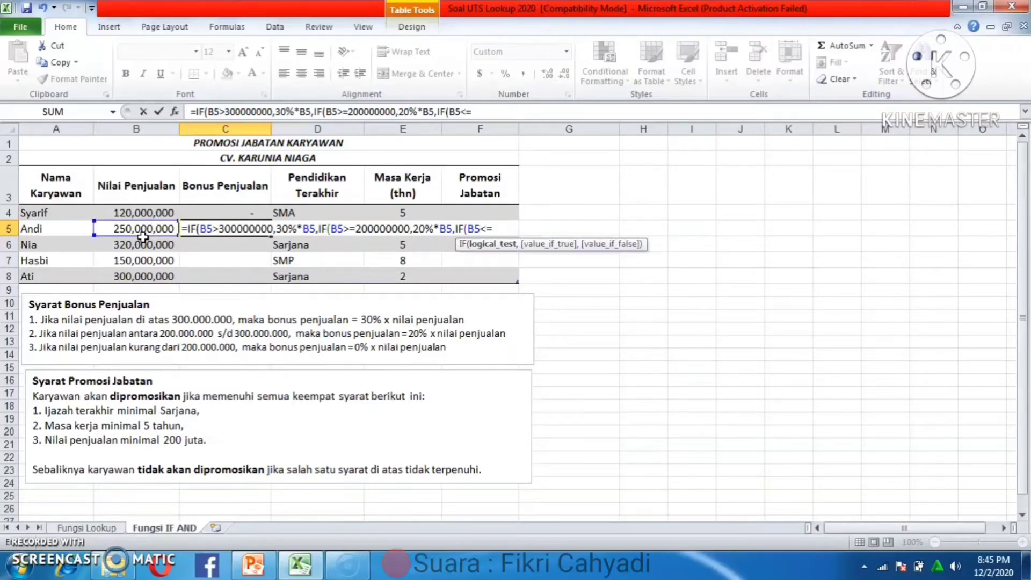
pyautogui.write('20000')
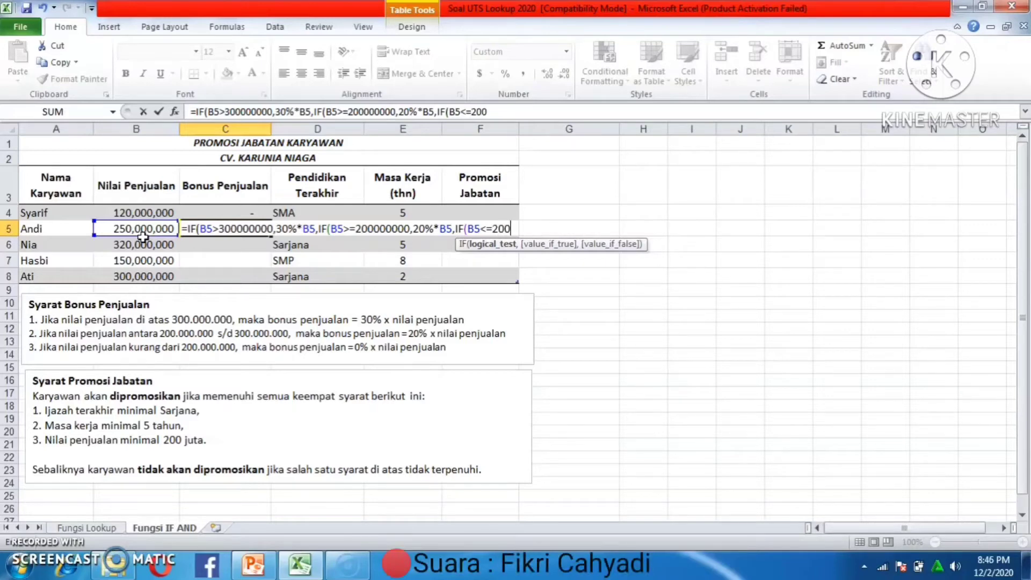
pyautogui.write('0000')
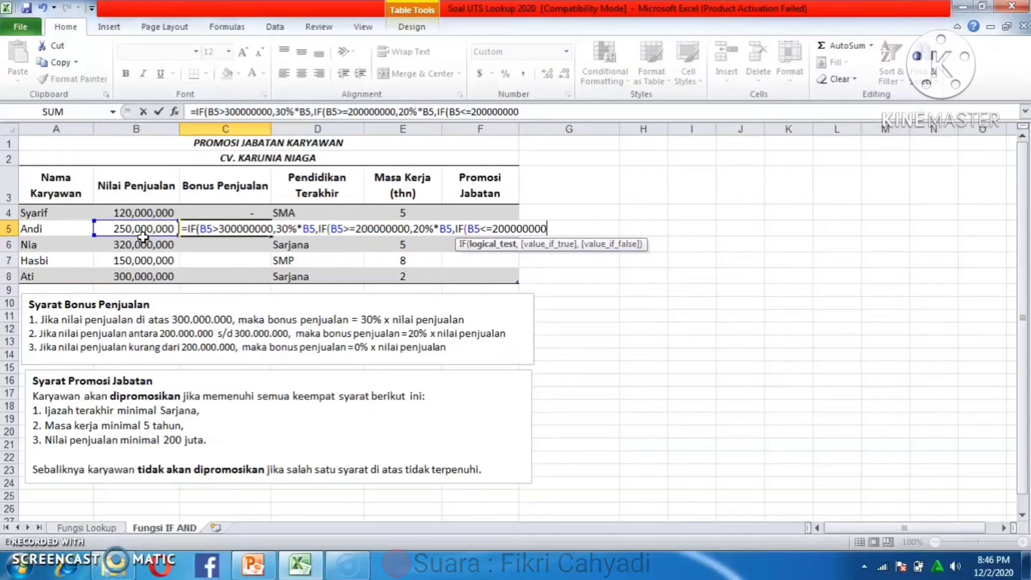
pyautogui.write(',')
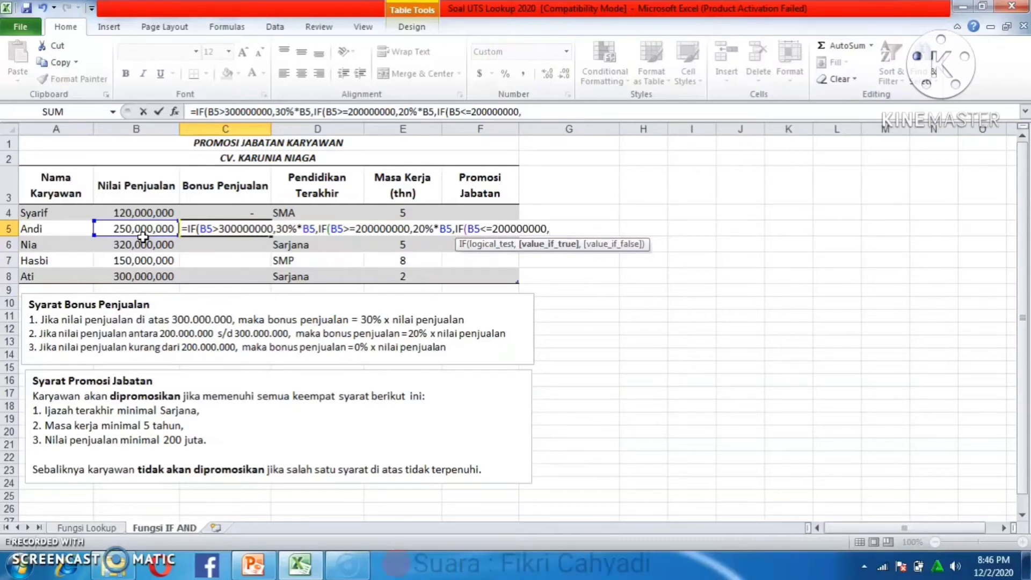
pyautogui.write('0')
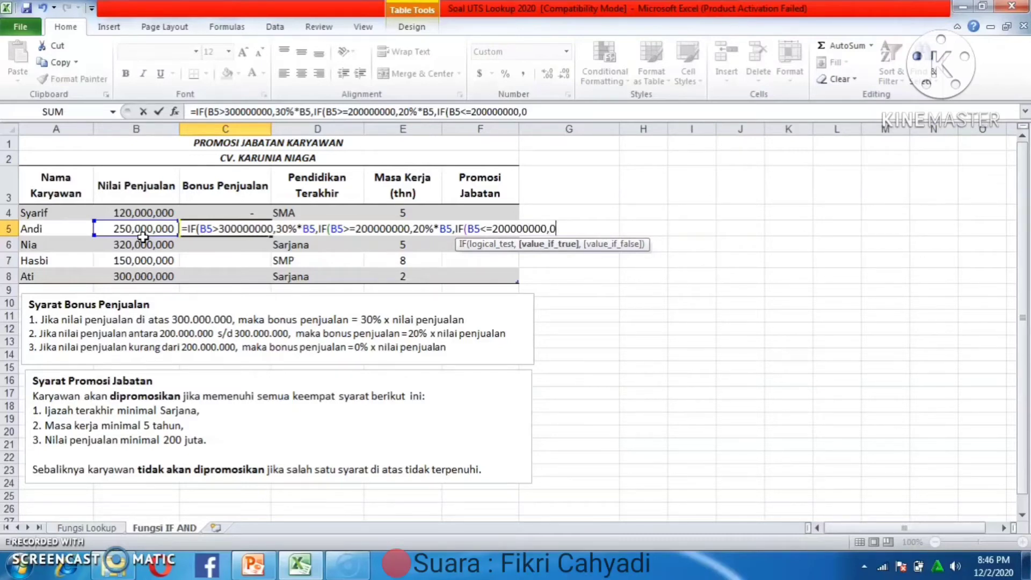
pyautogui.write('%*')
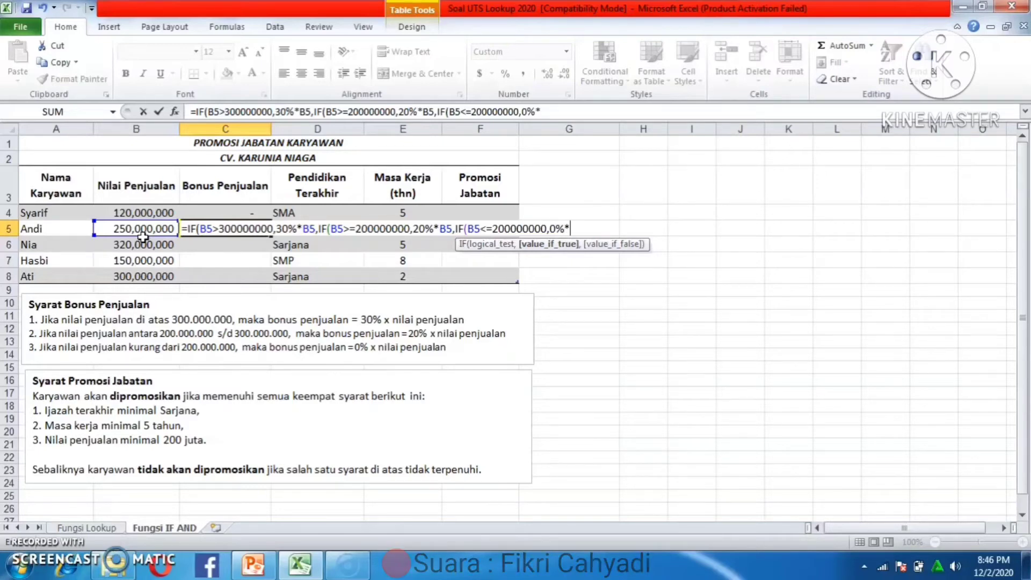
pyautogui.click(139, 229)
pyautogui.write(')))')
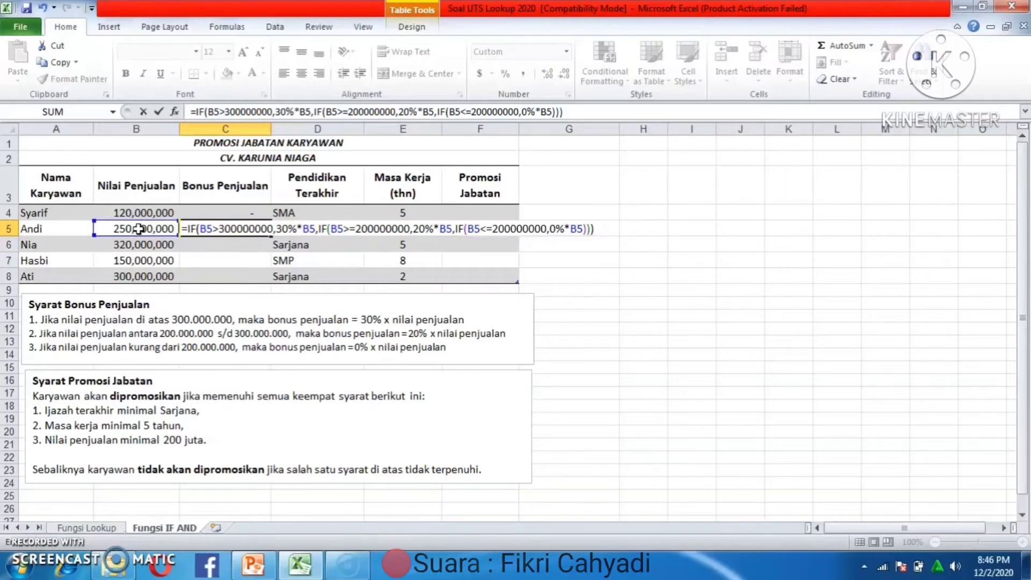
# - Enter the C5 formula and begin an IF formula in C6 that returns 30%*B6 when B6>300000000
pyautogui.press('Return')
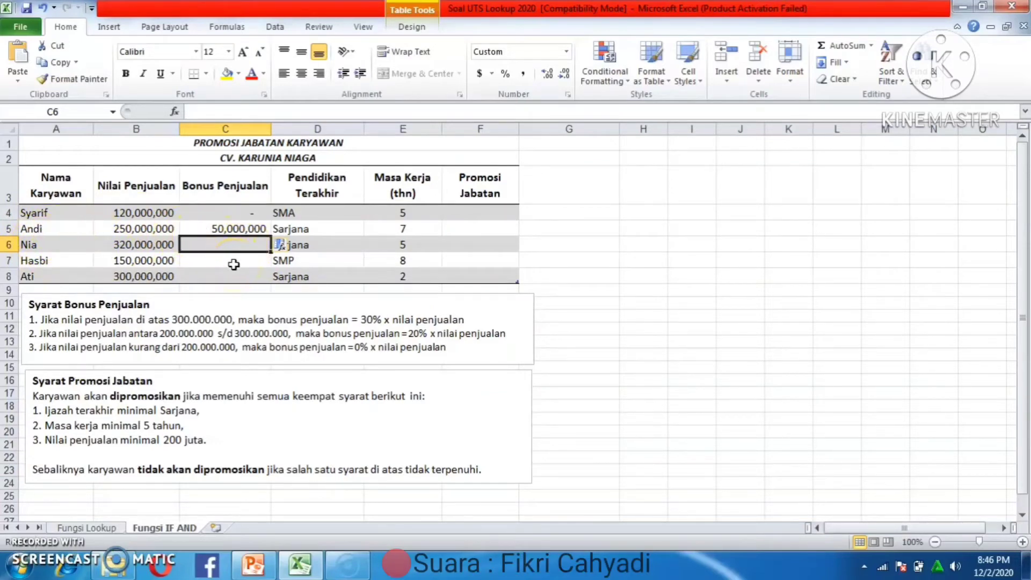
pyautogui.write('=')
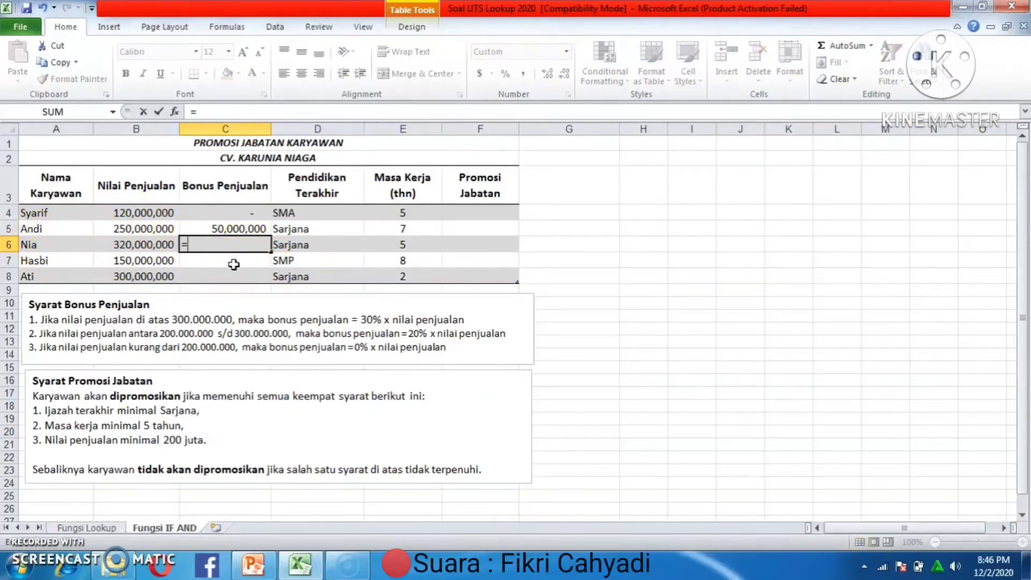
pyautogui.write('IF')
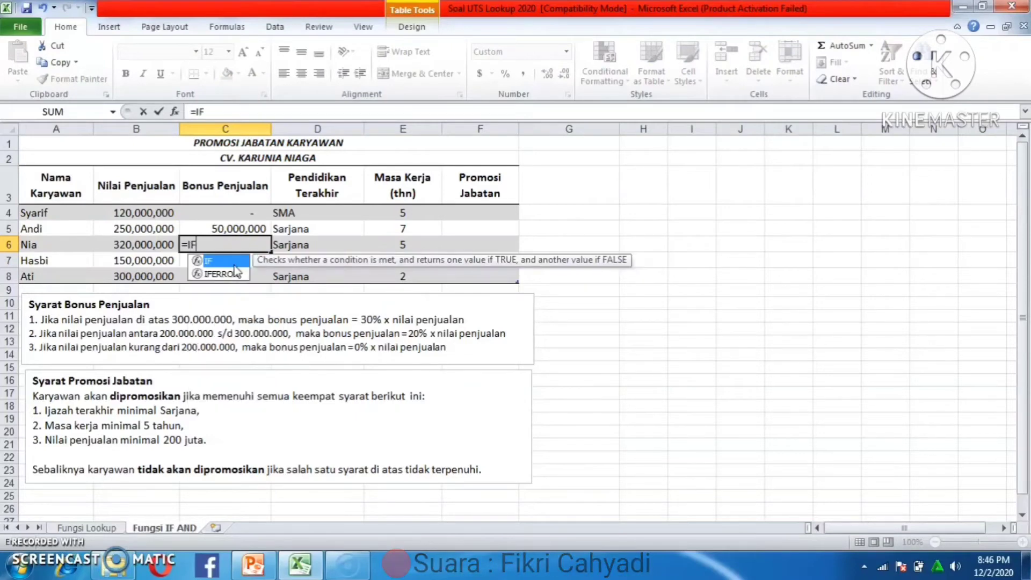
pyautogui.write('(')
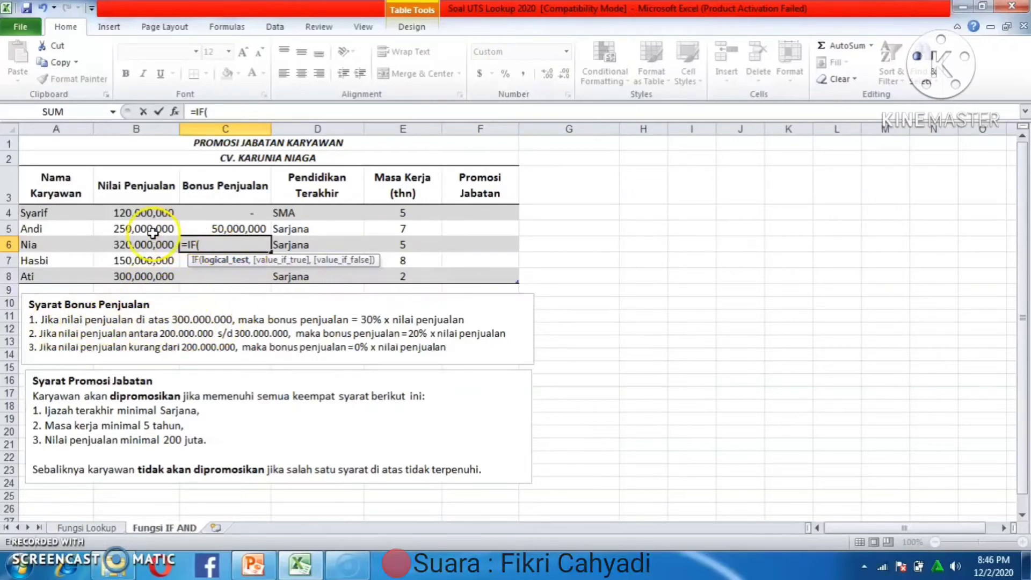
pyautogui.click(171, 247)
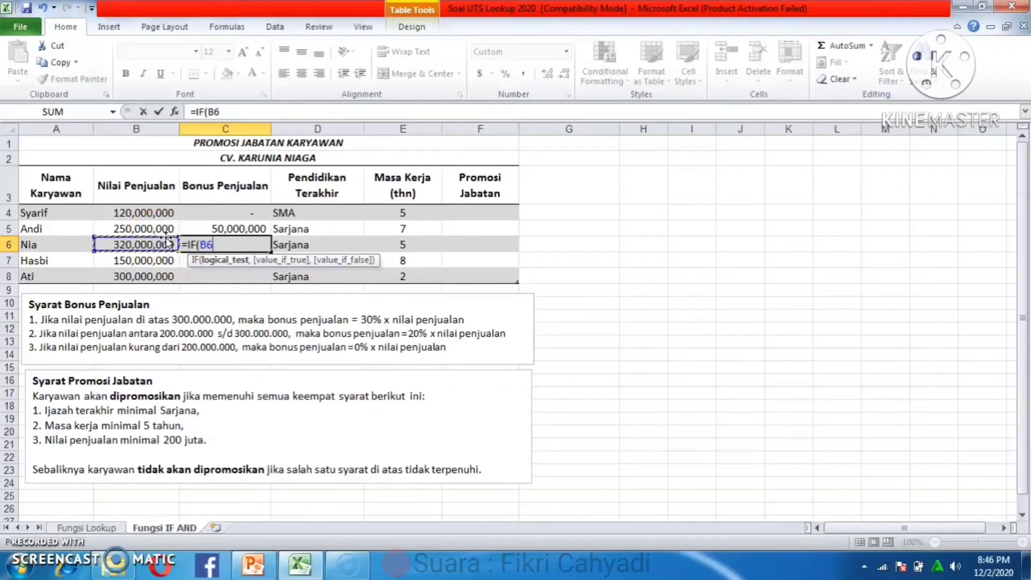
pyautogui.write('>30')
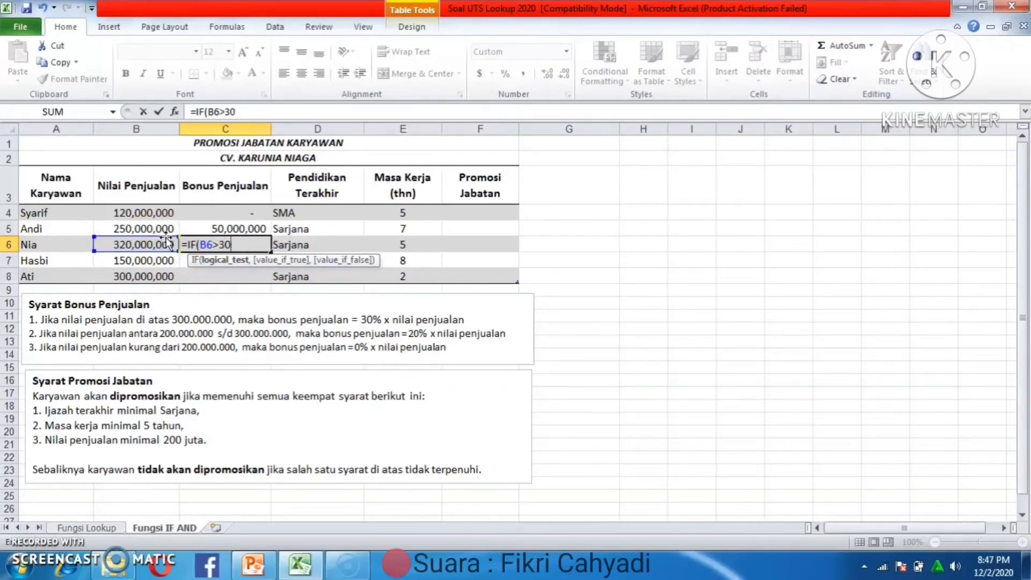
pyautogui.write('00000000')
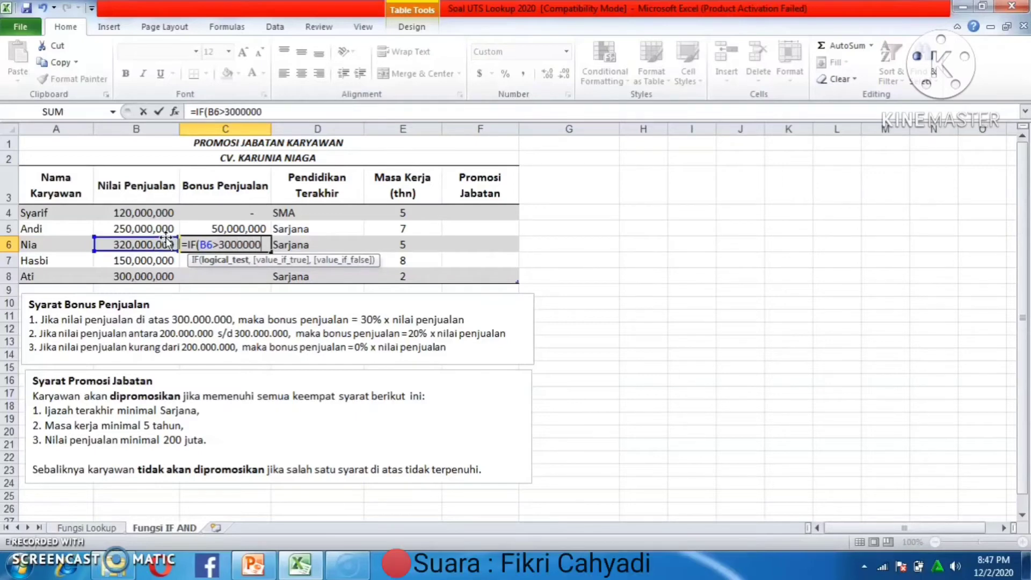
pyautogui.write('00,')
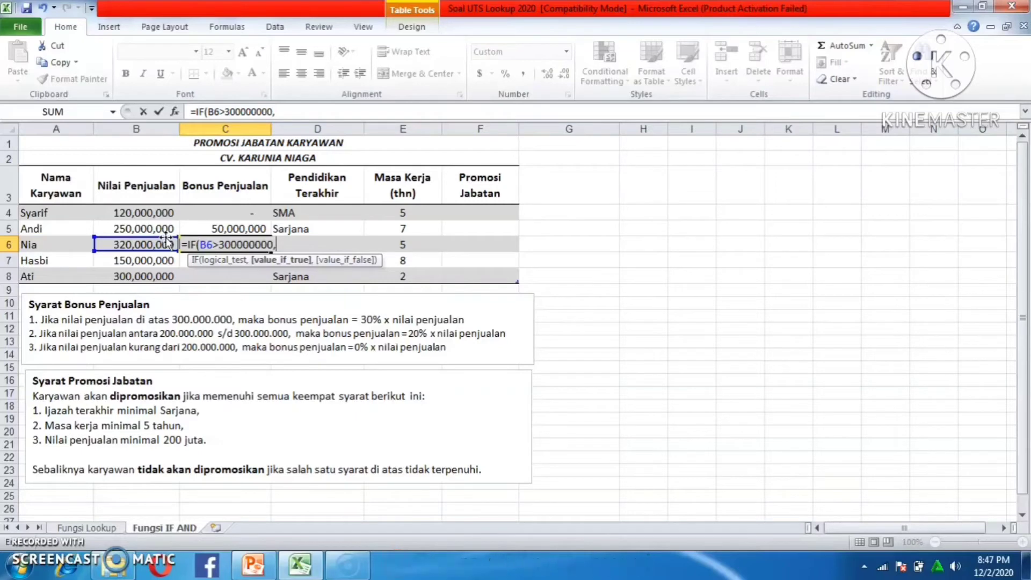
pyautogui.write('30')
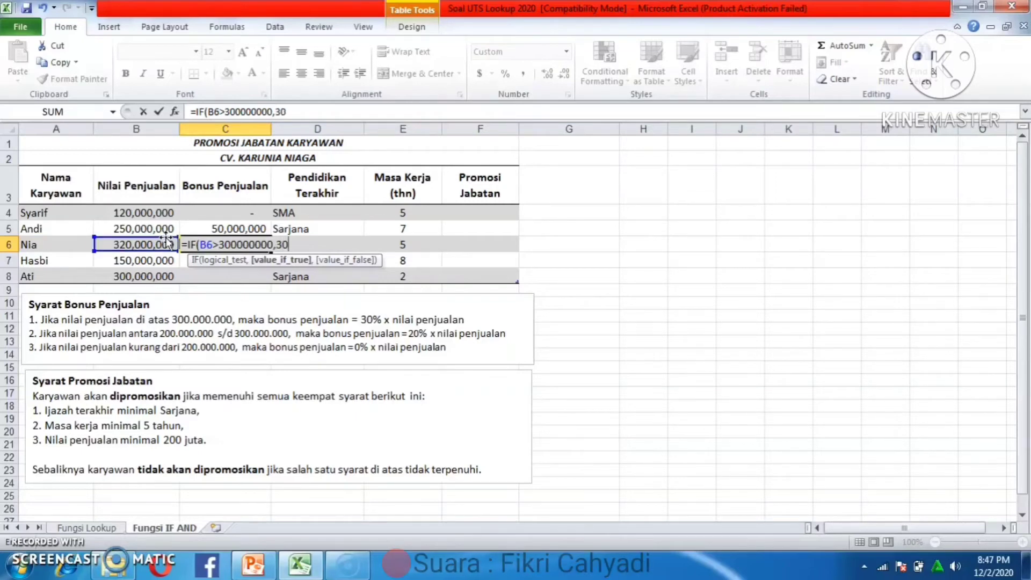
pyautogui.write('%')
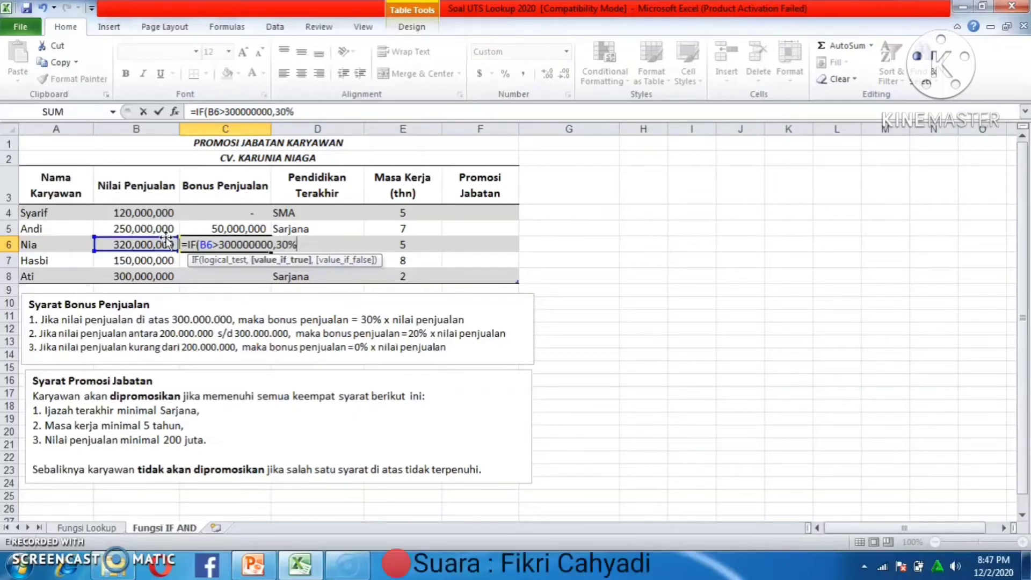
pyautogui.write('*')
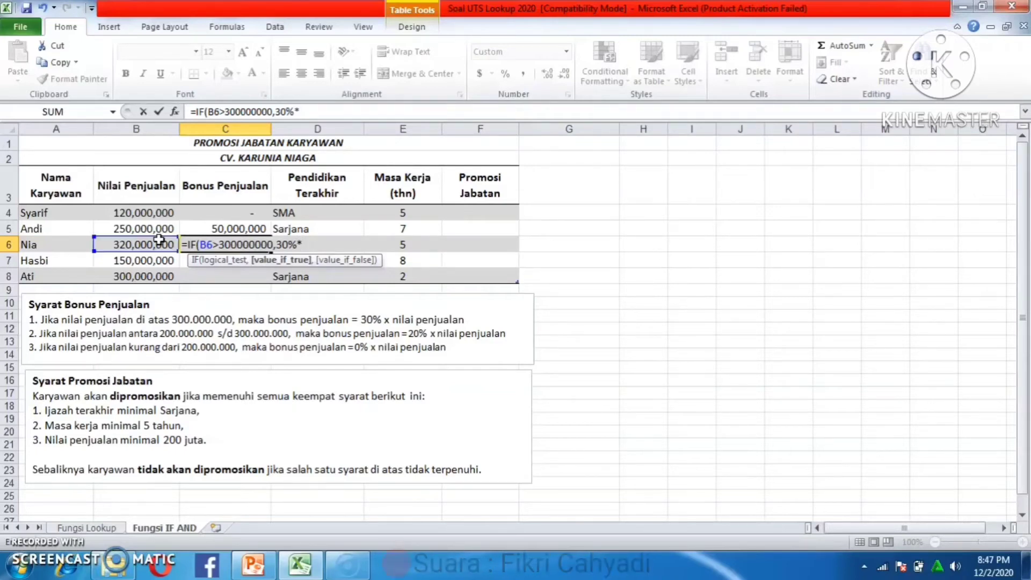
pyautogui.click(159, 238)
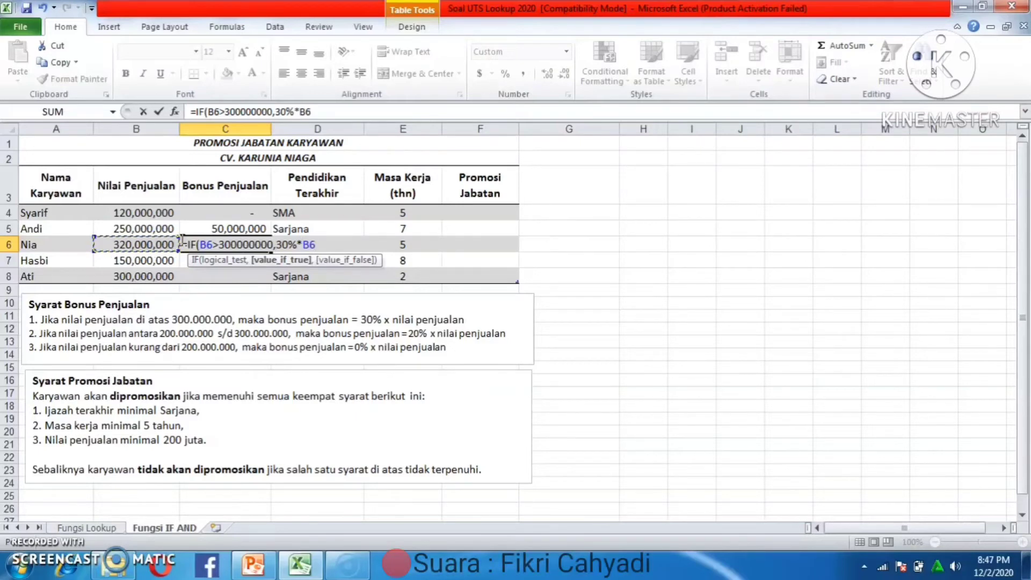
# - Nest a second IF in the C6 formula that returns 20%*B6 when B6>=200000000
pyautogui.write(',')
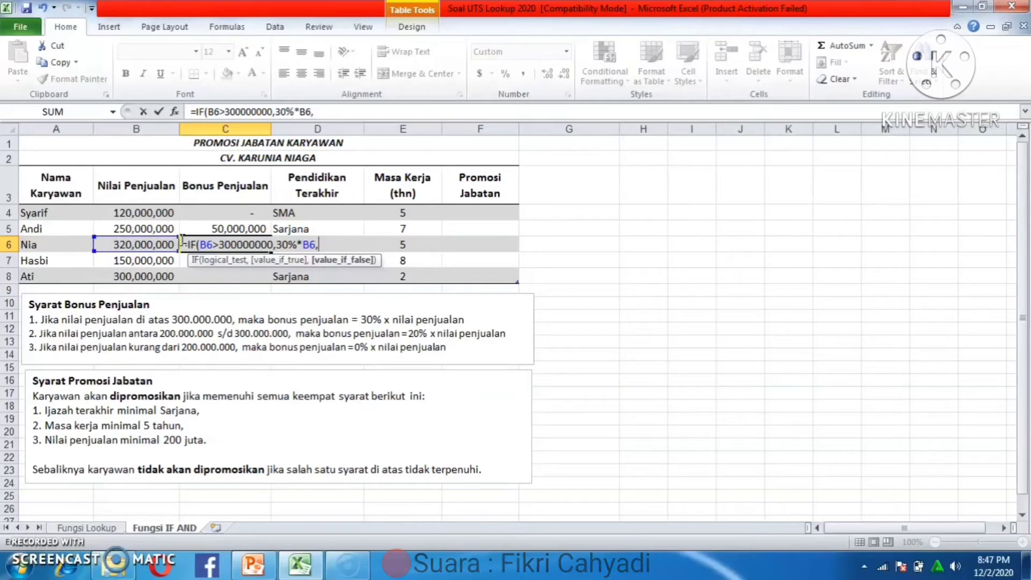
pyautogui.write('IF')
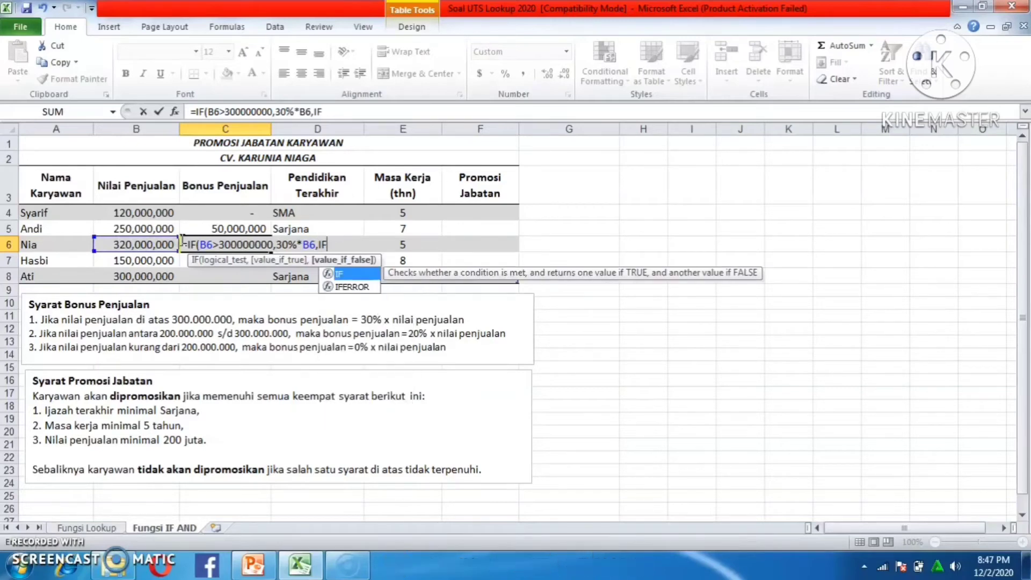
pyautogui.write('(')
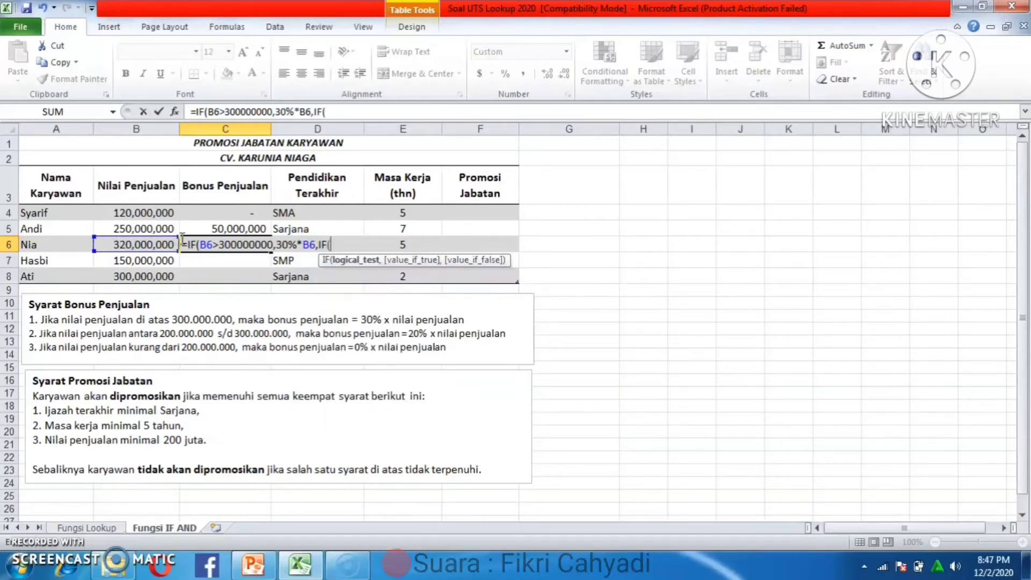
pyautogui.click(175, 246)
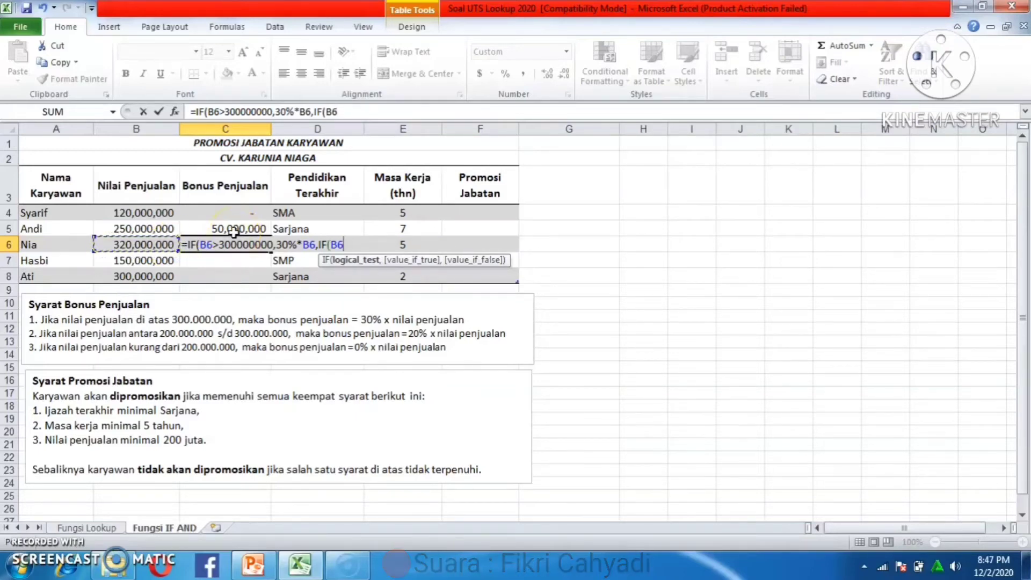
pyautogui.write('>=')
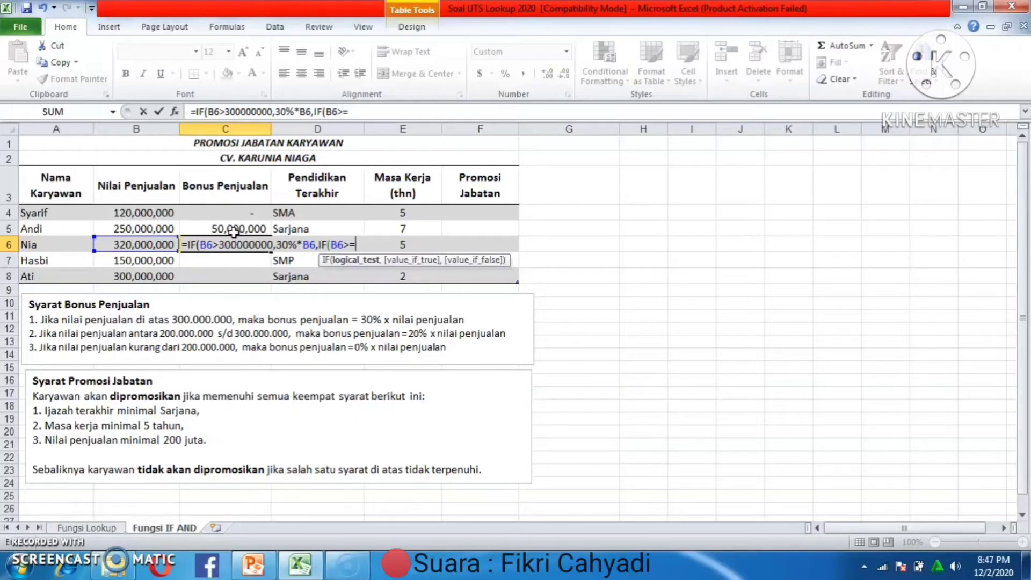
pyautogui.write('200000000')
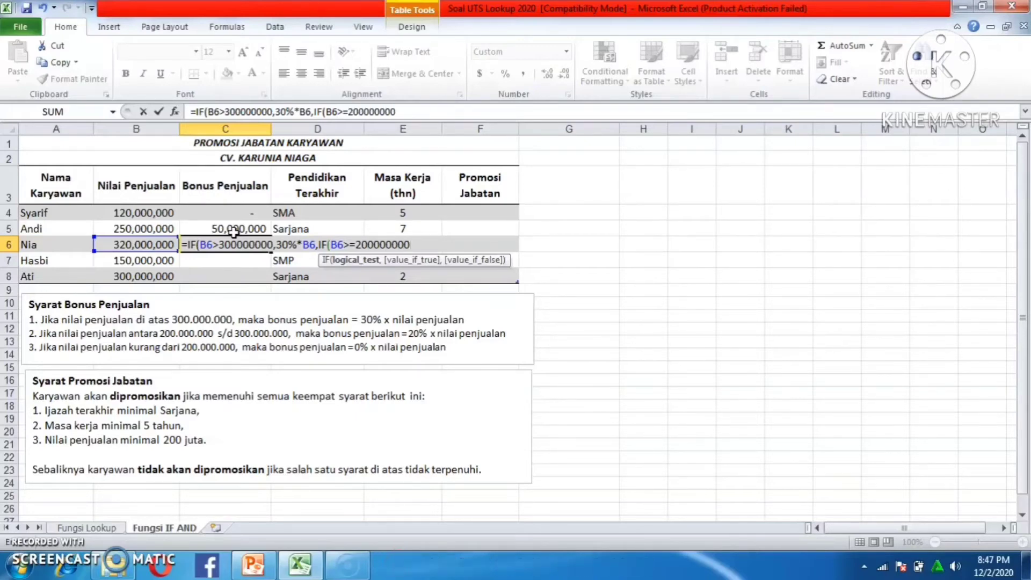
pyautogui.write(',')
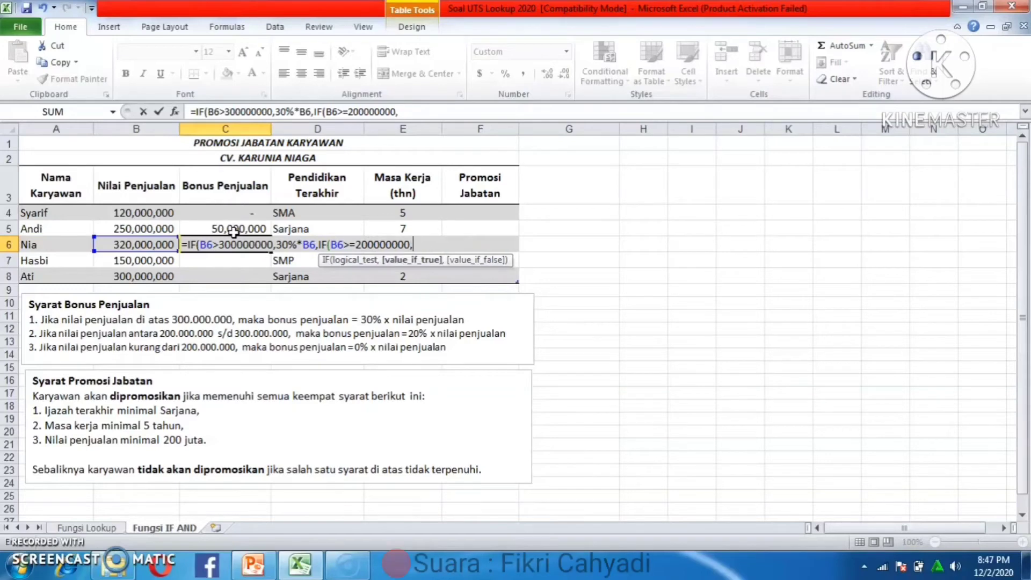
pyautogui.write('2')
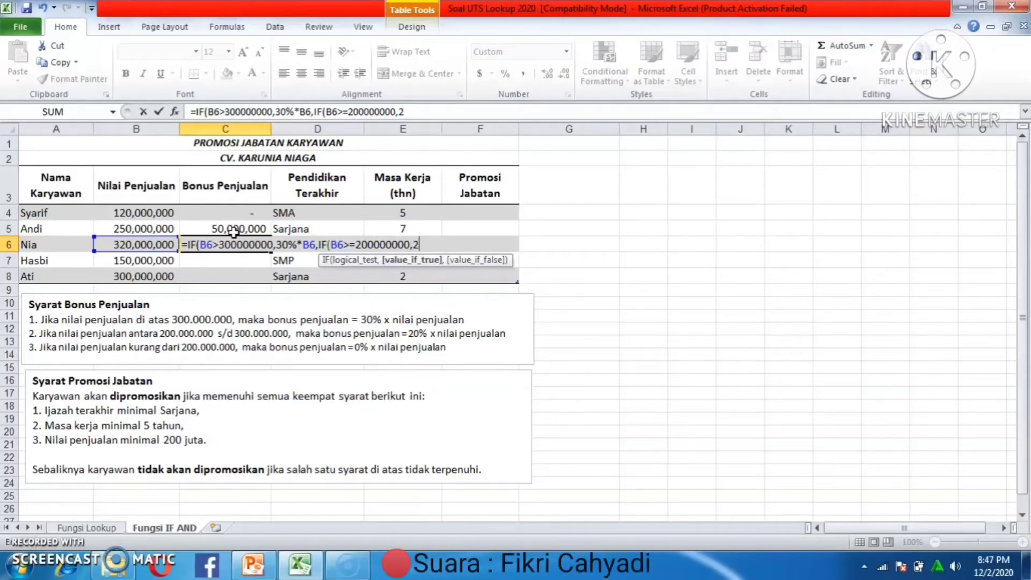
pyautogui.write('0%*')
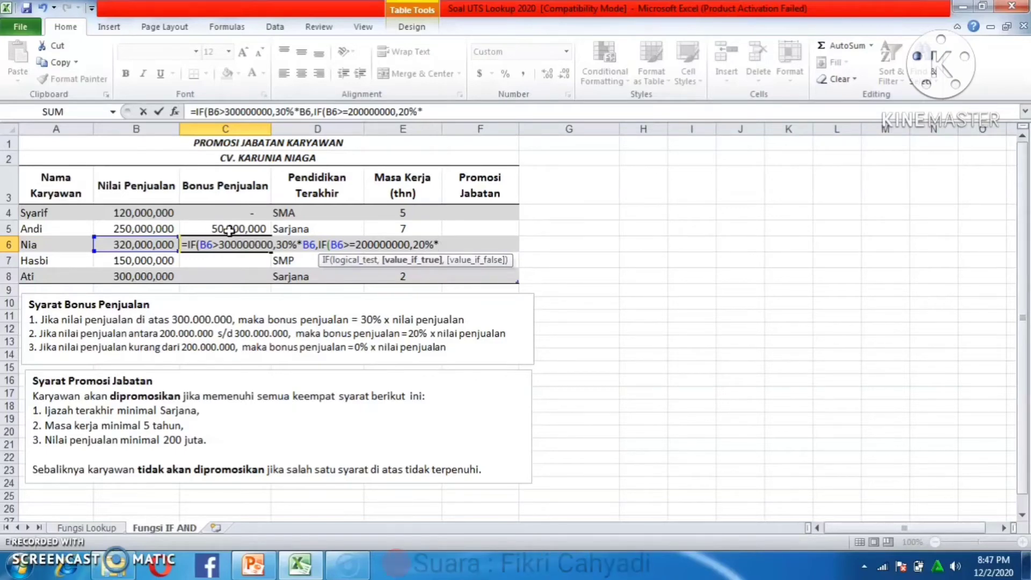
pyautogui.click(148, 248)
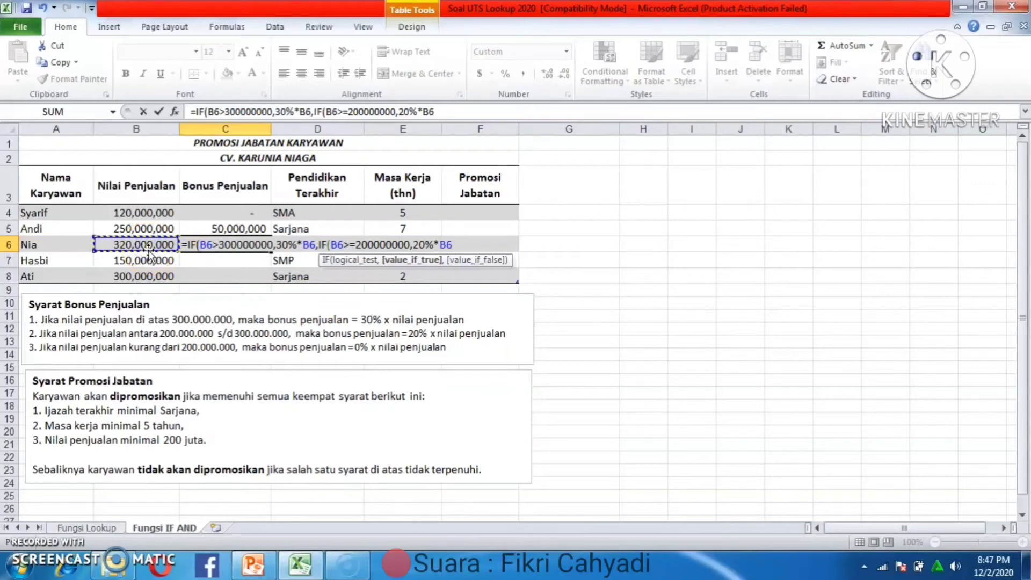
# - Nest a third IF in the C6 formula with the condition B6<=200000000
pyautogui.write(',')
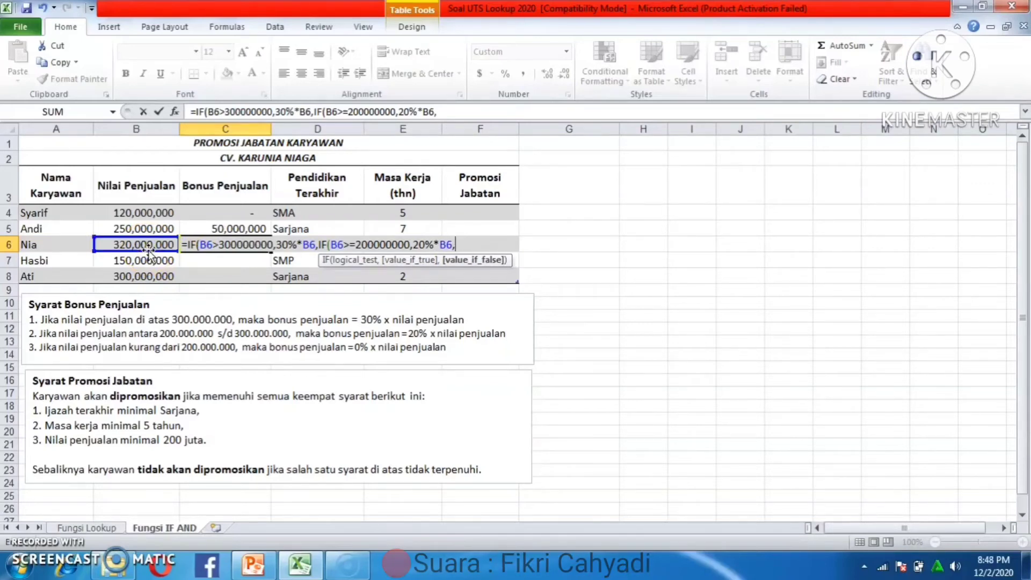
pyautogui.write('I')
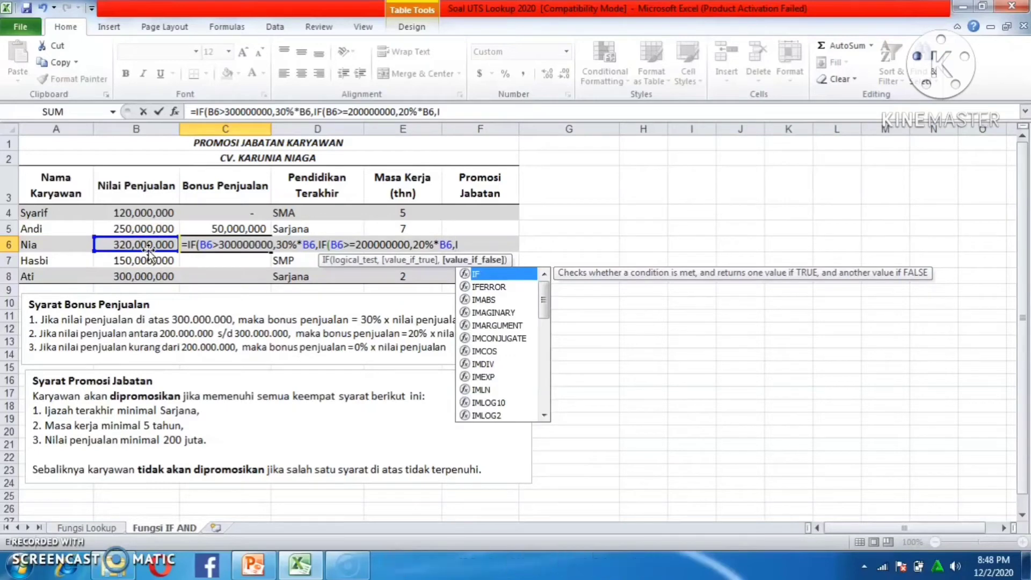
pyautogui.write('F(')
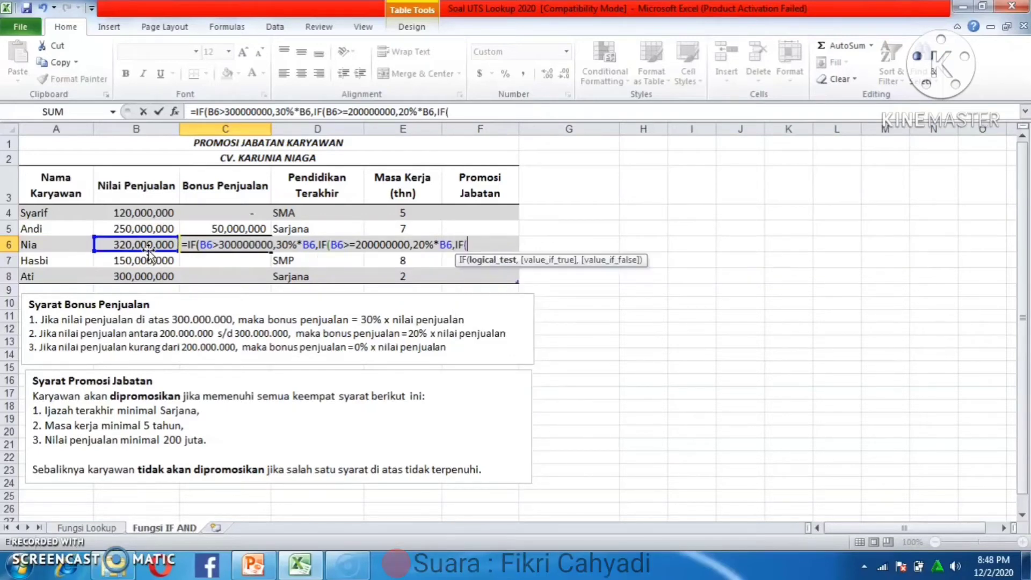
pyautogui.click(141, 246)
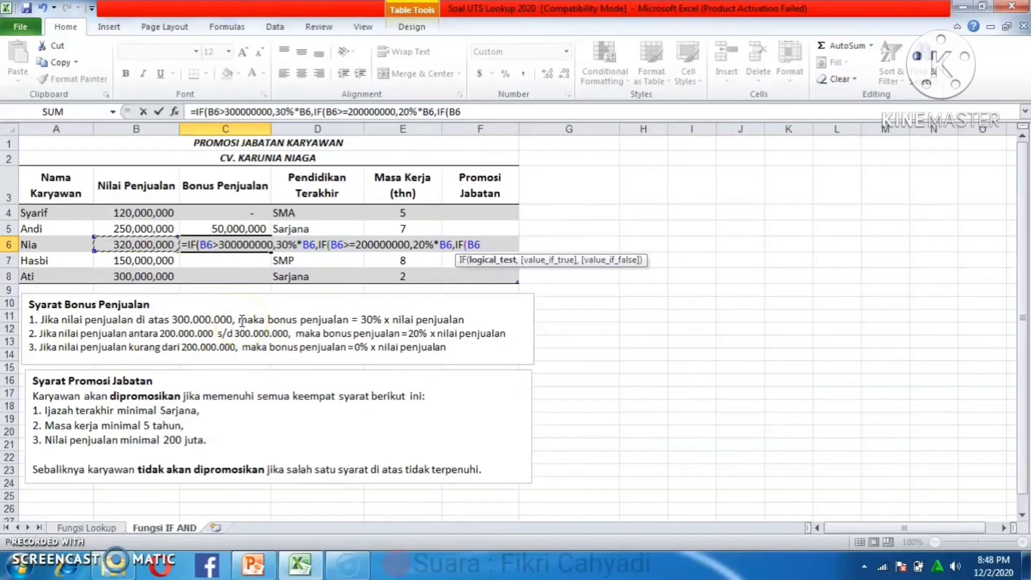
pyautogui.write('<=')
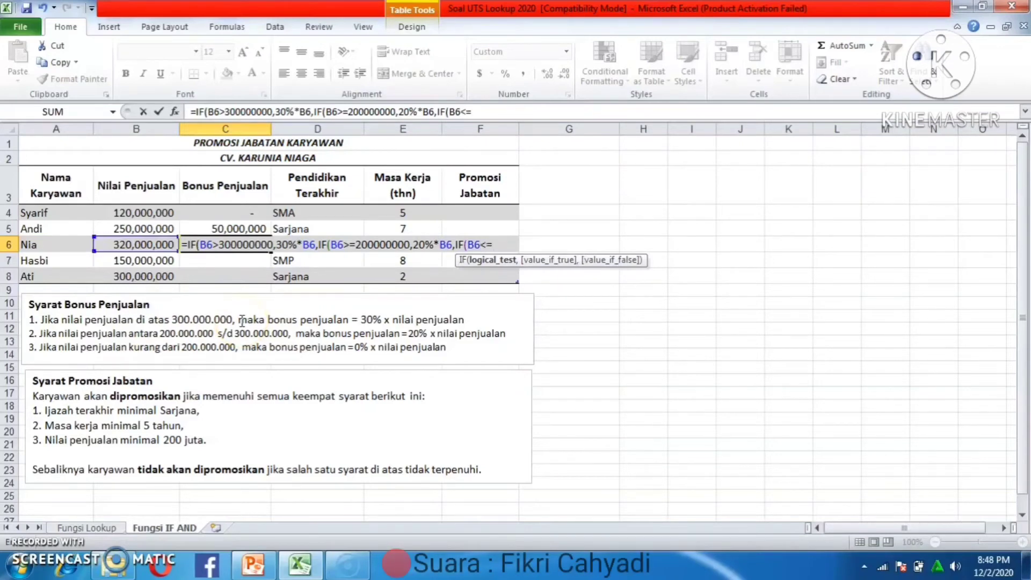
pyautogui.write('20000')
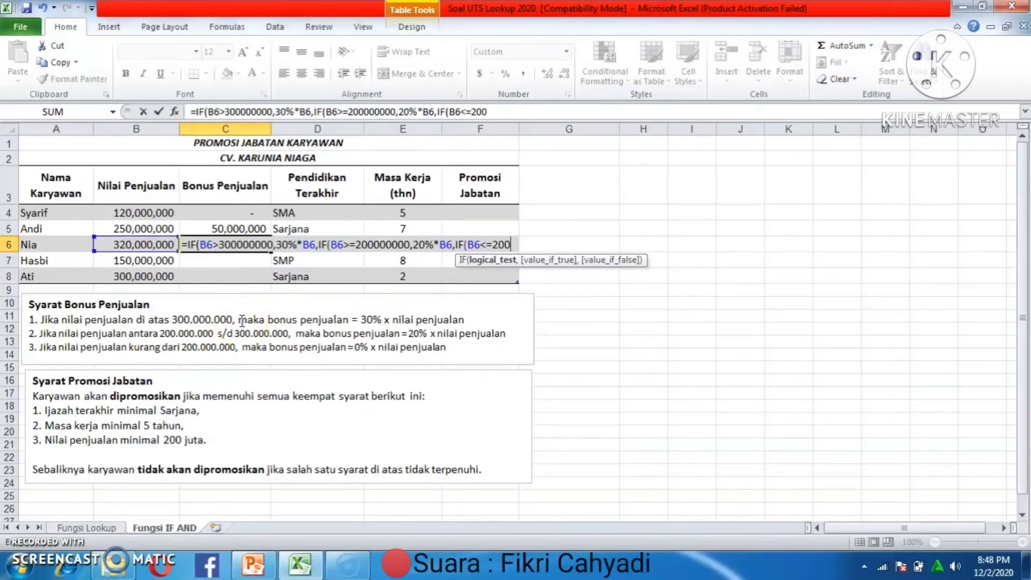
pyautogui.write('0000')
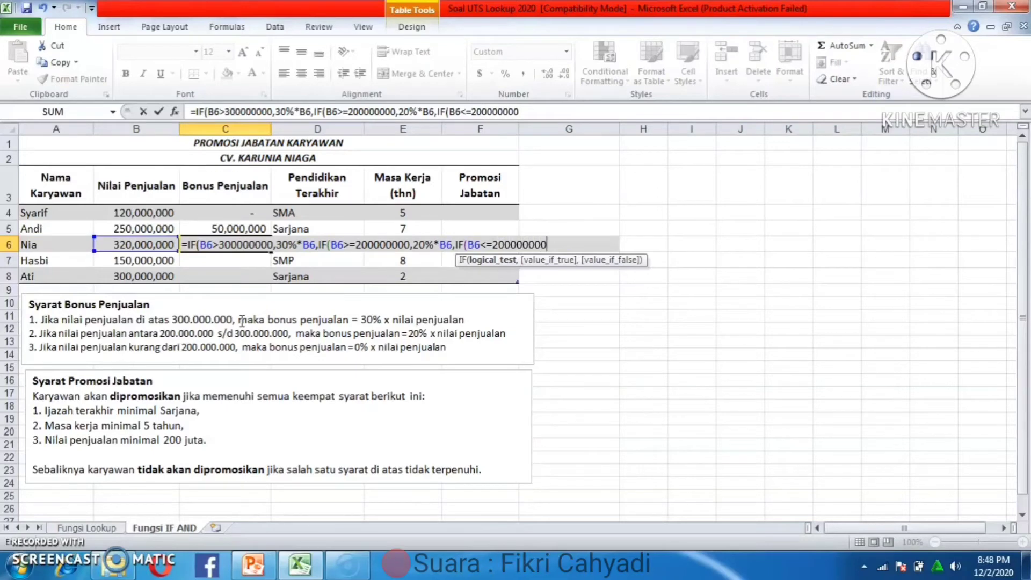
# - Make the third IF return 0%*B6, close all three parentheses and enter the C6 formula
pyautogui.write(',')
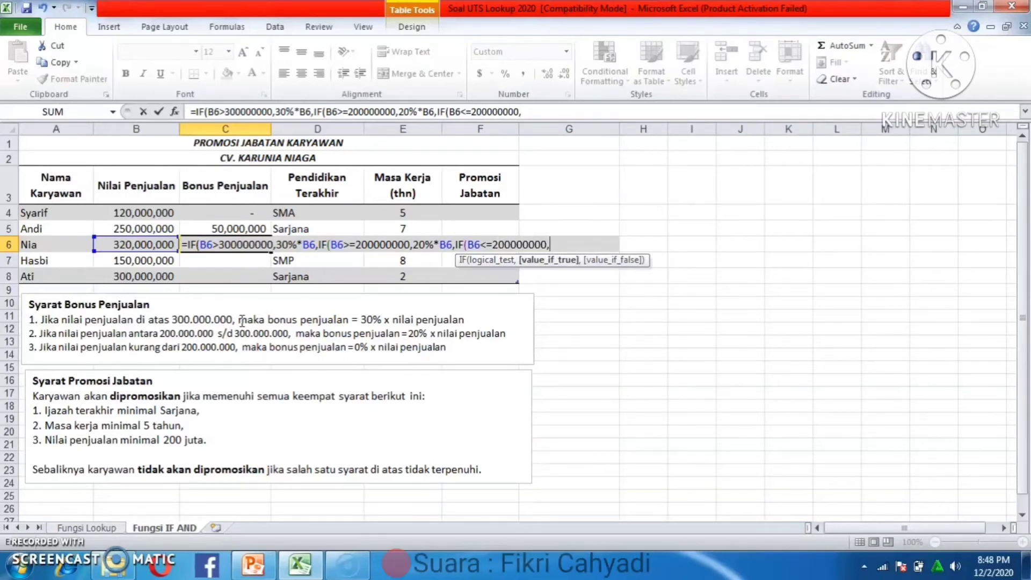
pyautogui.write('0')
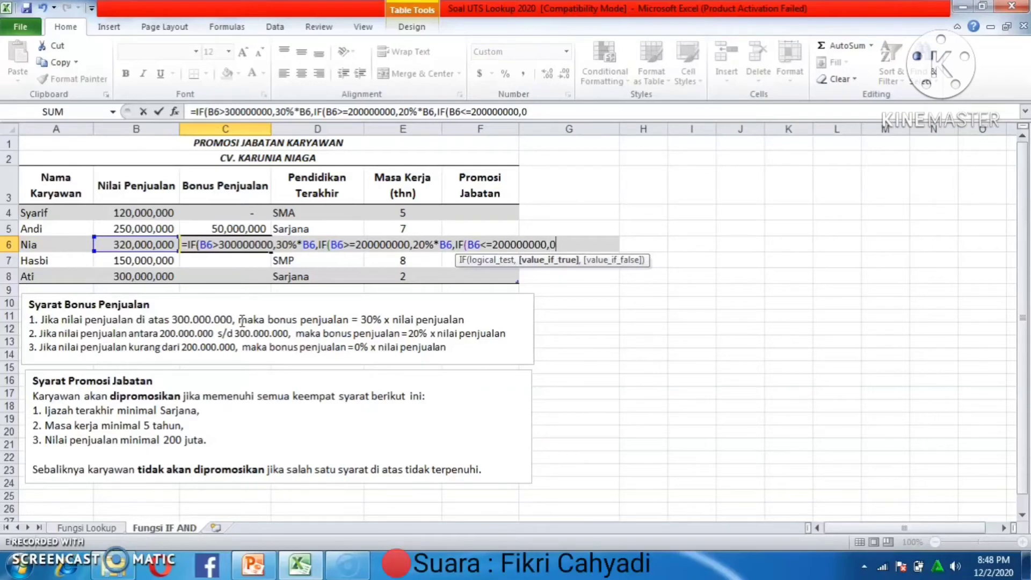
pyautogui.write('%')
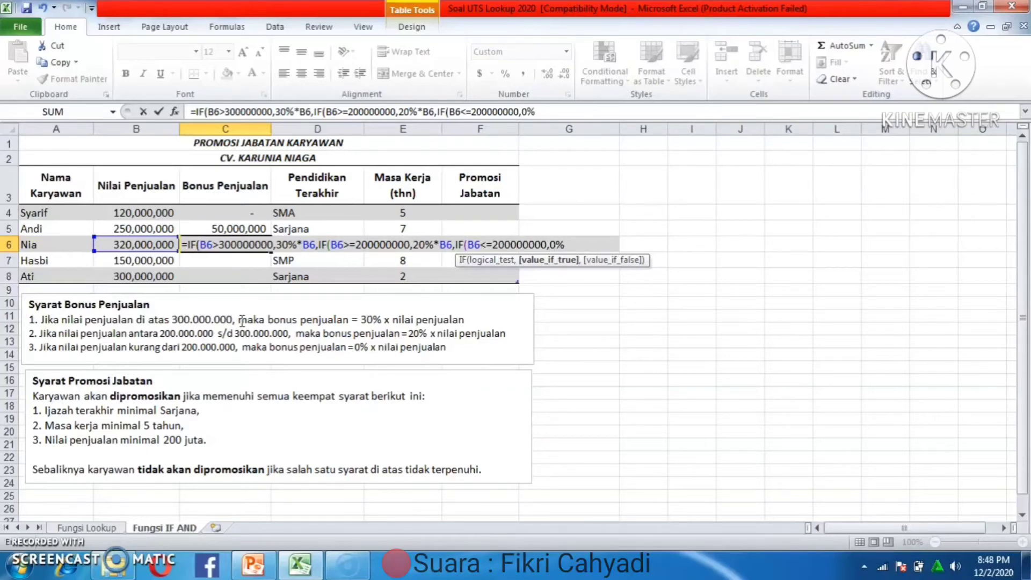
pyautogui.write('*')
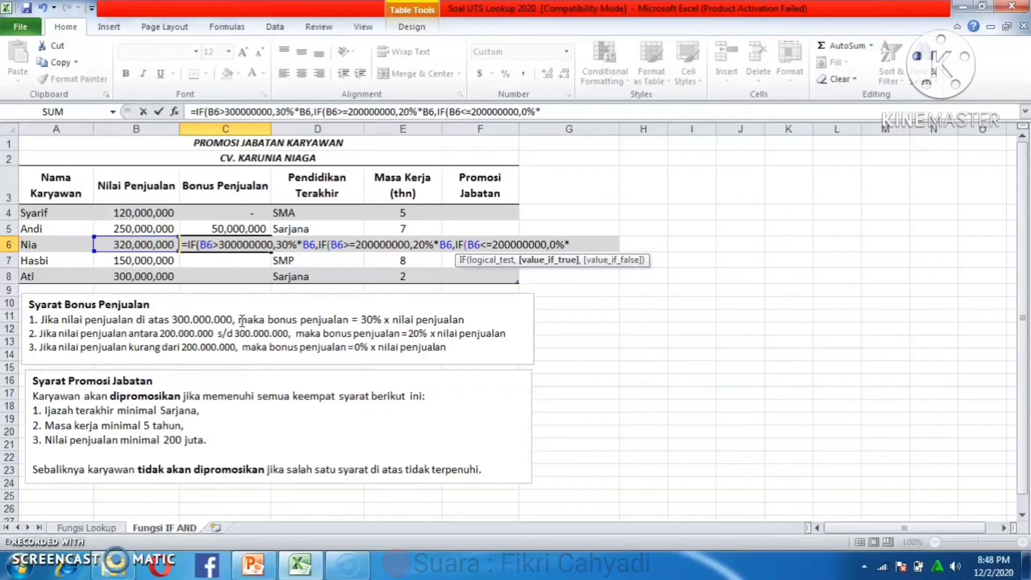
pyautogui.click(167, 247)
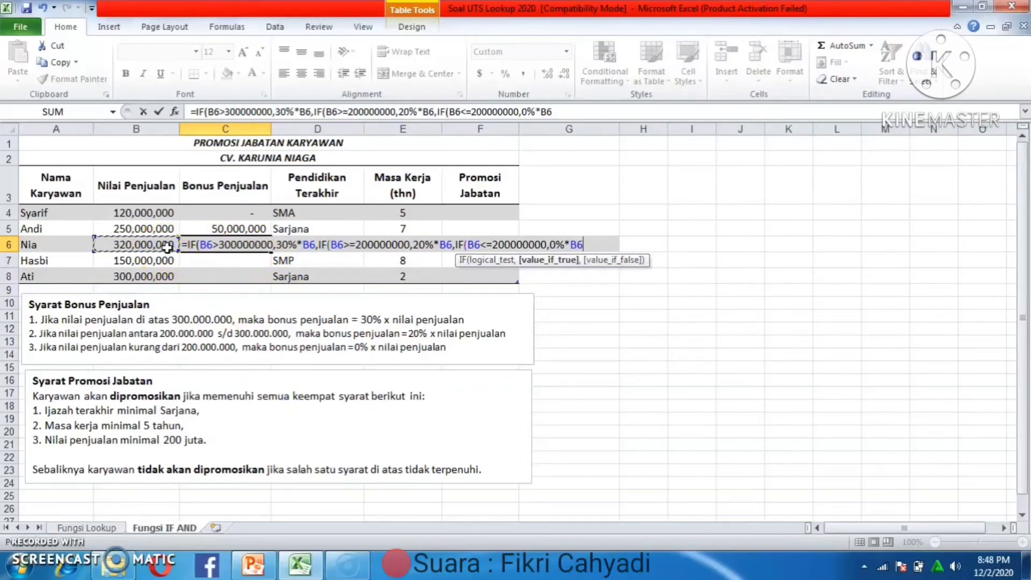
pyautogui.write(')')
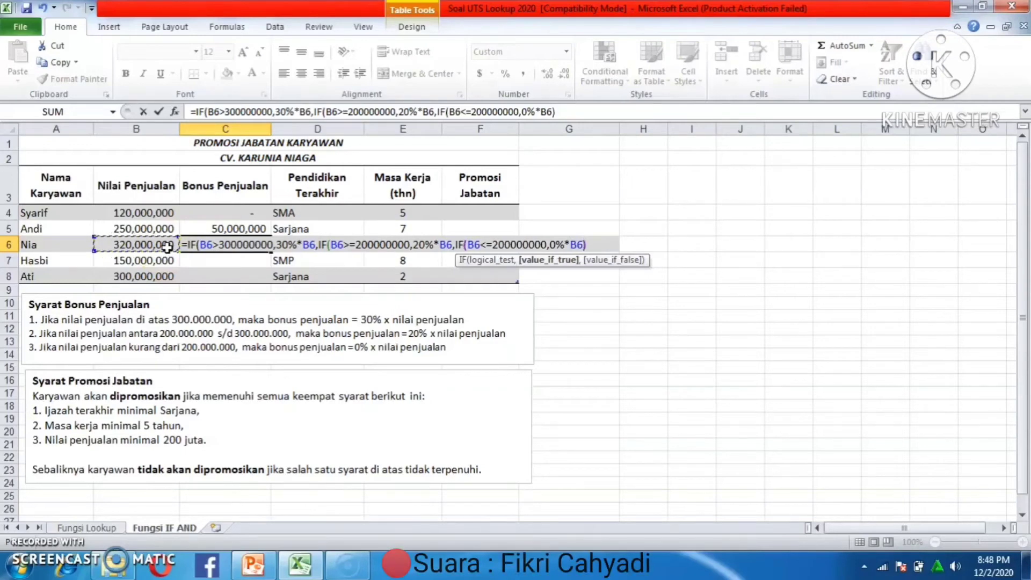
pyautogui.write('))')
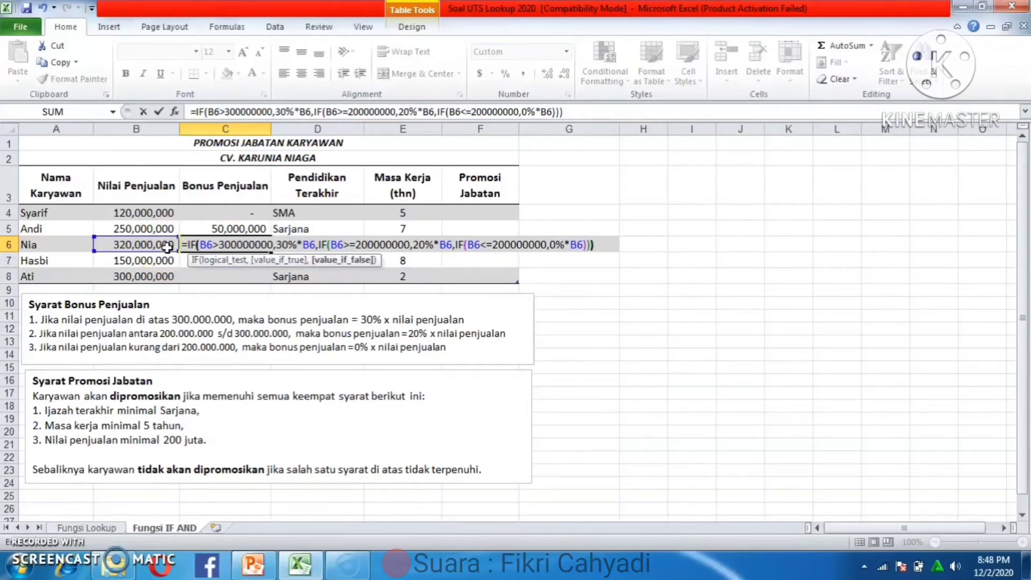
pyautogui.press('Return')
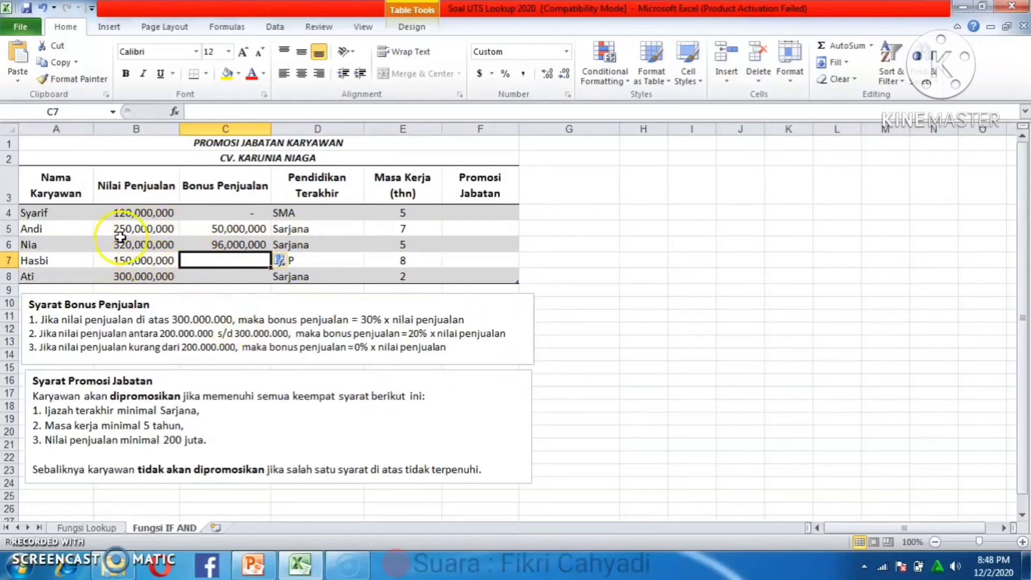
# - Fill the C6 bonus formula down through C8
pyautogui.click(242, 244)
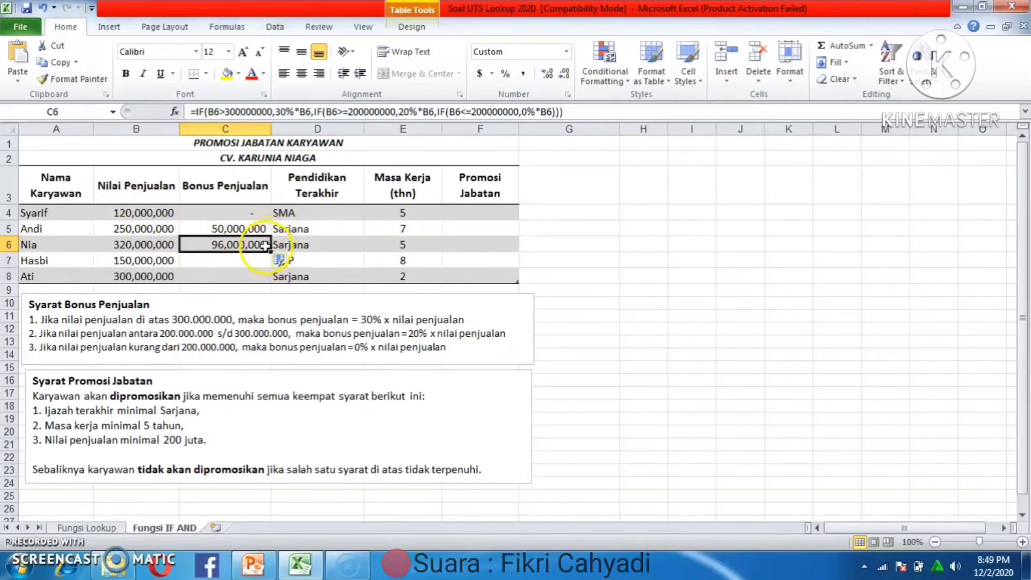
pyautogui.moveTo(272, 250); pyautogui.dragTo(284, 281)
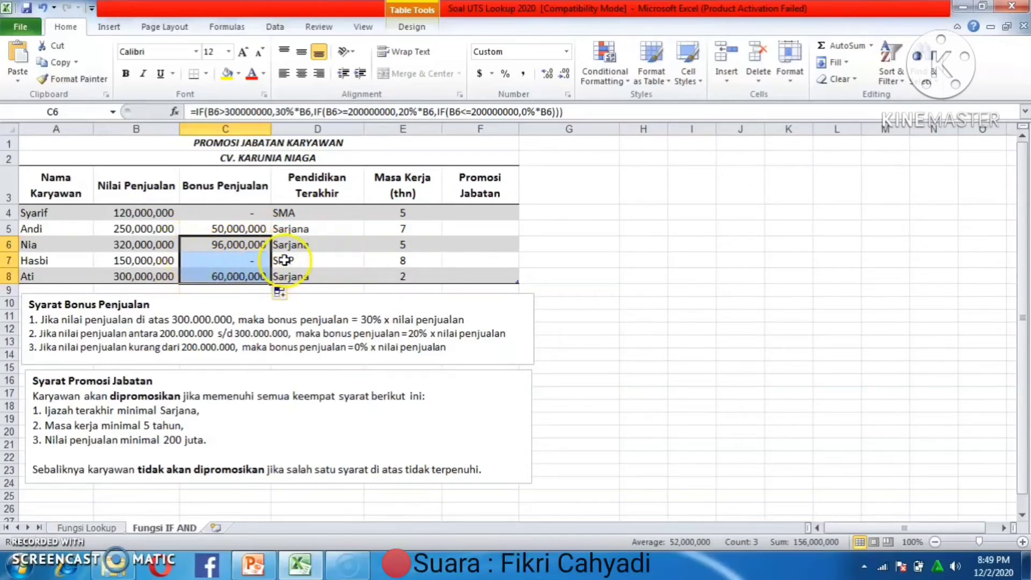
pyautogui.click(283, 260)
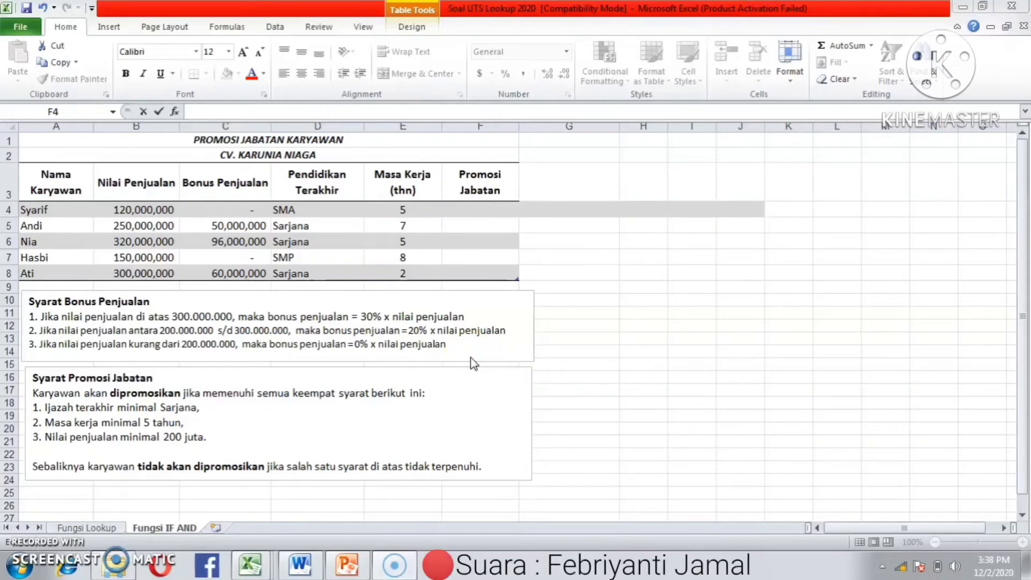
# - Begin an IF formula in F4 under Promosi Jabatan with an AND function as its logical test
pyautogui.click(473, 205)
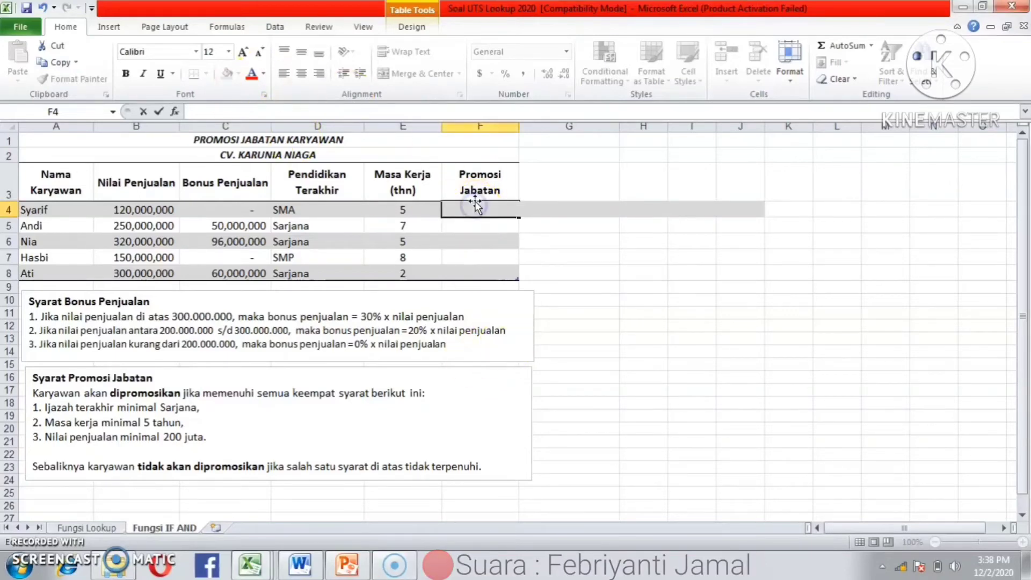
pyautogui.write('=')
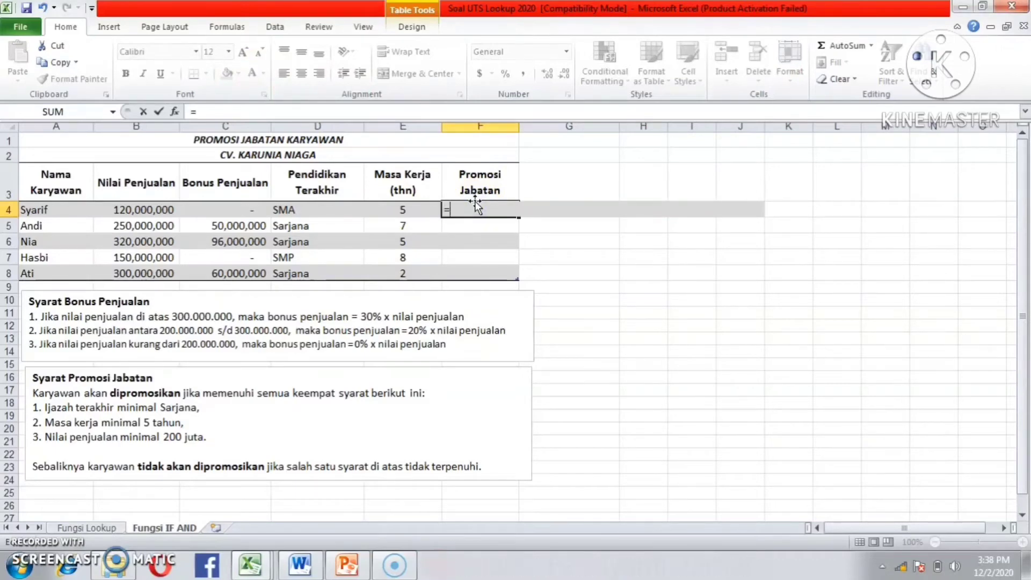
pyautogui.write('IF')
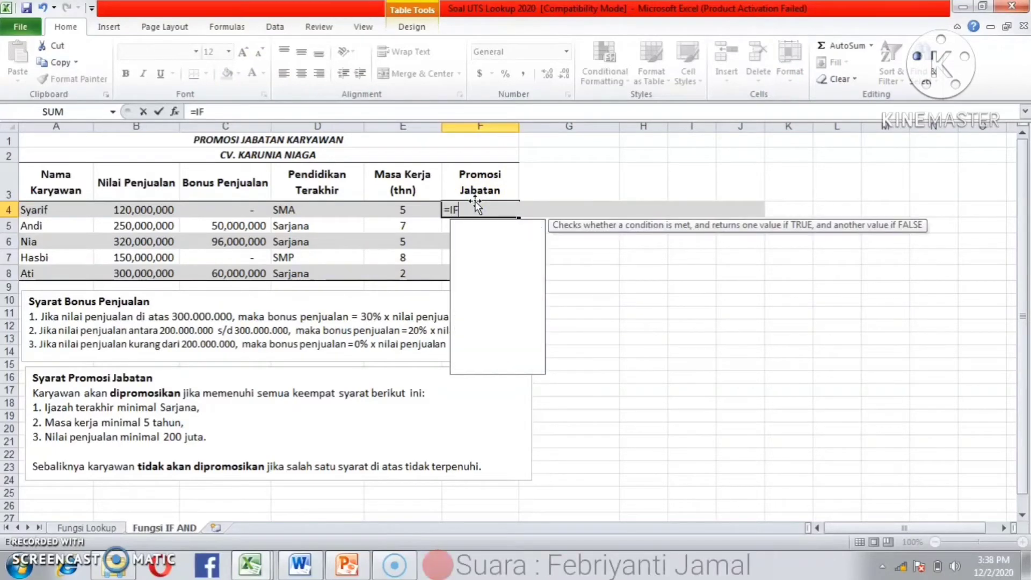
pyautogui.write('(')
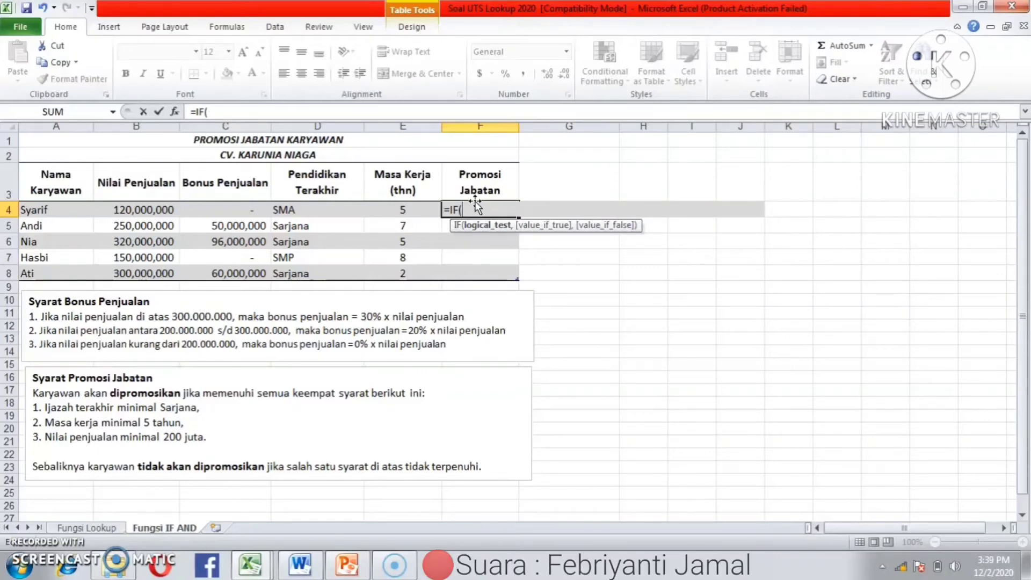
pyautogui.write('AND')
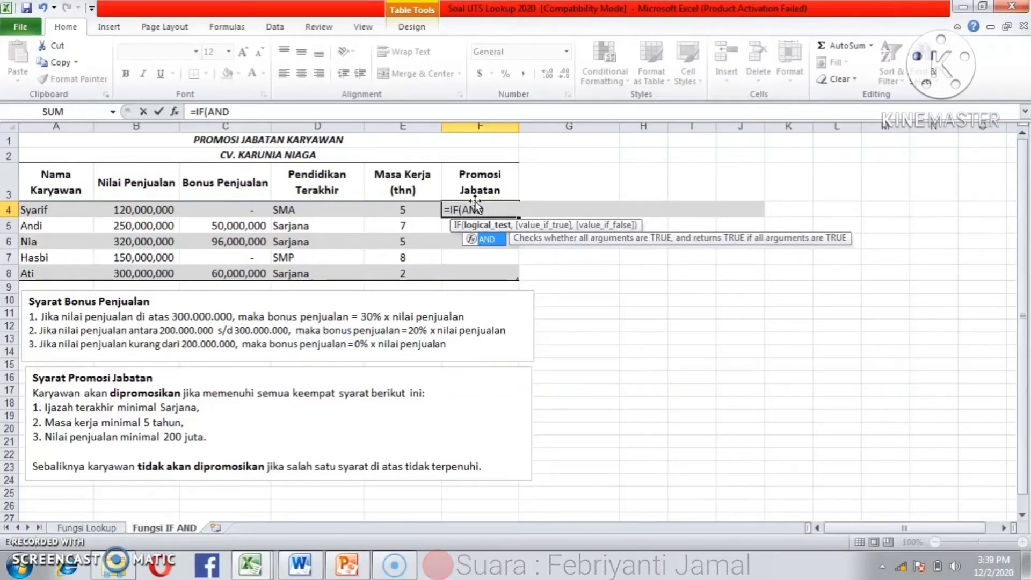
pyautogui.write('(')
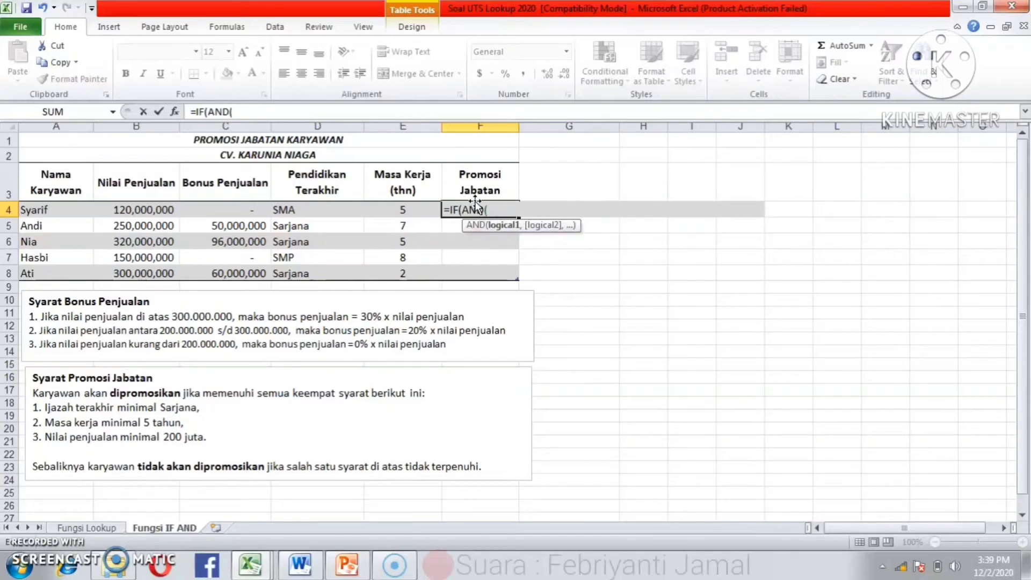
# - Set the first AND condition in the F4 formula to D4="Sarjana"
pyautogui.write('D')
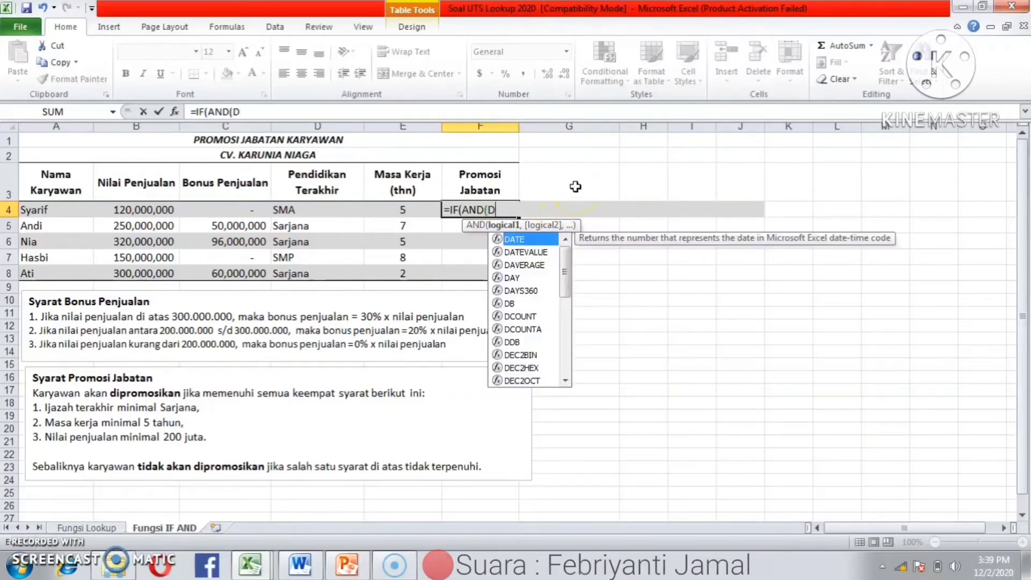
pyautogui.write('4')
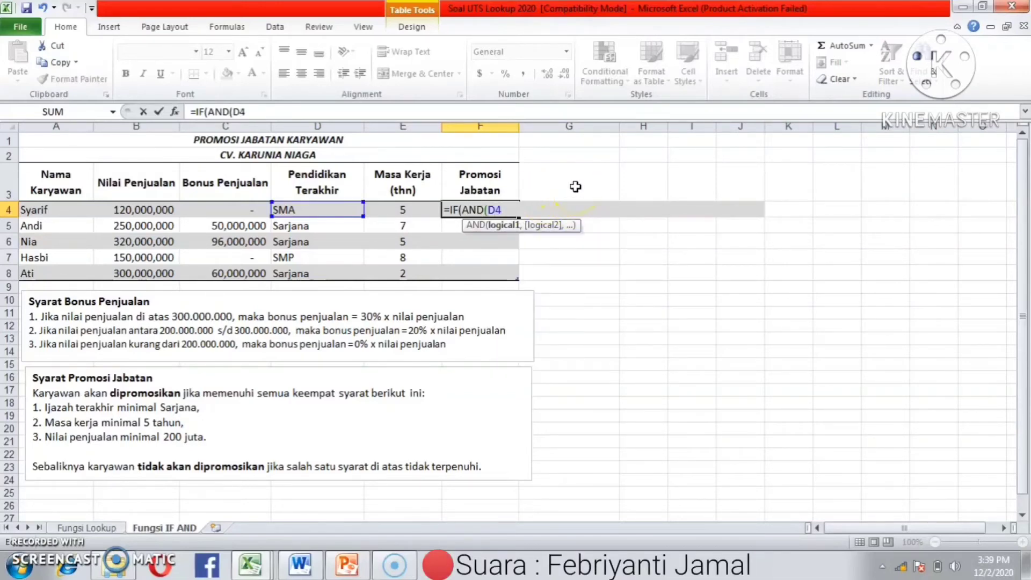
pyautogui.write('=')
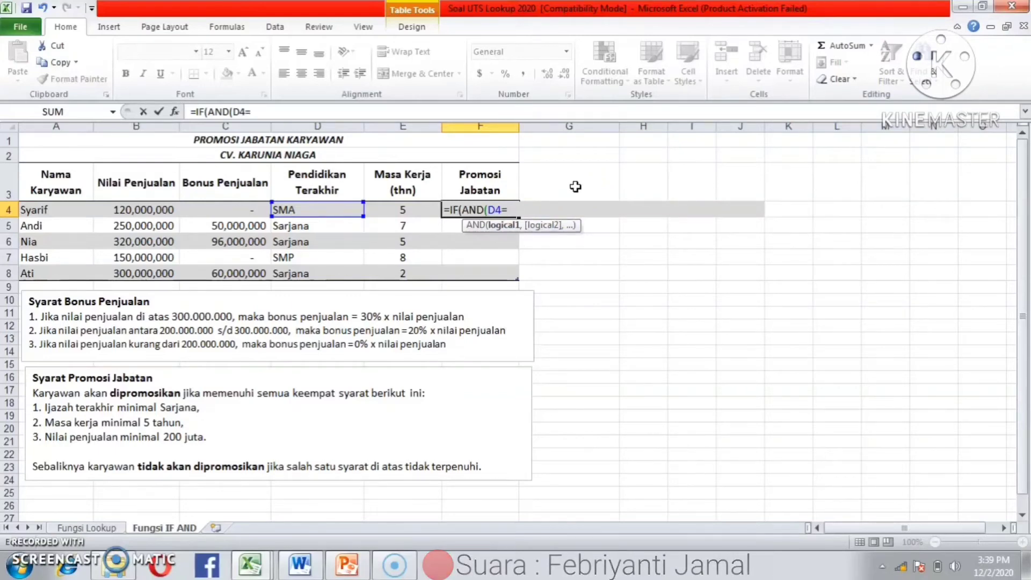
pyautogui.write('"S')
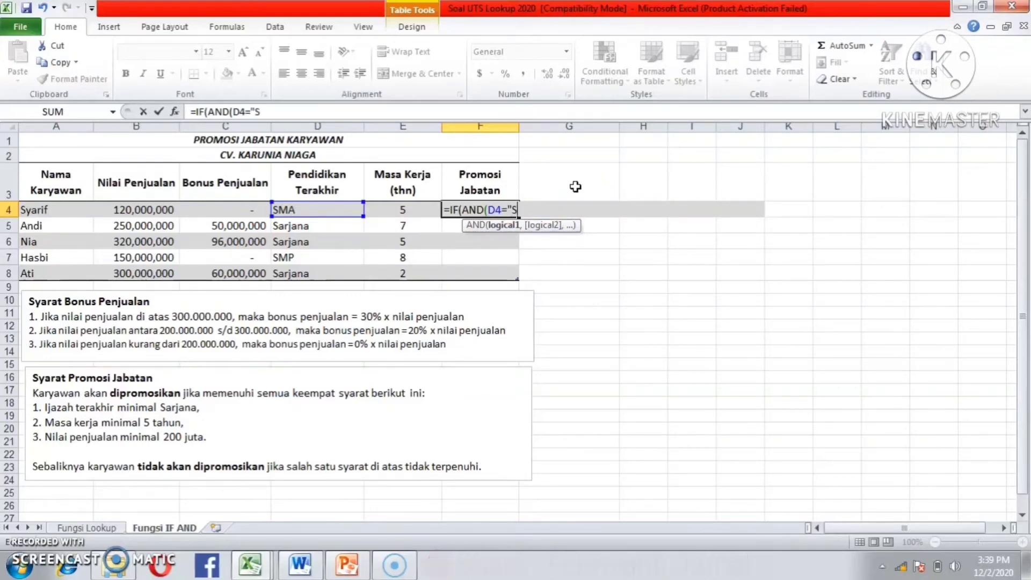
pyautogui.write('arjana')
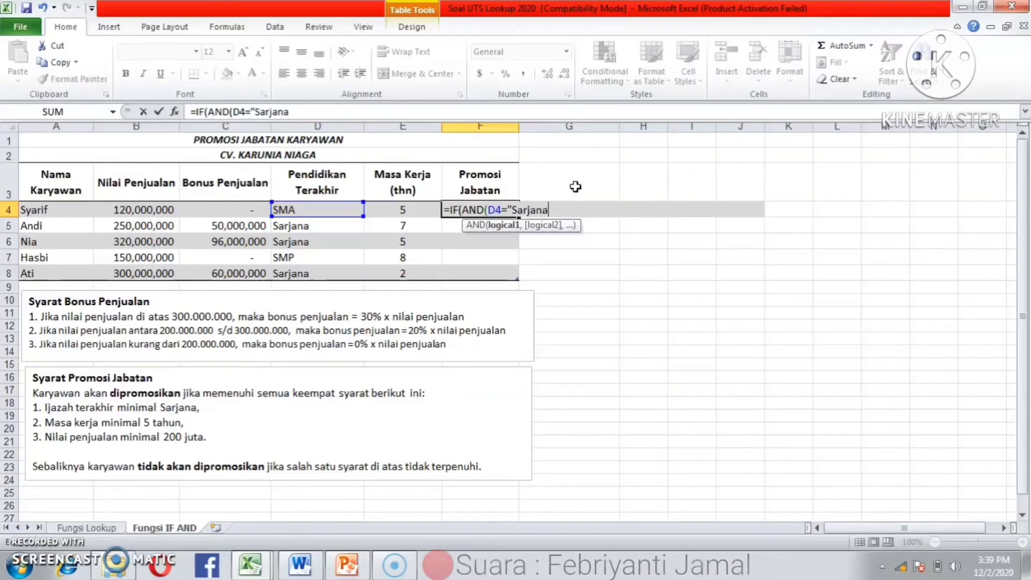
pyautogui.write('"')
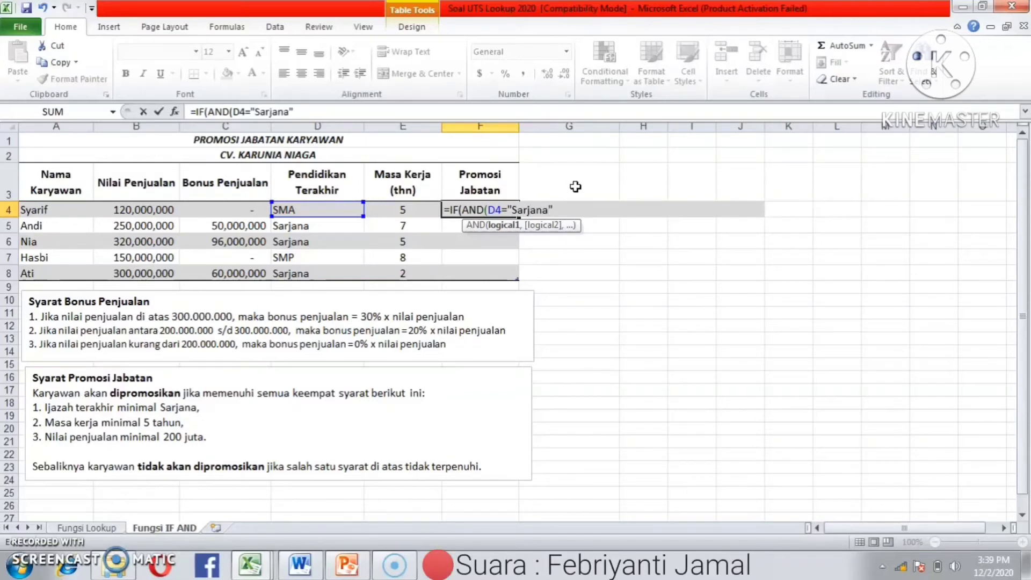
pyautogui.write(',')
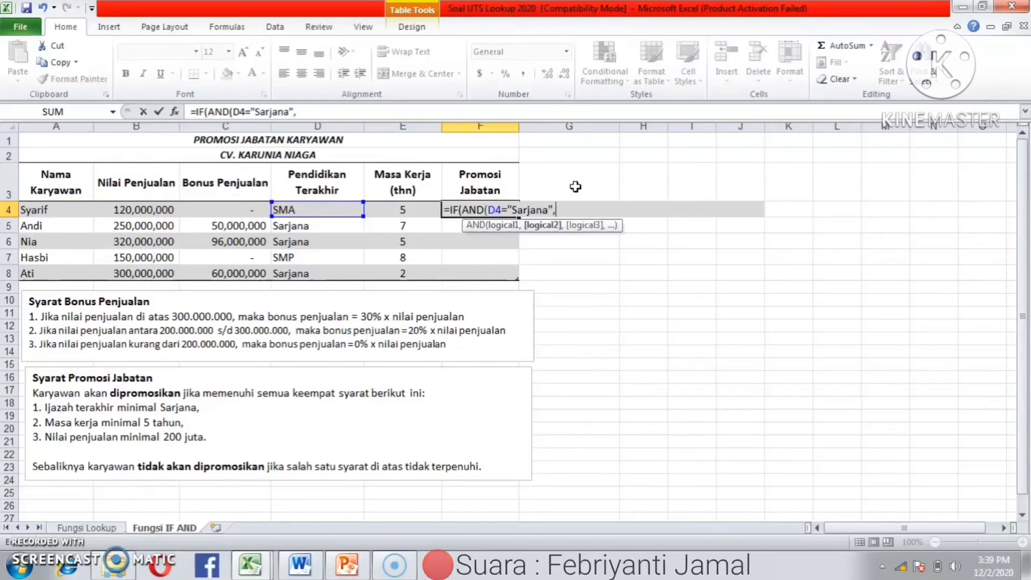
# - Add e4>=5 as the second AND condition in the F4 formula, followed by a comma
pyautogui.write(' e4')
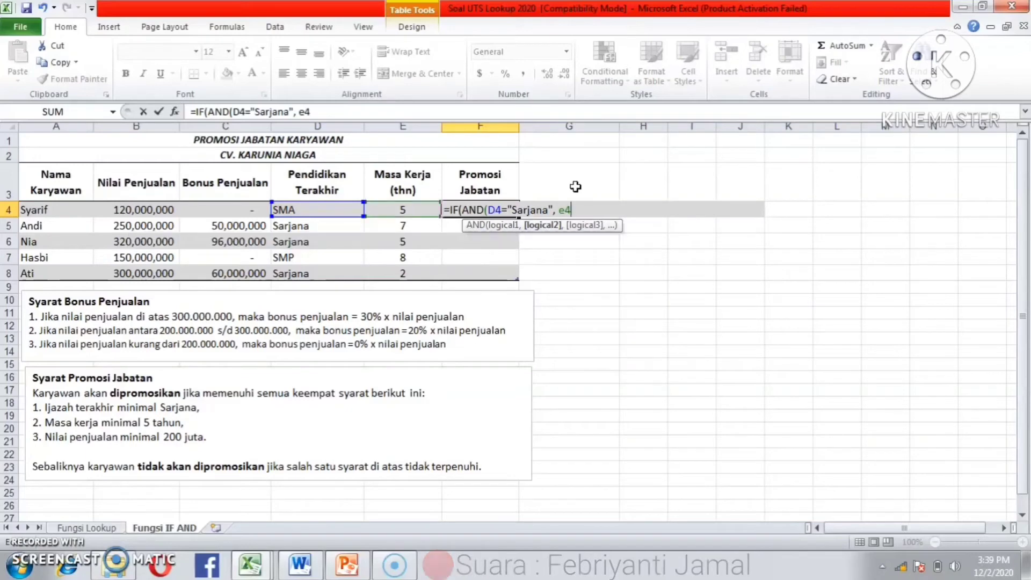
pyautogui.write('>')
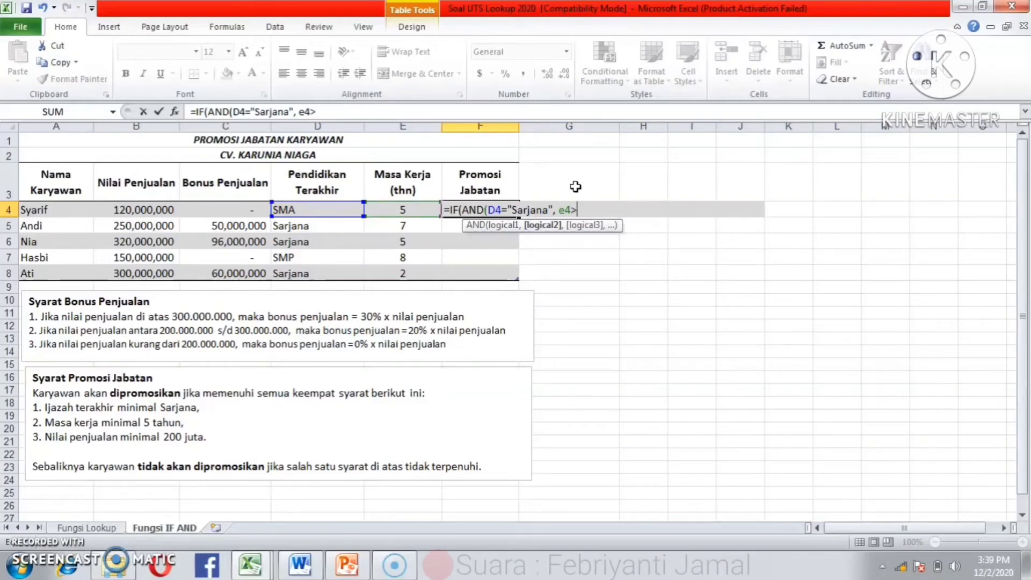
pyautogui.write('=5')
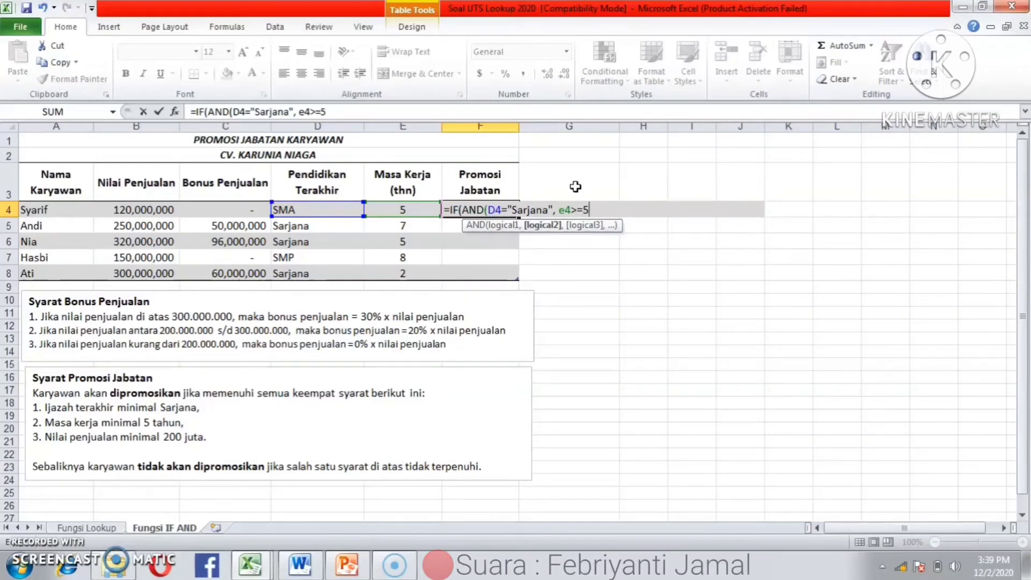
pyautogui.write(',')
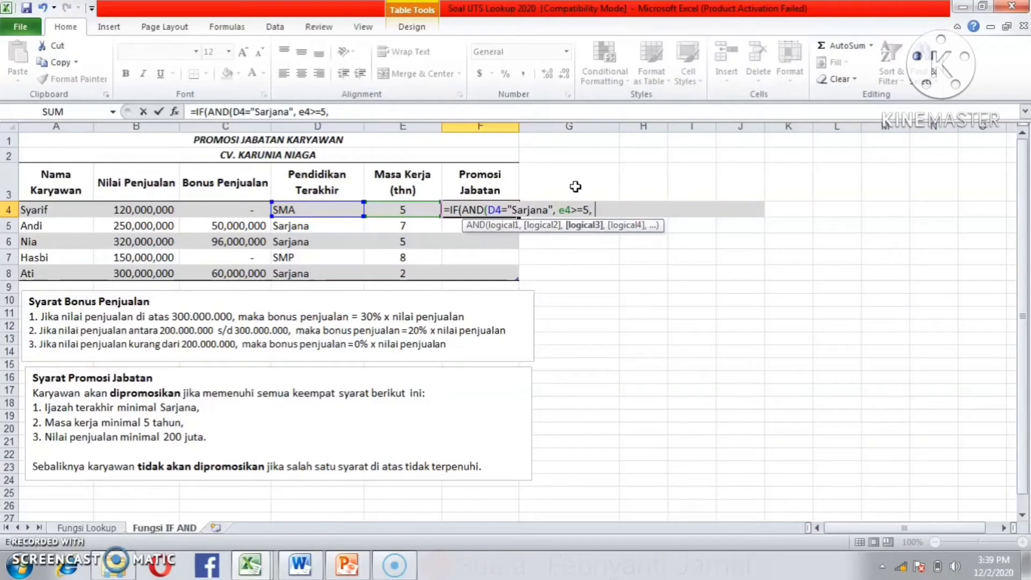
# - Add b4>=200000000 as the third AND condition in the F4 formula and close the AND function, followed by a comma
pyautogui.write(' b4')
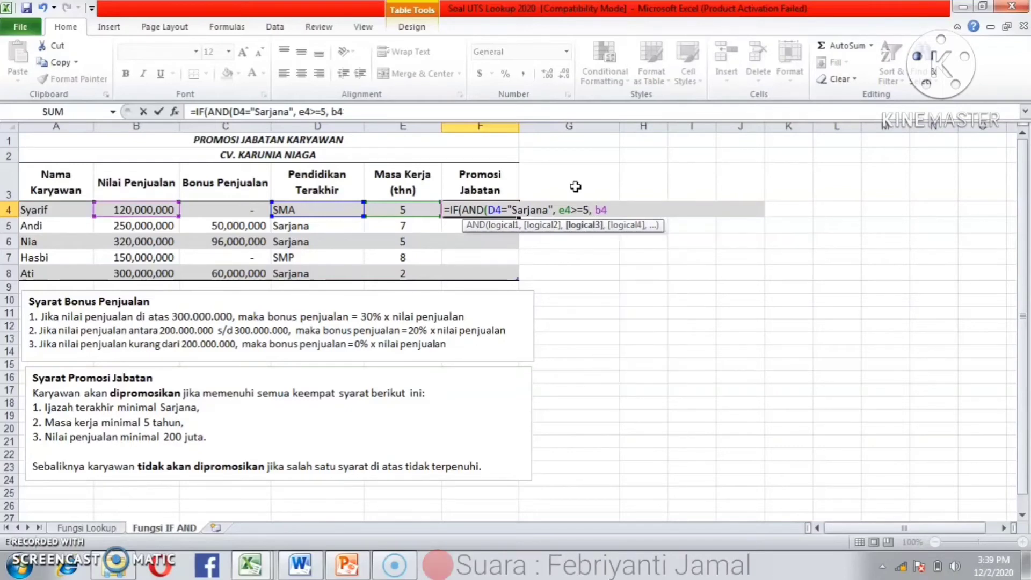
pyautogui.write('>')
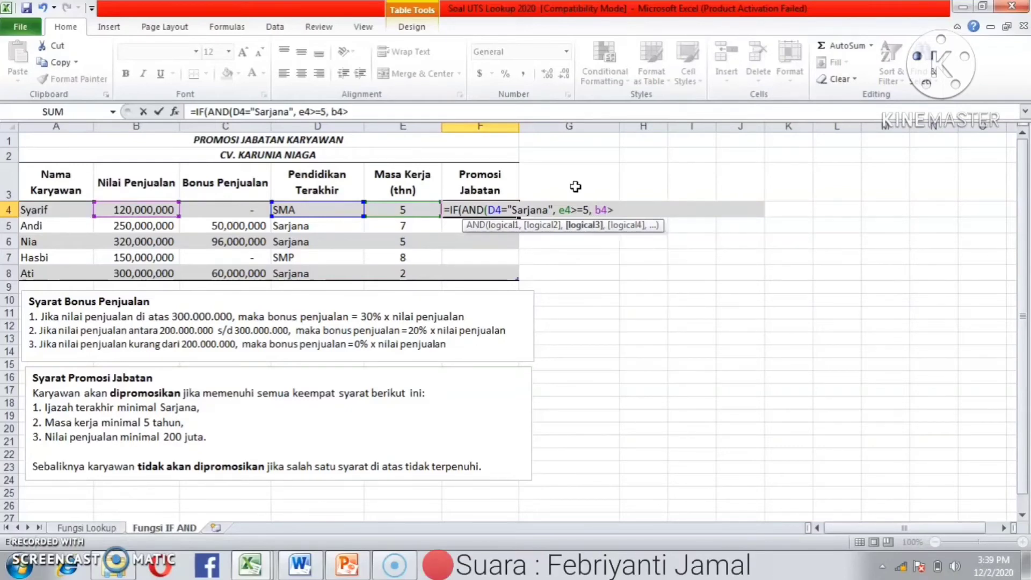
pyautogui.write('=2')
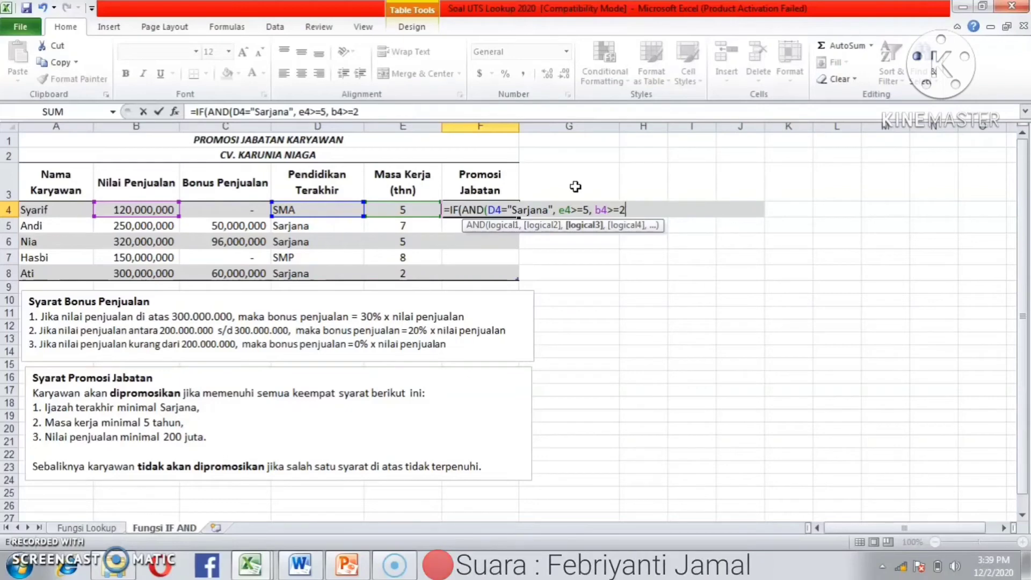
pyautogui.write('000')
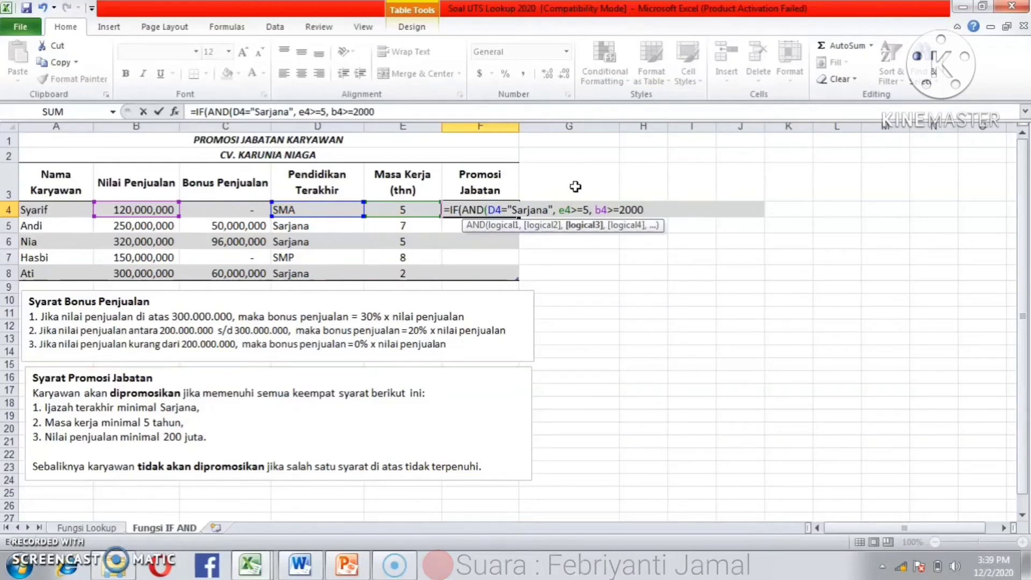
pyautogui.write('00000')
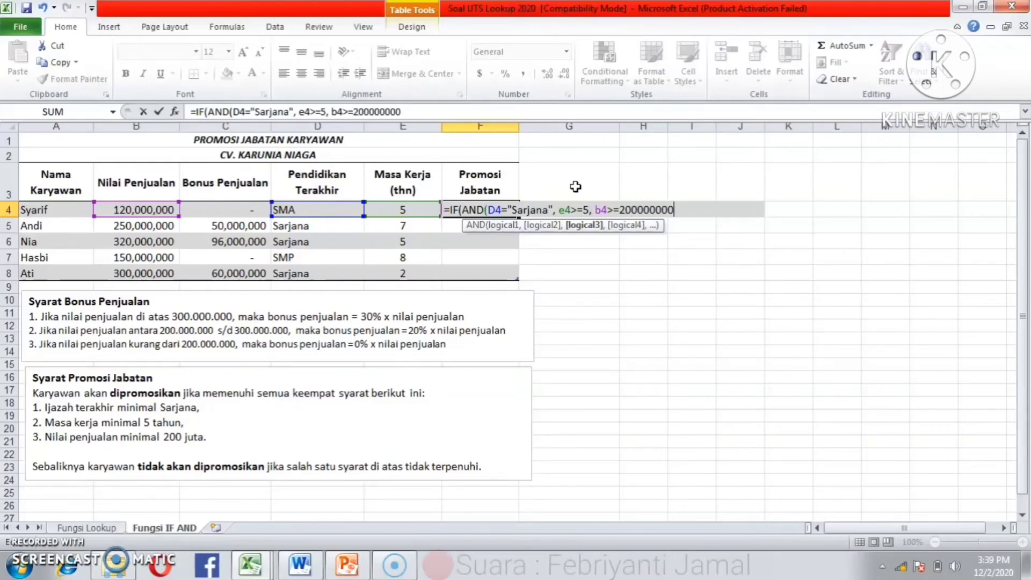
pyautogui.write(')')
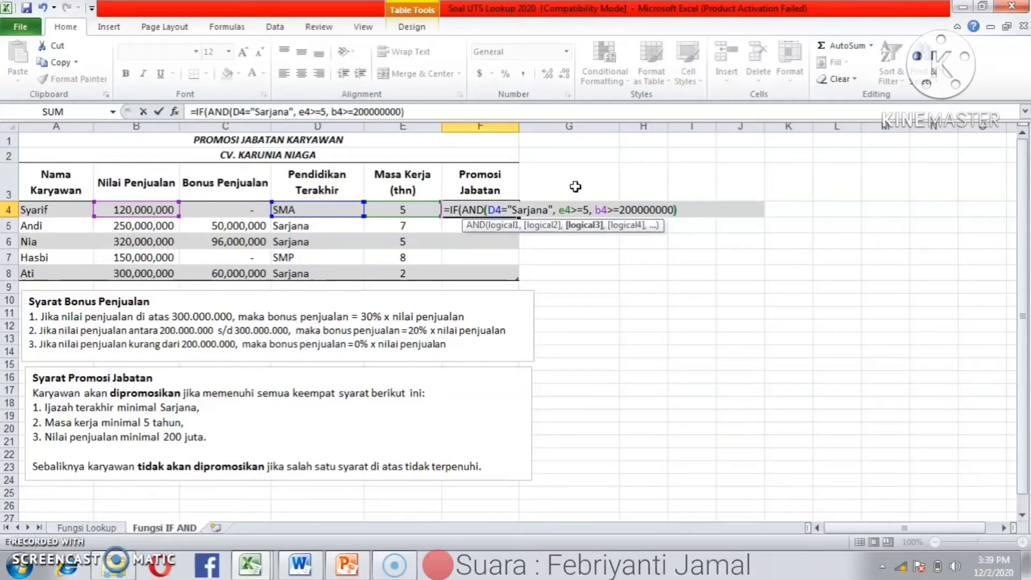
pyautogui.write(',')
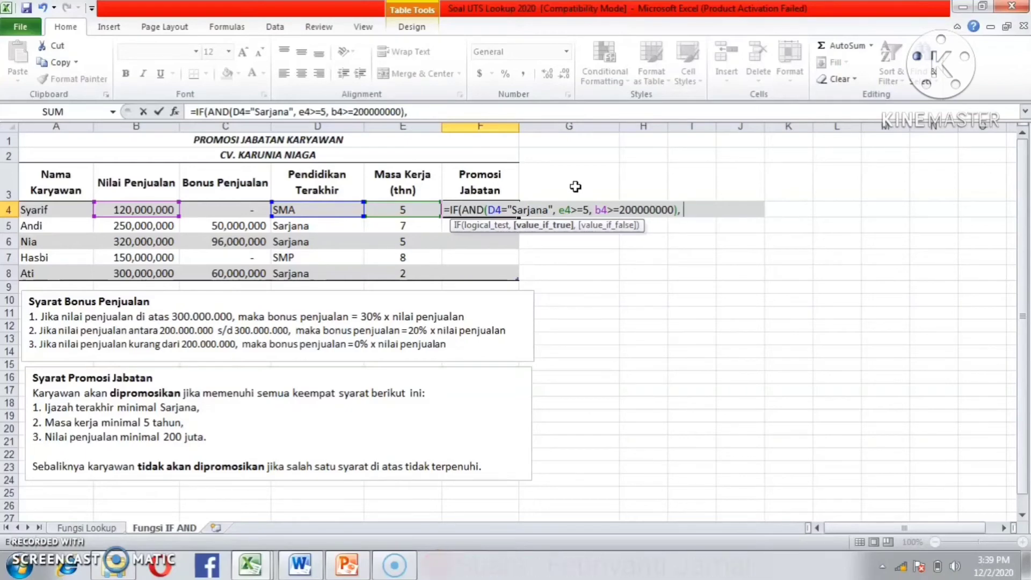
# - Complete the F4 formula with "ya" as the true result and "tidak" as the false result, and enter it
pyautogui.write(' "ya')
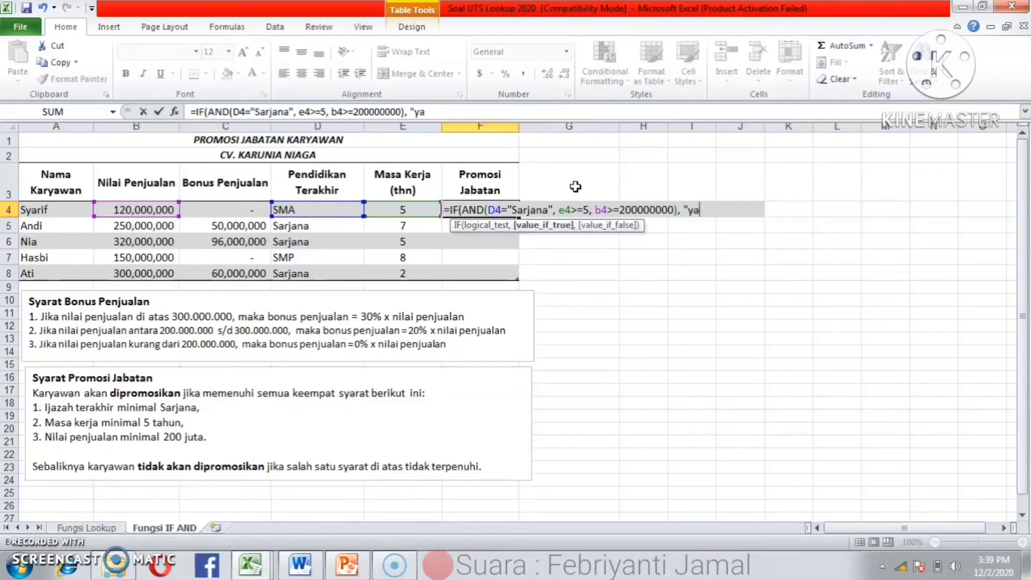
pyautogui.write('",')
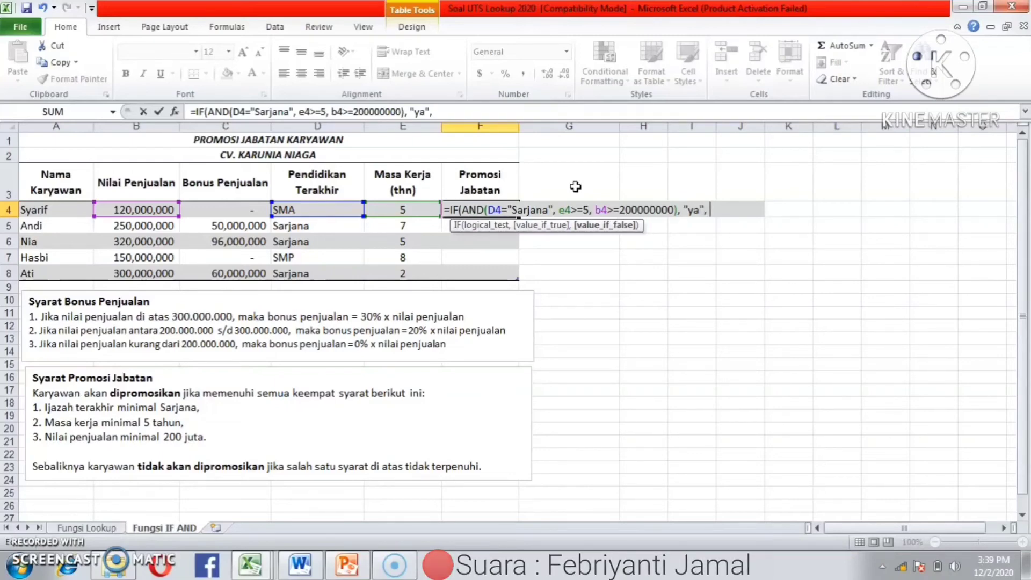
pyautogui.write(' "')
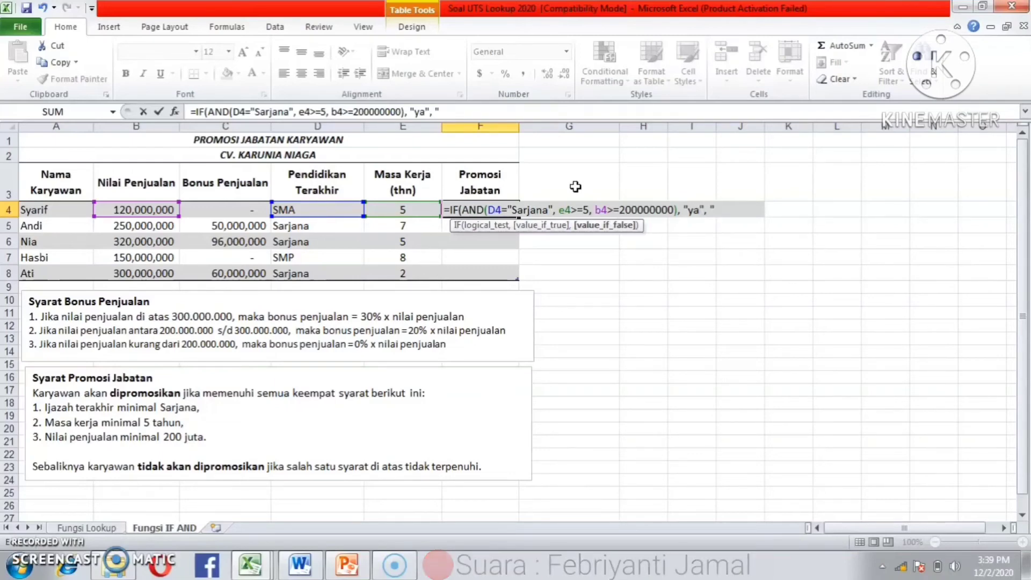
pyautogui.write('tidal')
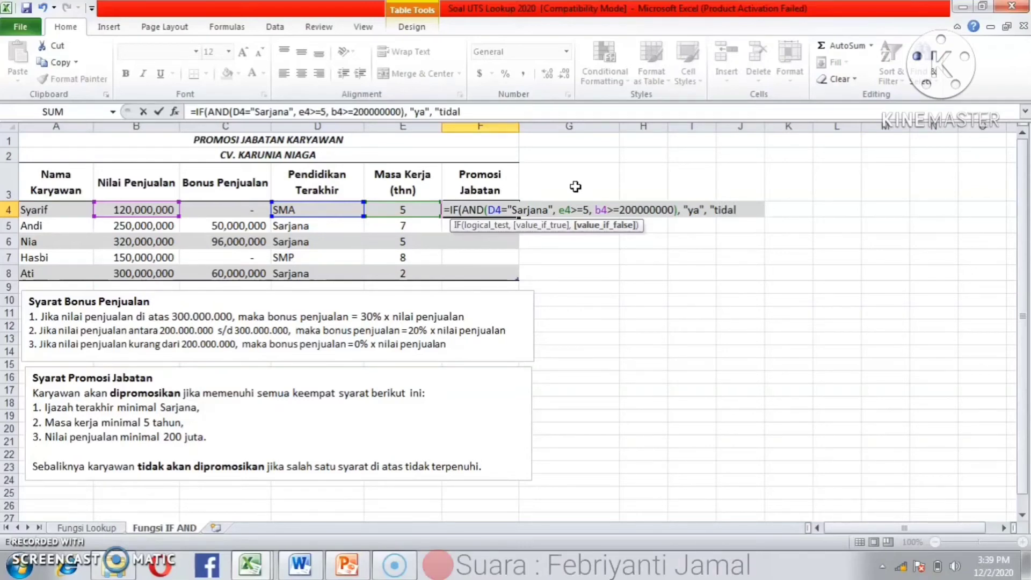
pyautogui.press('BackSpace')
pyautogui.write('k"')
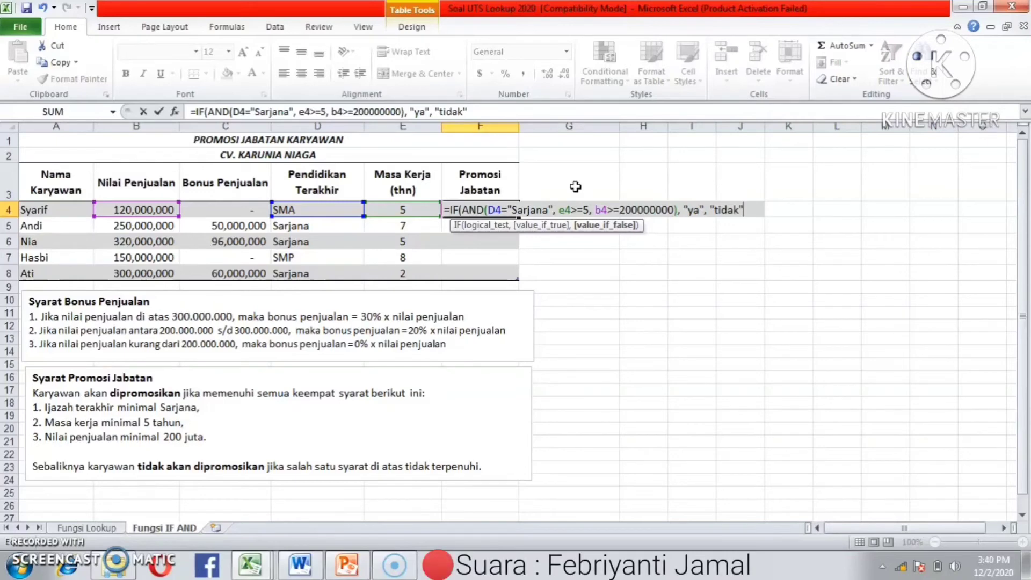
pyautogui.write(')')
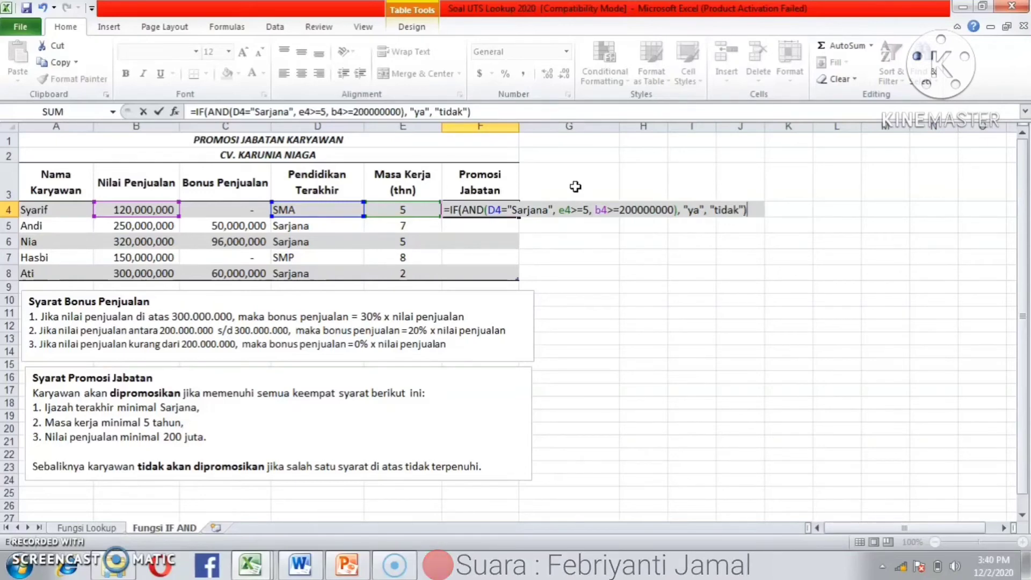
pyautogui.press('Return')
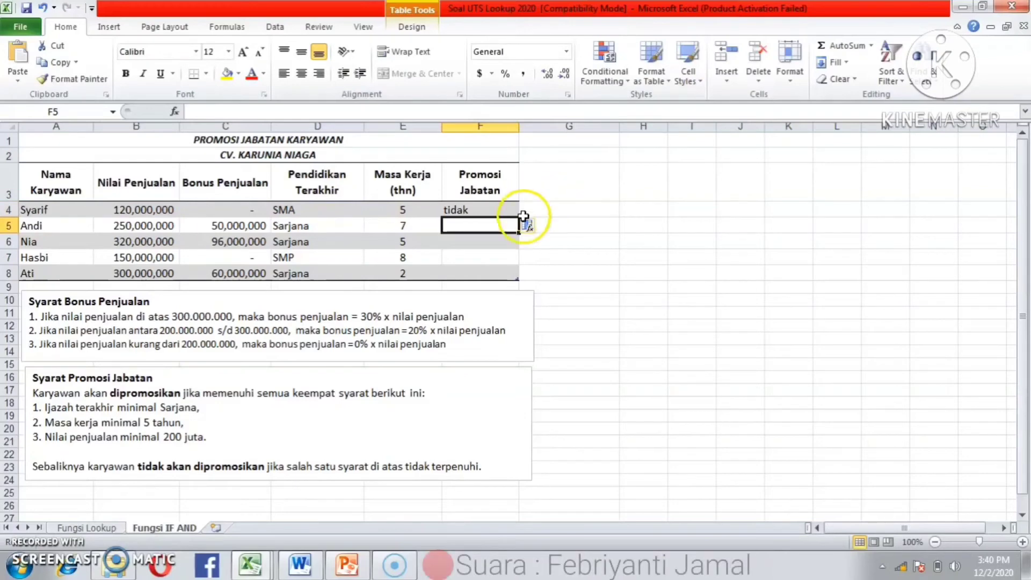
# - Begin an IF formula in F5 under Promosi Jabatan with an AND function as its logical test
pyautogui.click(460, 231)
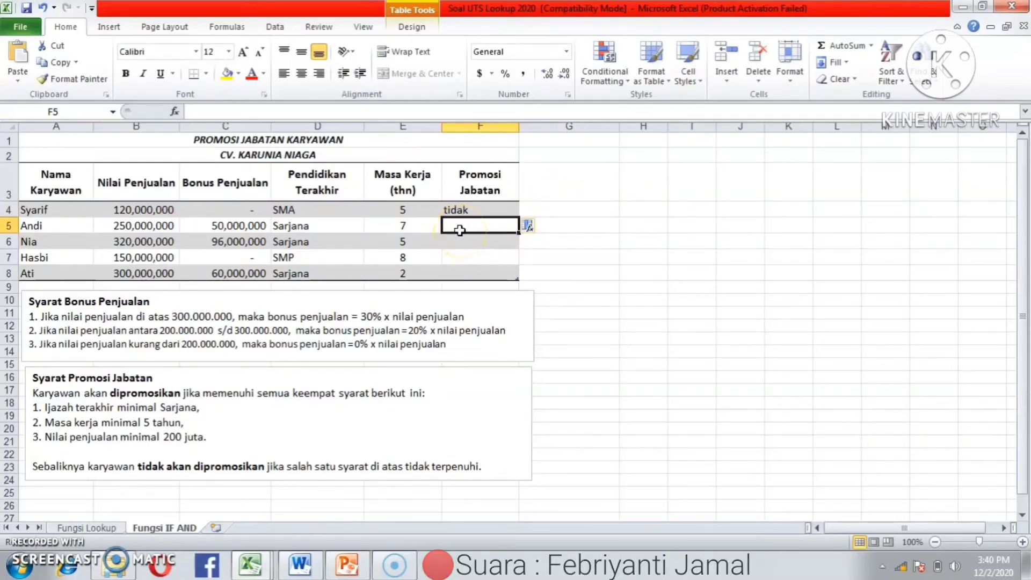
pyautogui.write('=')
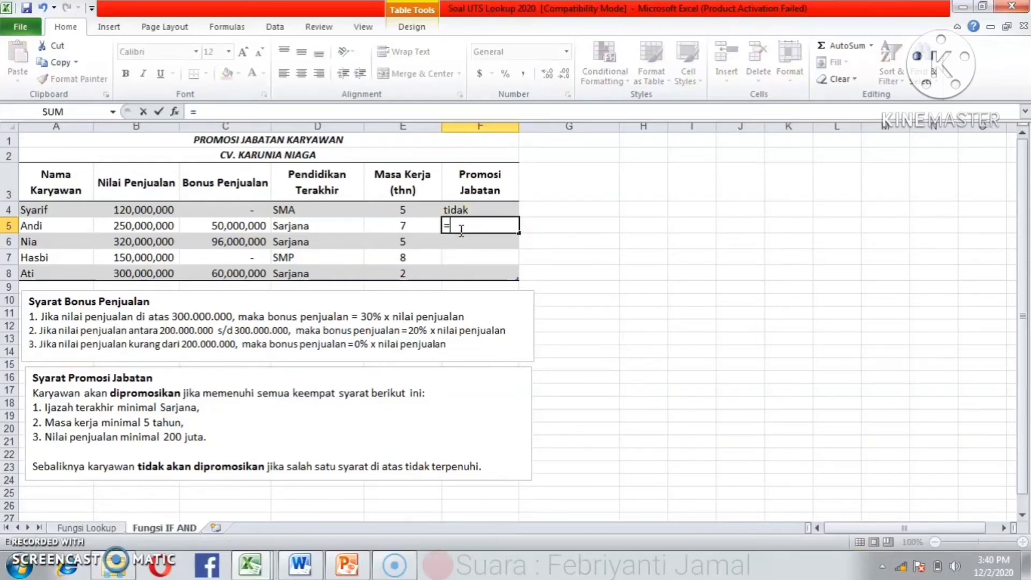
pyautogui.write('I')
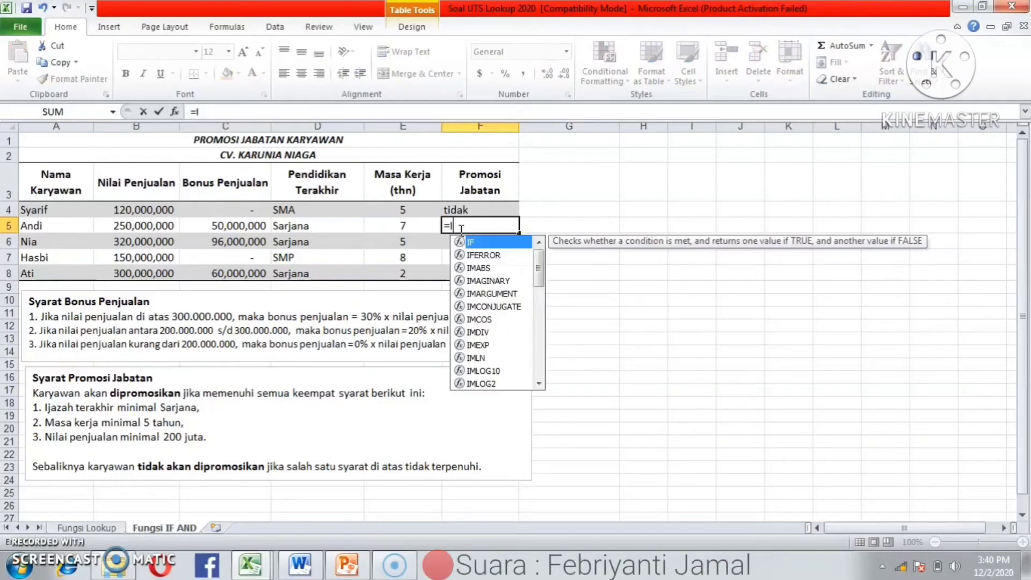
pyautogui.write('F(')
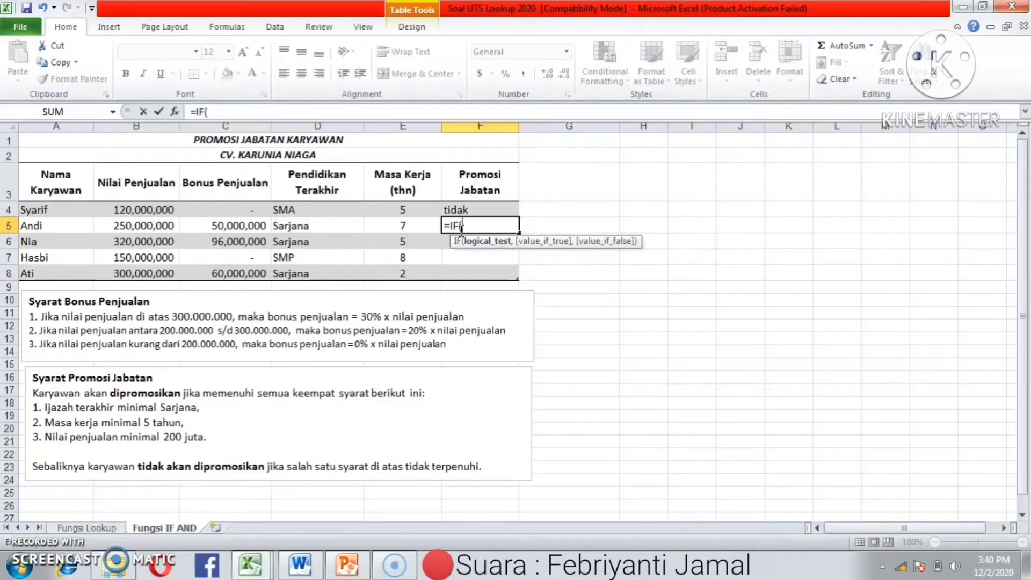
pyautogui.write('AND')
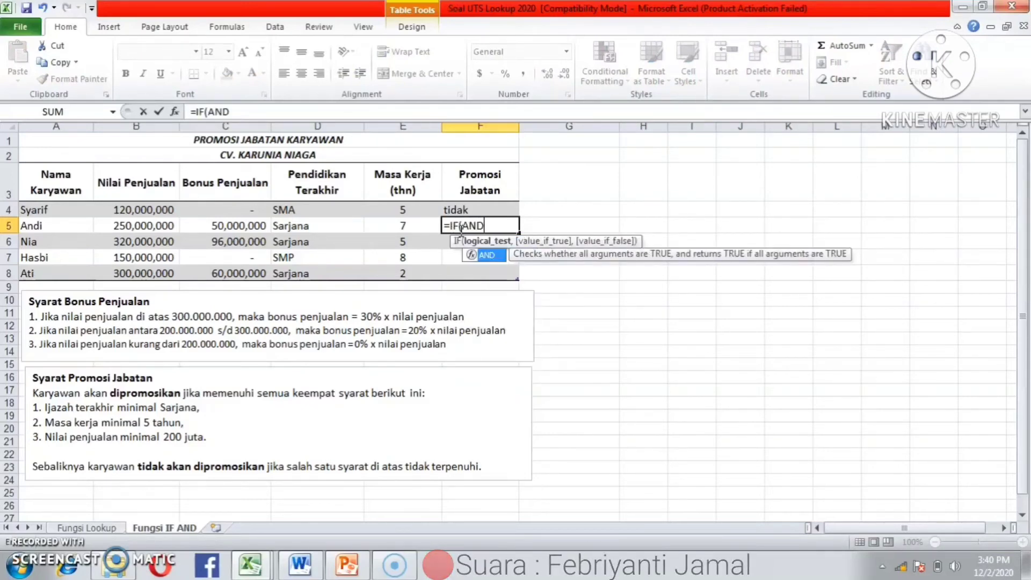
pyautogui.write('(')
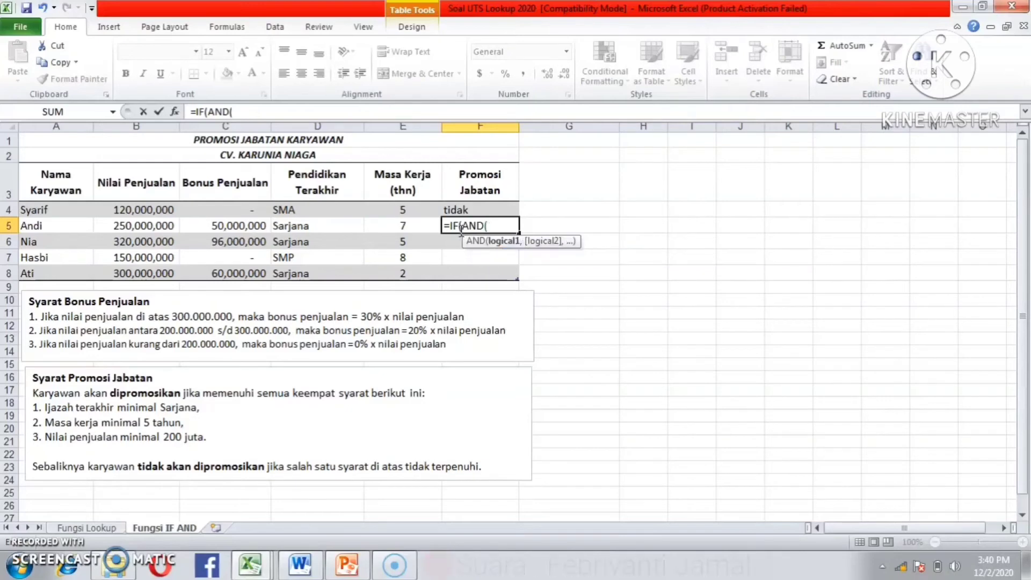
# - Set the first AND condition in the F5 formula to D5="Sarjana", followed by a comma
pyautogui.write('D5')
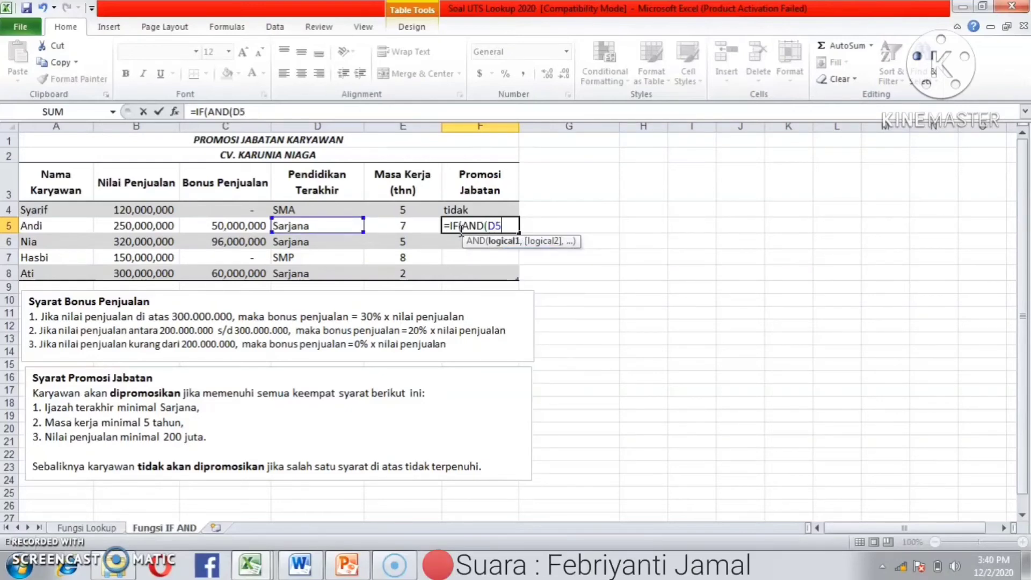
pyautogui.write('=')
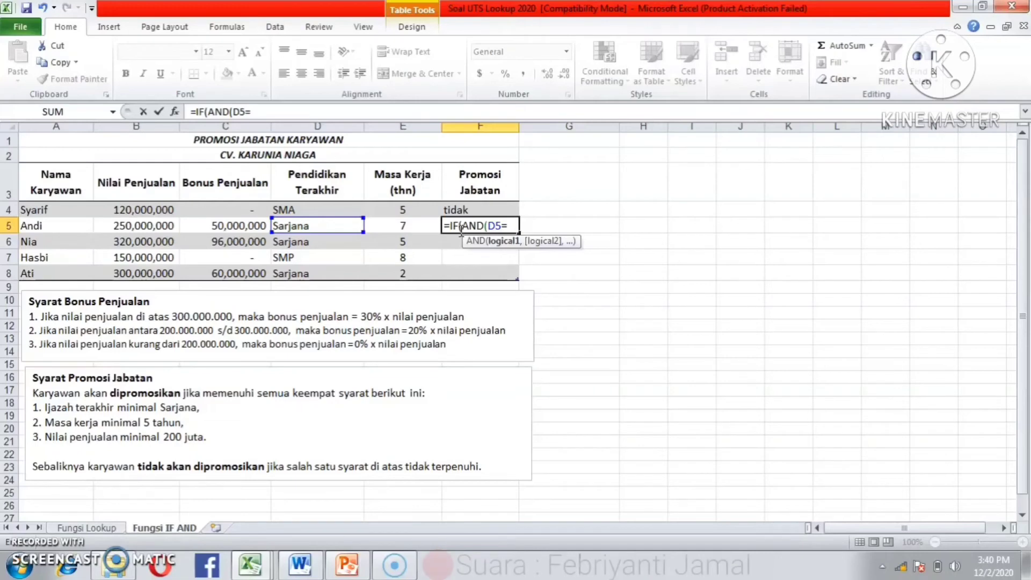
pyautogui.write('"')
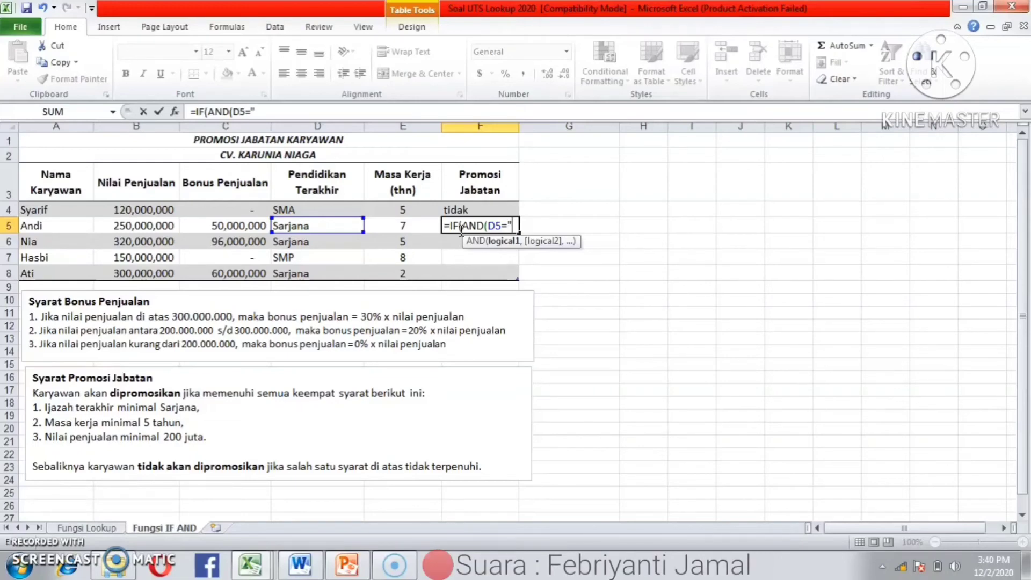
pyautogui.write('Sa')
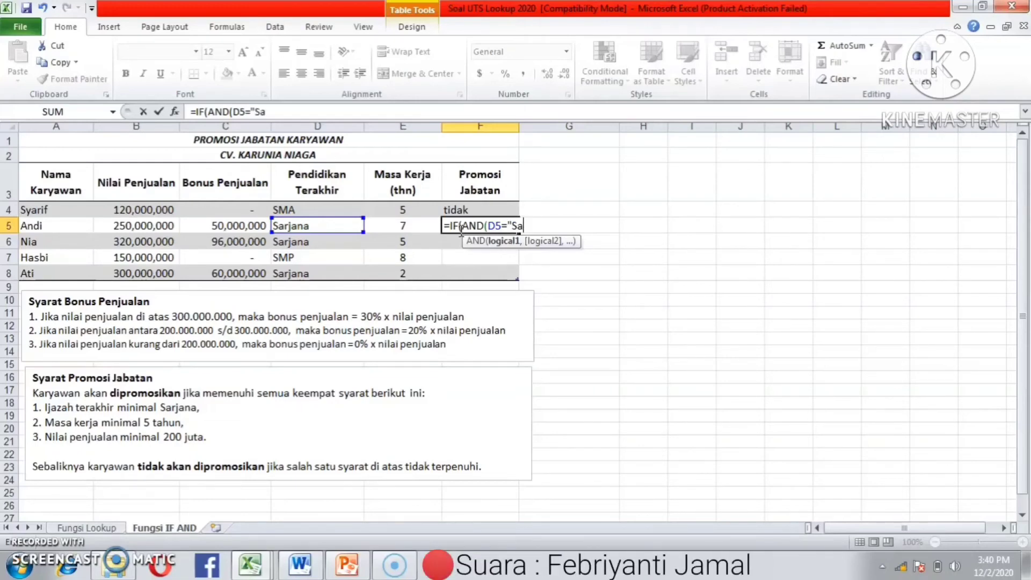
pyautogui.write('rjana')
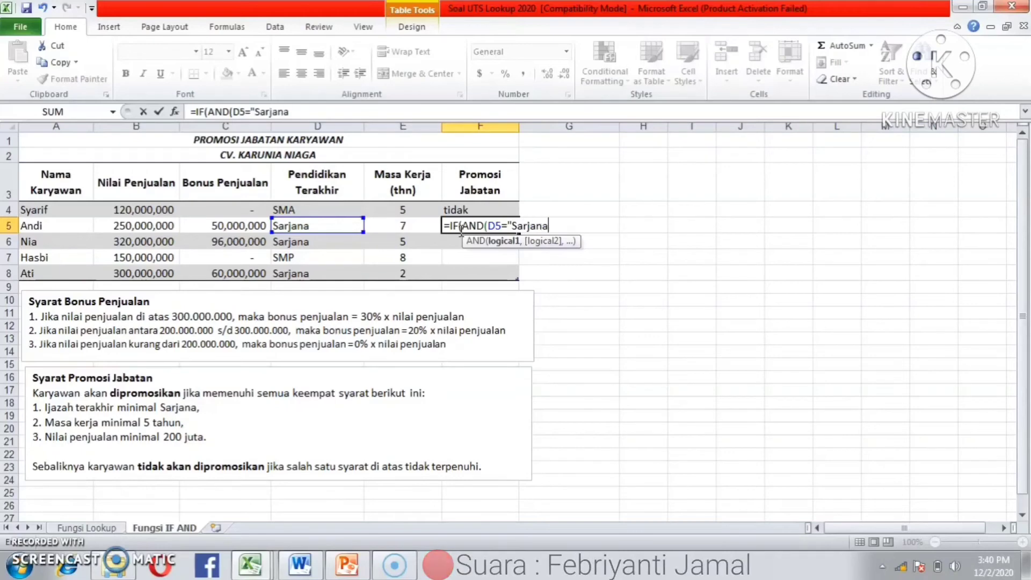
pyautogui.write('",')
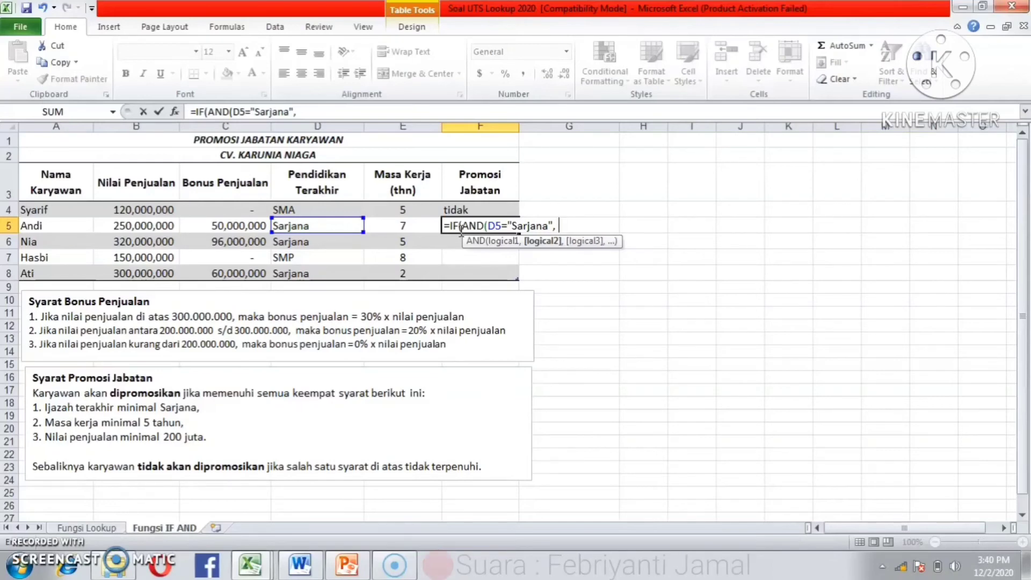
# - Add e5>=7 as the second AND condition in the F5 formula, followed by a comma
pyautogui.write('e5')
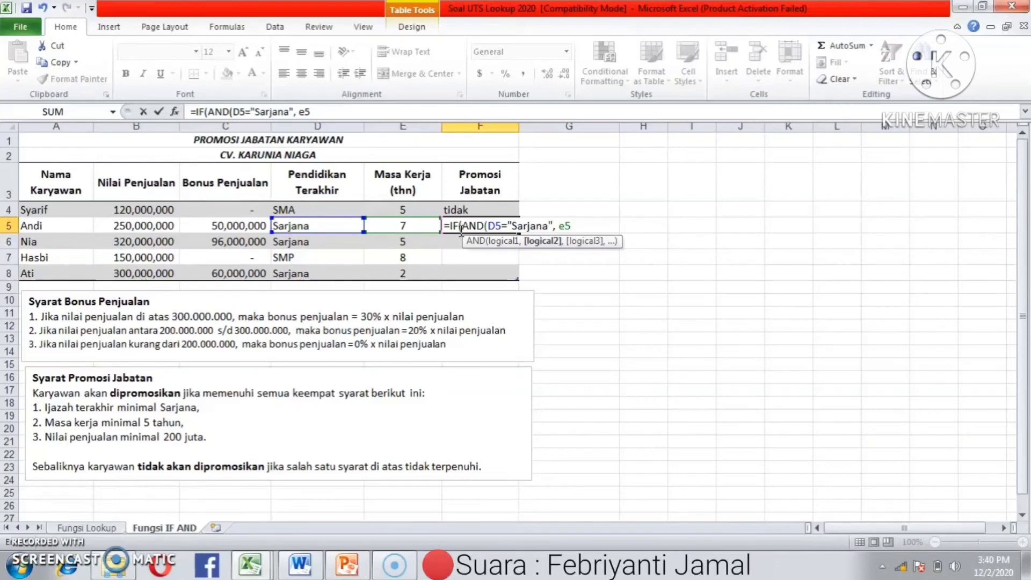
pyautogui.write('>')
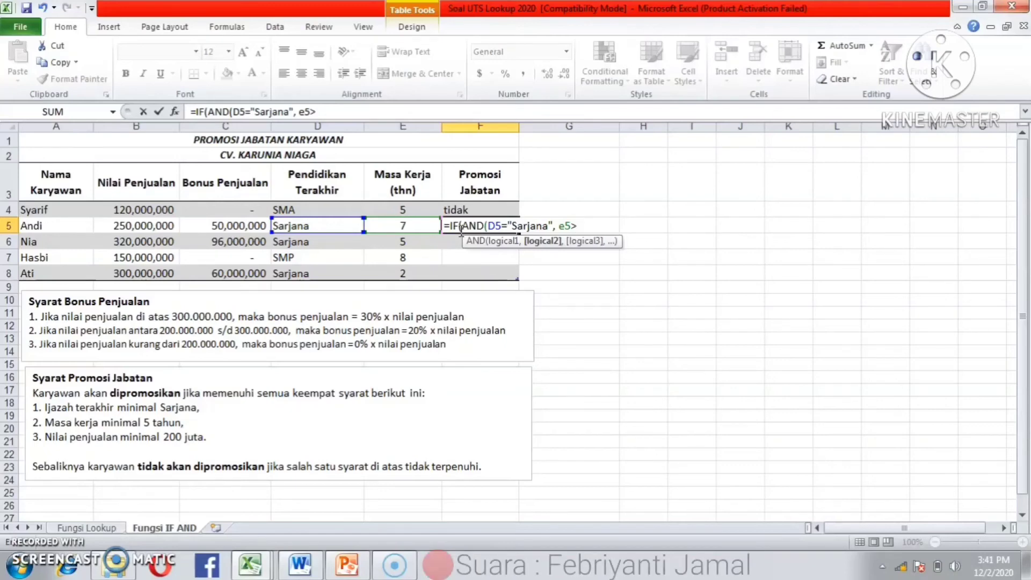
pyautogui.write('=')
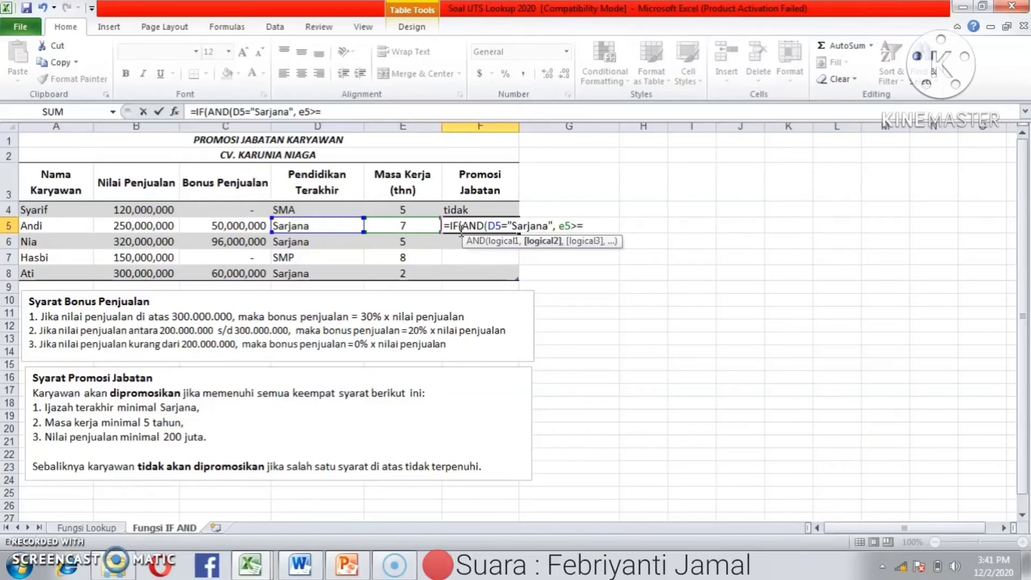
pyautogui.write('7')
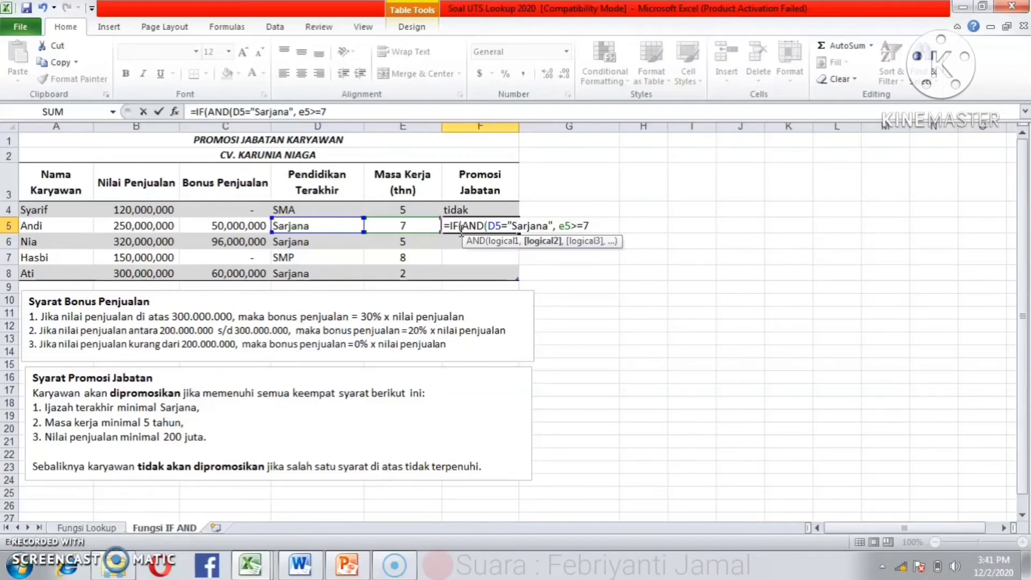
pyautogui.write(',')
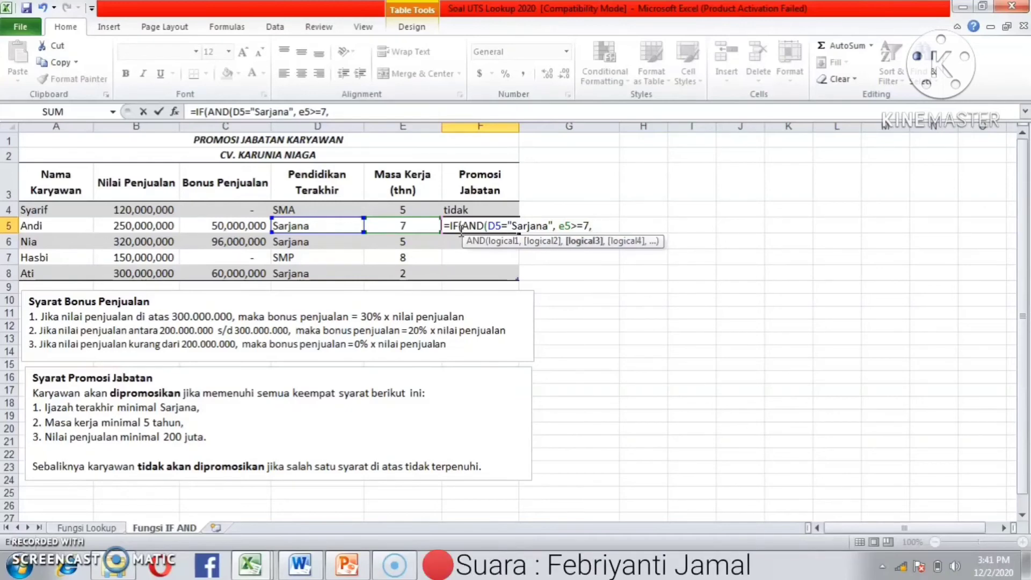
# - Add b5>=200000000 as the third AND condition in the F5 formula and close the AND function, followed by a comma
pyautogui.write(' b5')
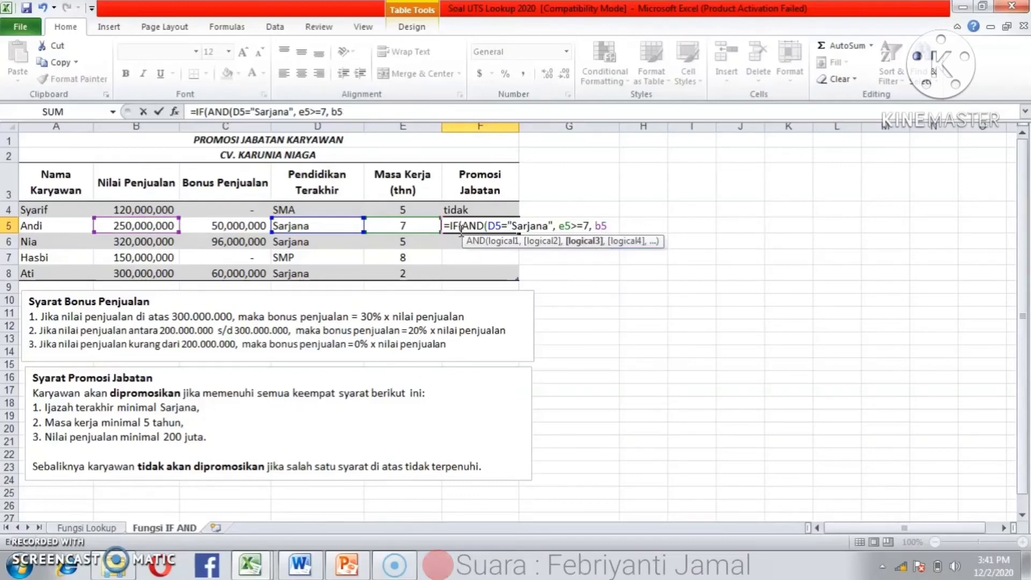
pyautogui.write('>=2000')
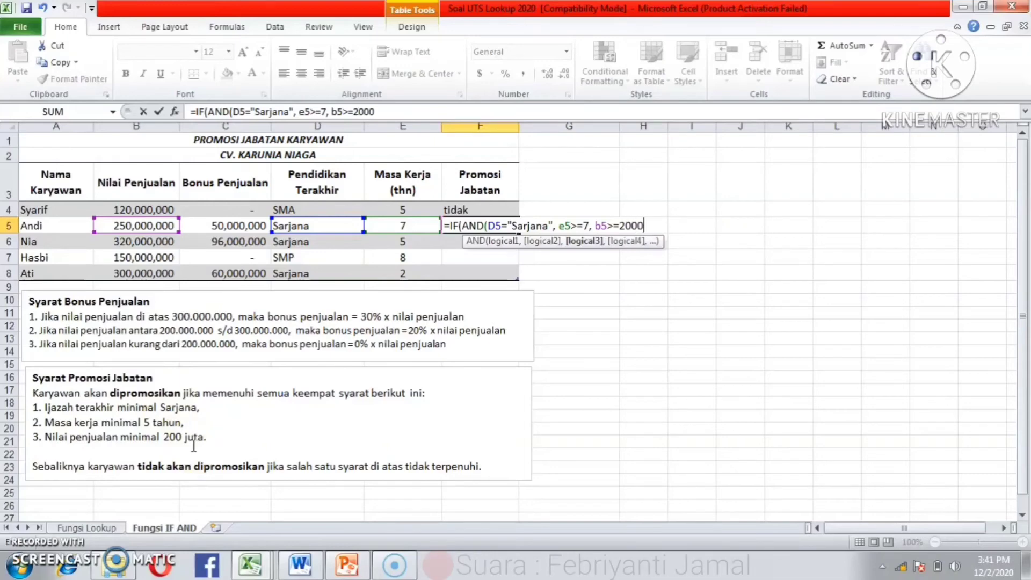
pyautogui.write('00000')
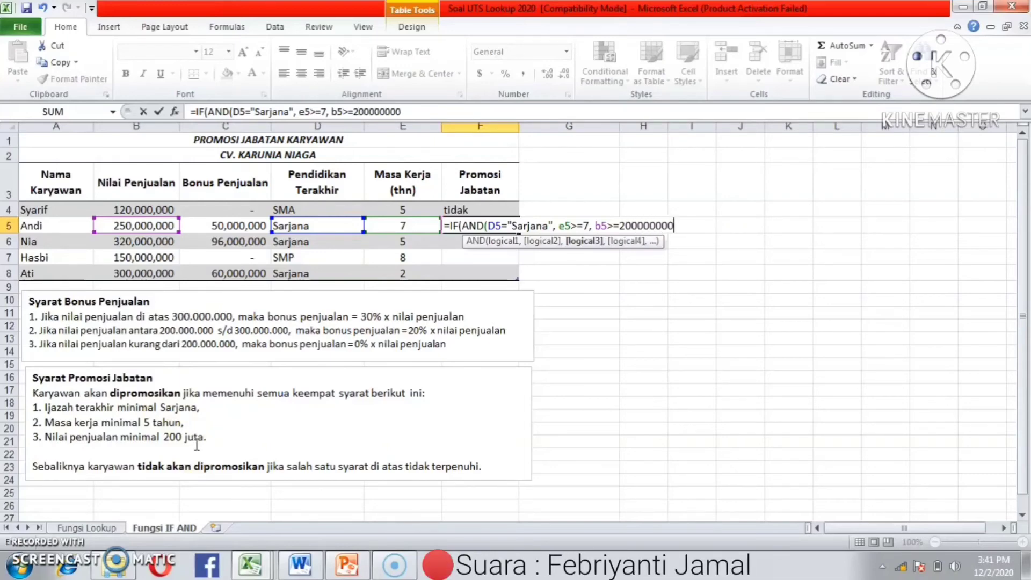
pyautogui.write('),')
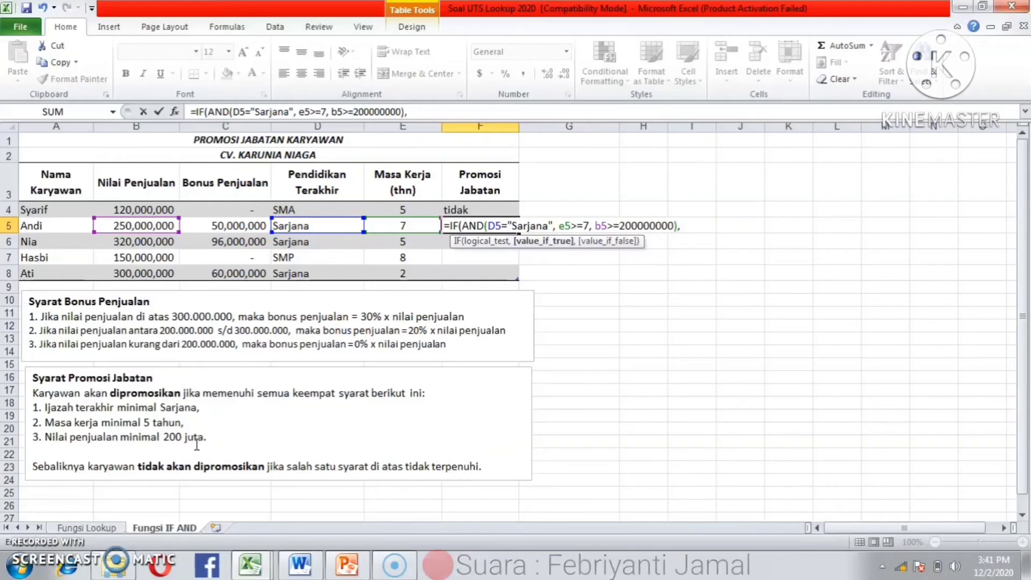
# - Finish the F5 formula with "ya" as the true result and "tidak" as the false result, and enter it
pyautogui.write('"')
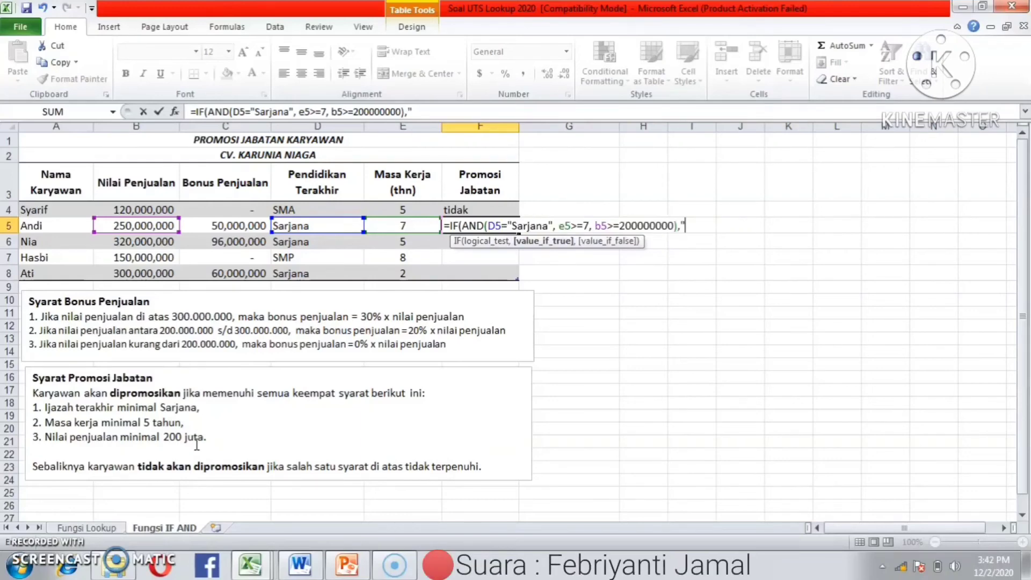
pyautogui.write('ya"')
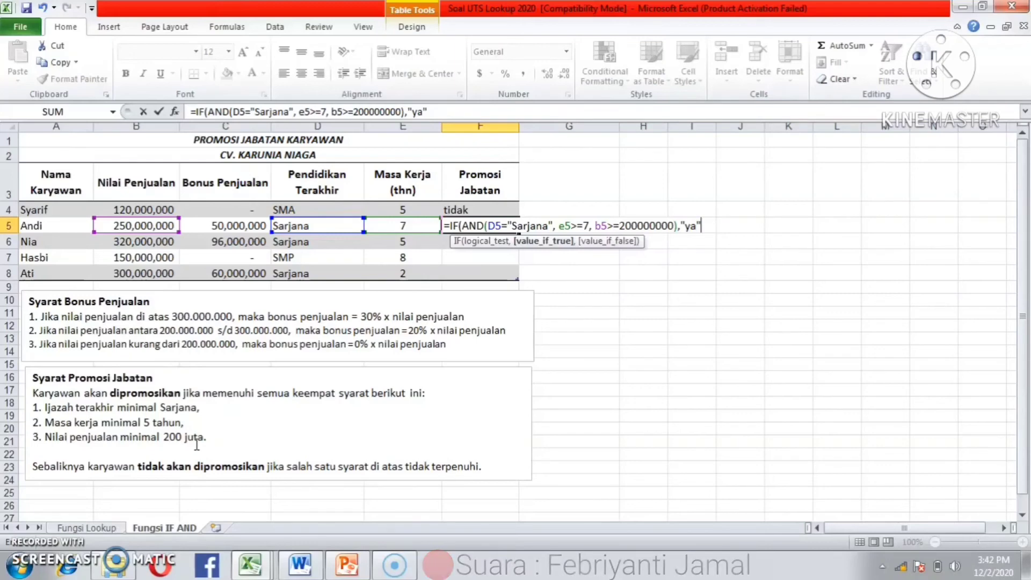
pyautogui.write(', ')
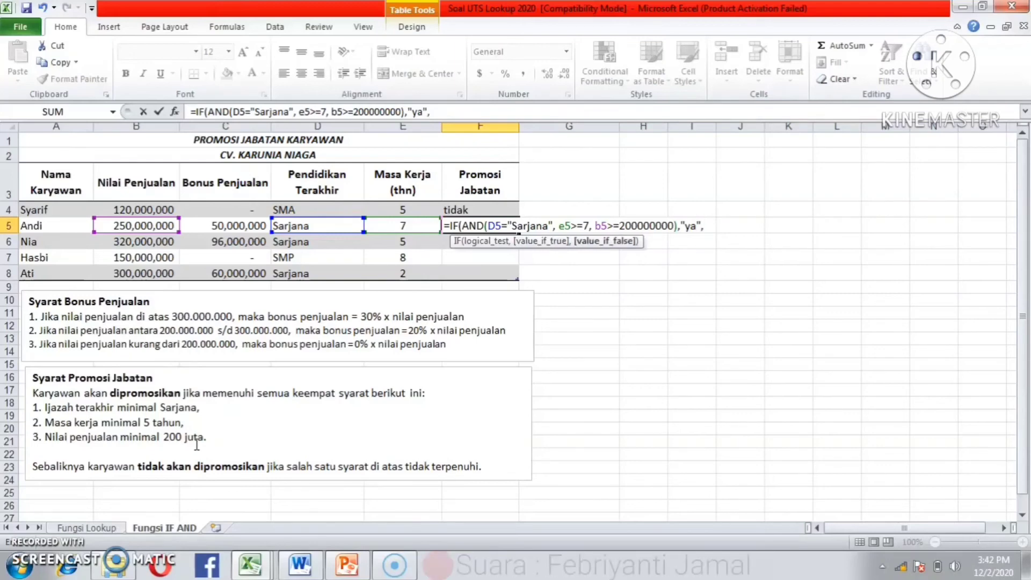
pyautogui.write('"tidak')
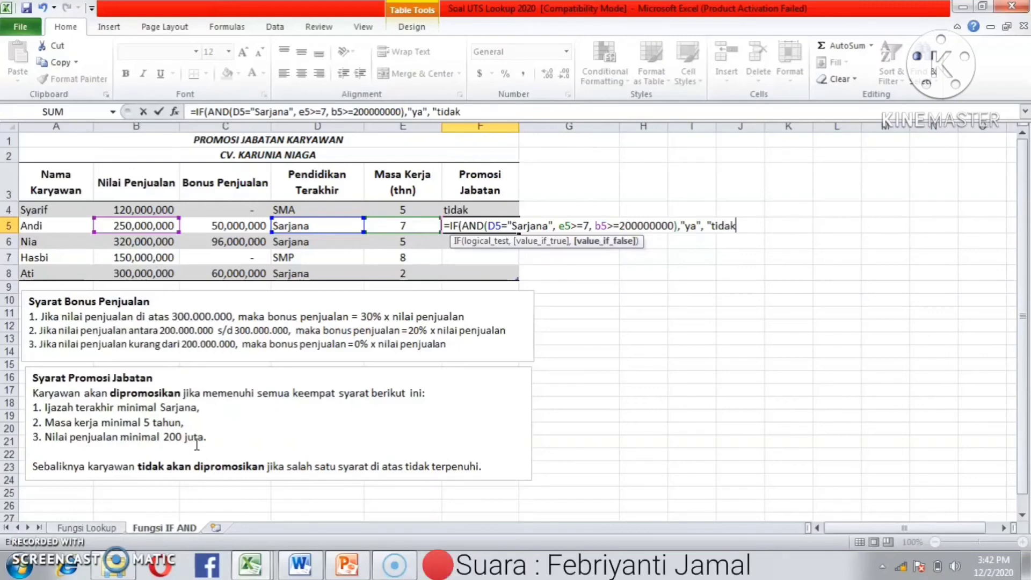
pyautogui.write('"')
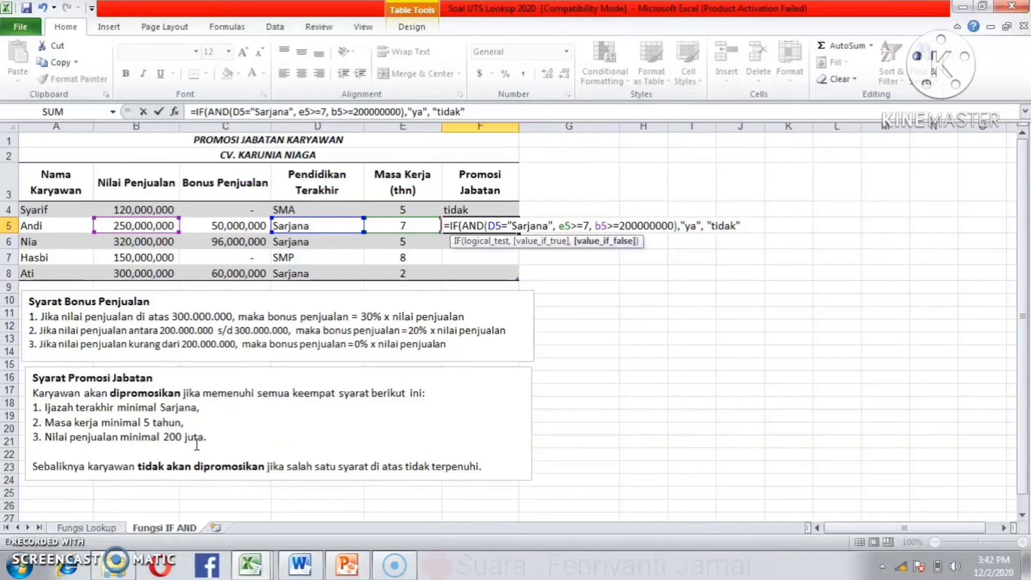
pyautogui.write(')')
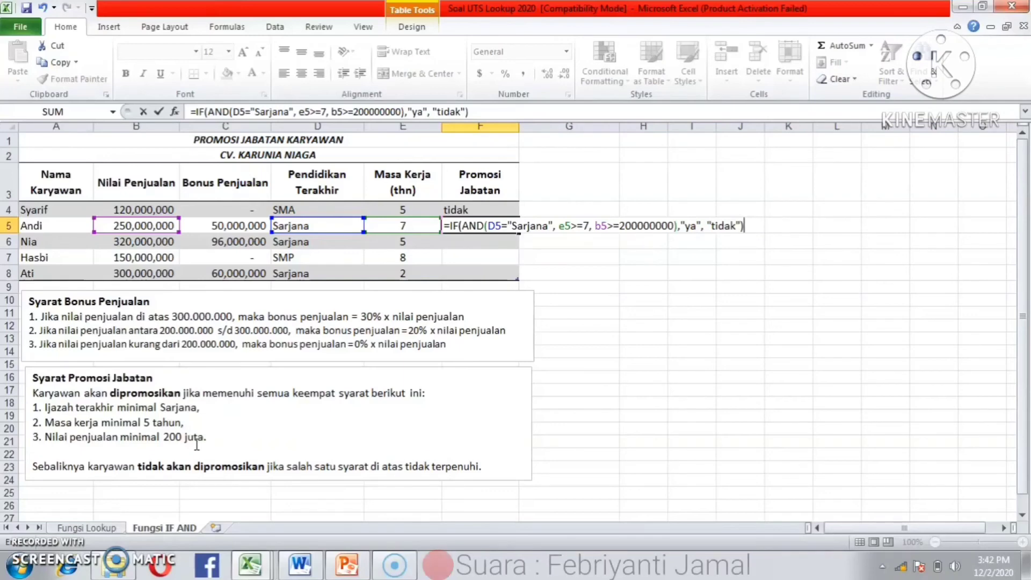
pyautogui.press('Return')
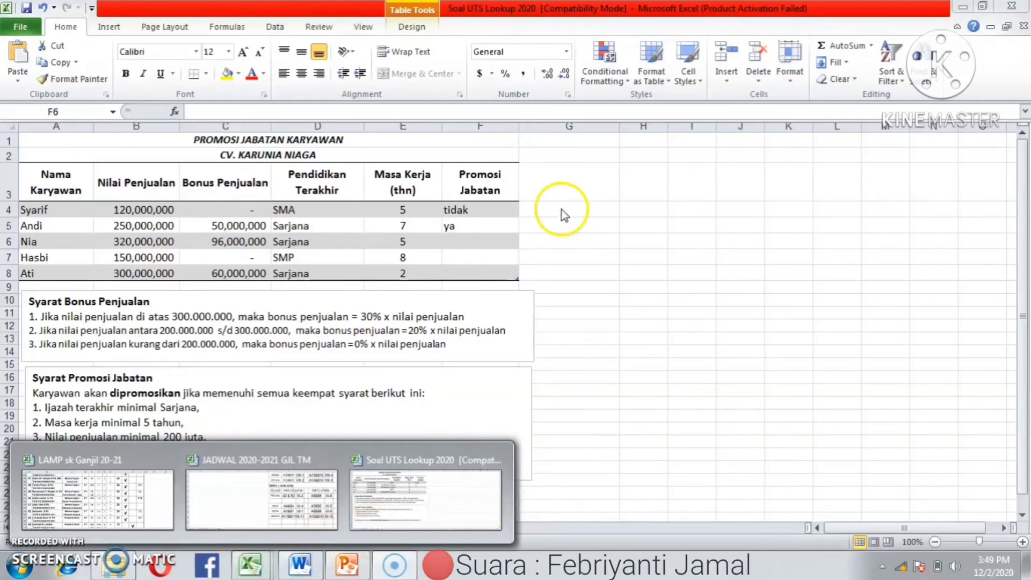
# - Begin an IF formula in F6 under Promosi Jabatan with an AND function as its logical test
pyautogui.click(473, 236)
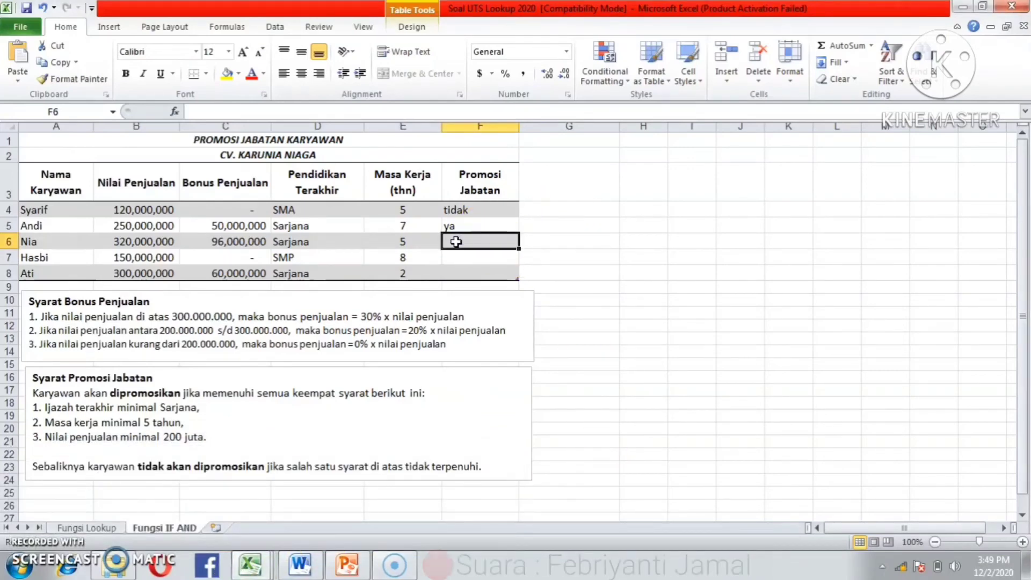
pyautogui.write('=')
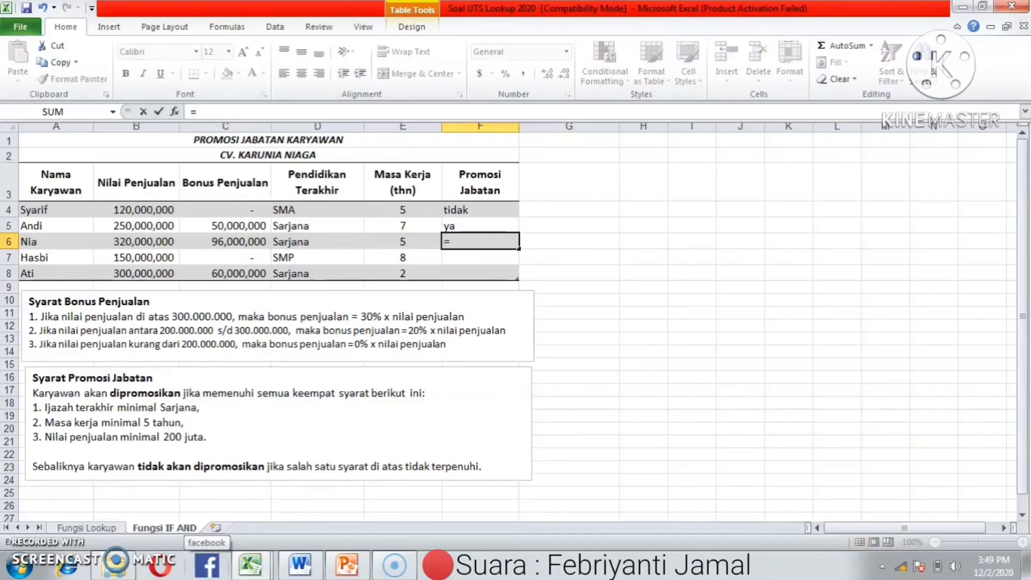
pyautogui.write('if')
pyautogui.press('BackSpace')
pyautogui.press('BackSpace')
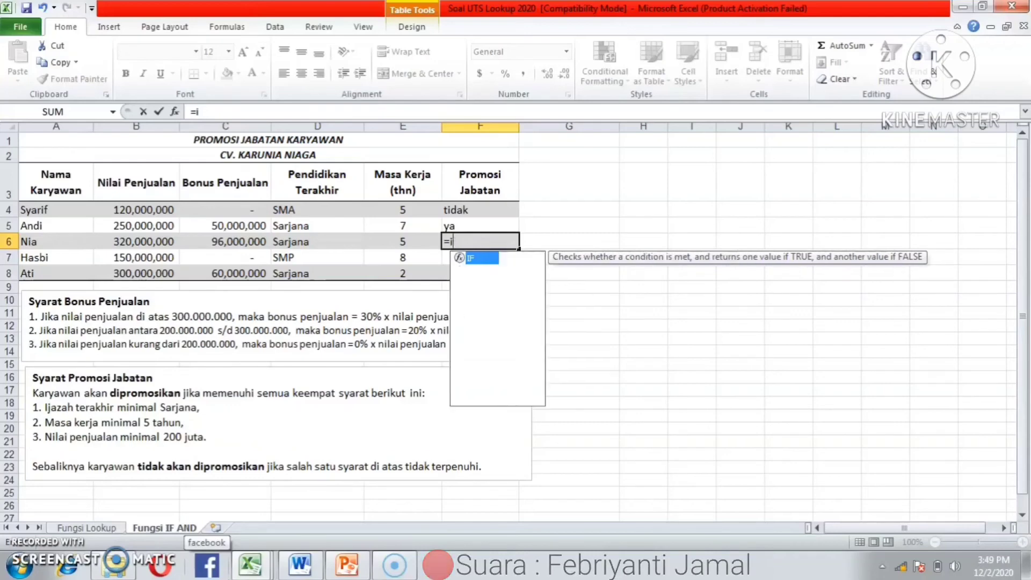
pyautogui.write('I')
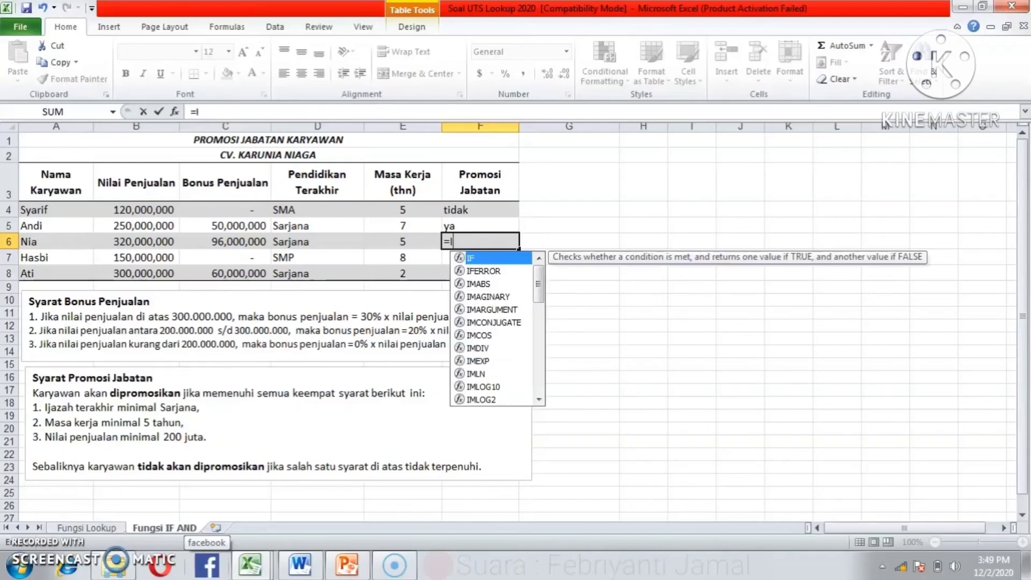
pyautogui.write('F(')
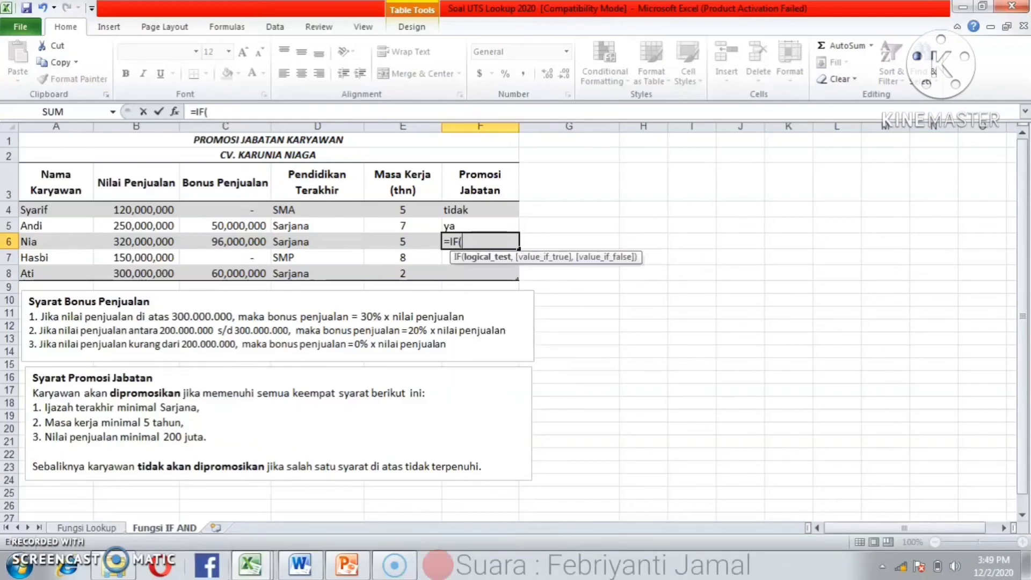
pyautogui.write('AND')
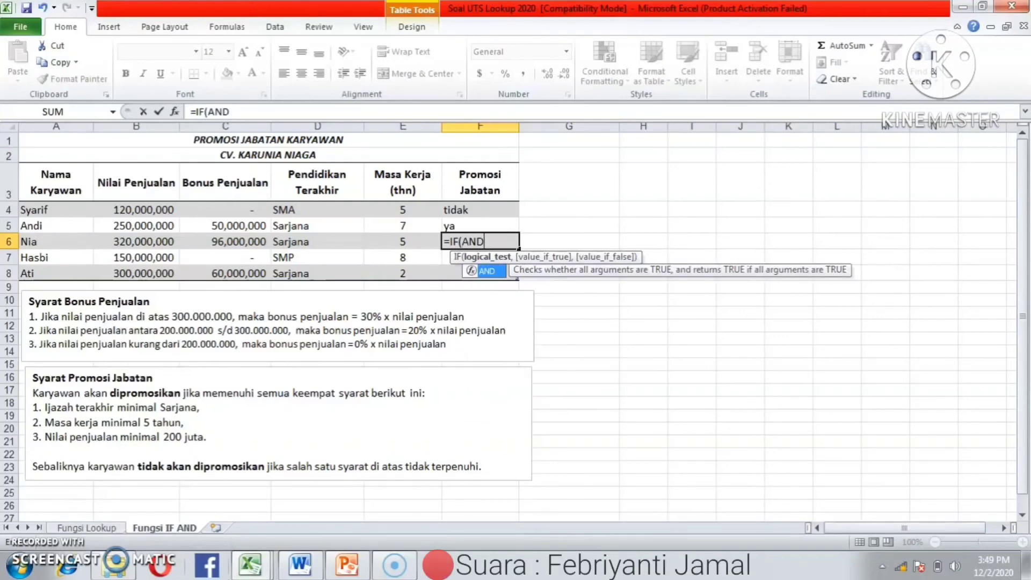
pyautogui.write('(')
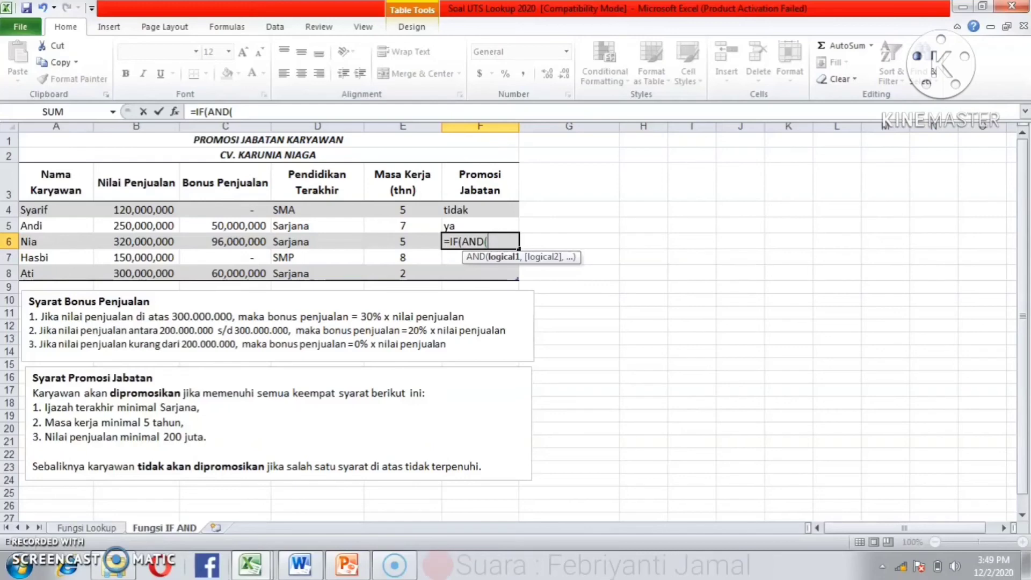
# - Set the first AND condition in the F6 formula to D6="Sarjana", followed by a comma
pyautogui.write('D')
pyautogui.press('BackSpace')
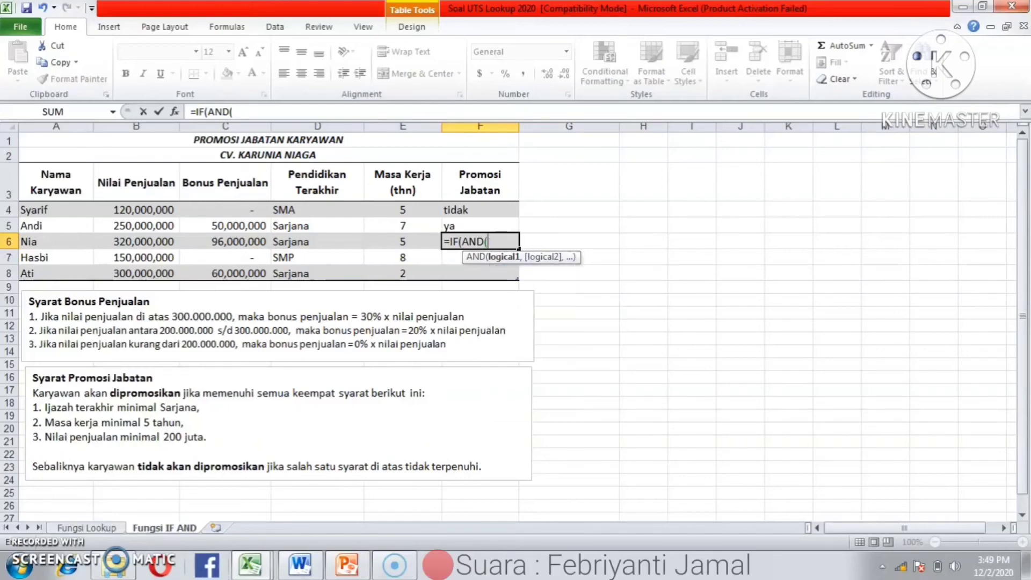
pyautogui.write('D')
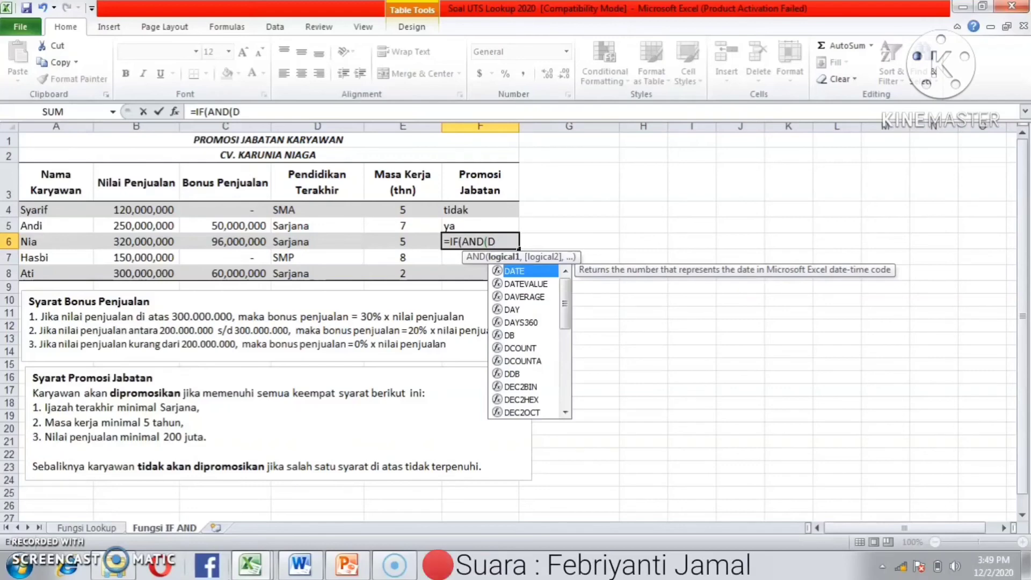
pyautogui.write('6')
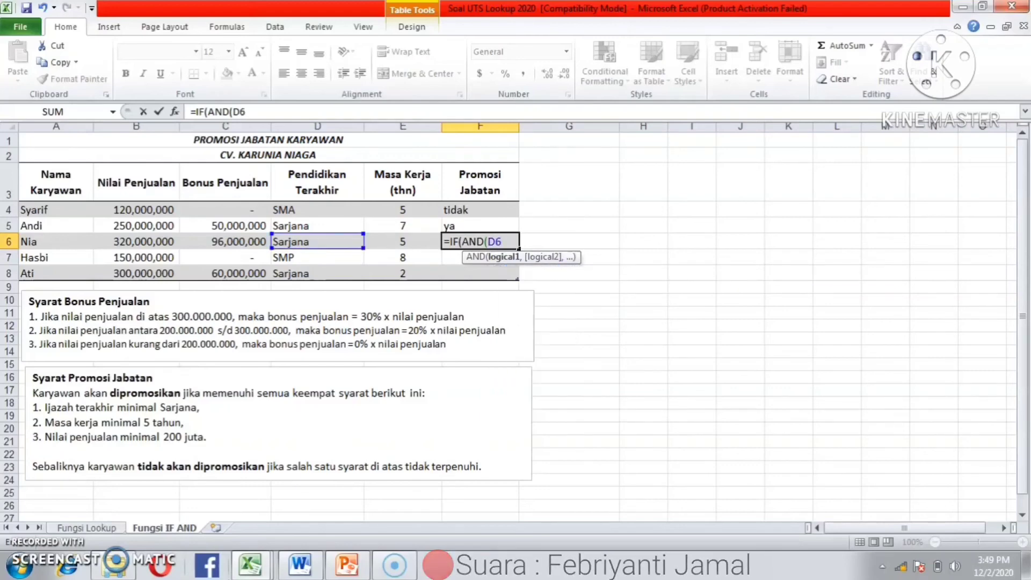
pyautogui.write('="')
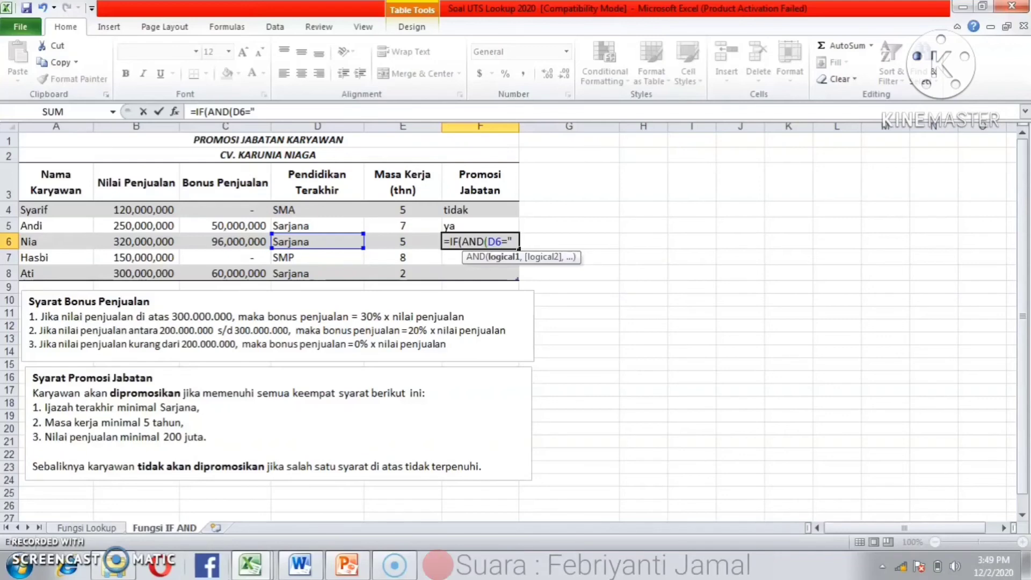
pyautogui.write('Sarjana')
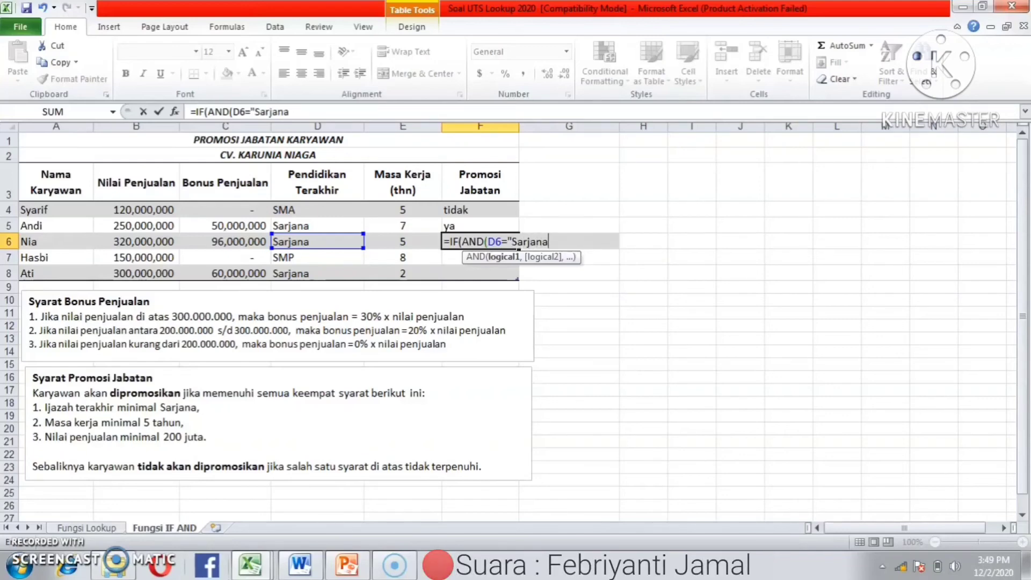
pyautogui.write('"')
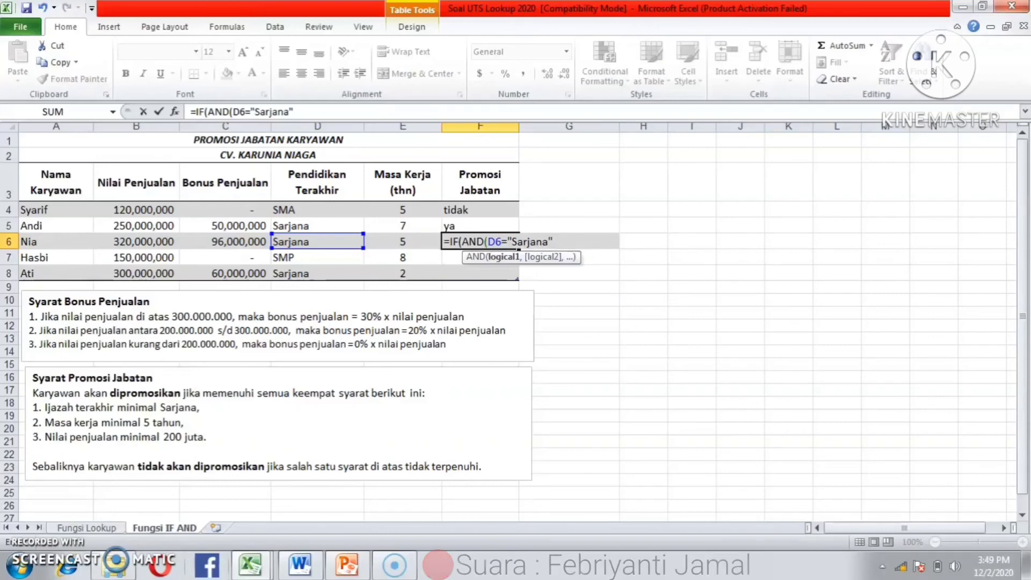
pyautogui.write(',')
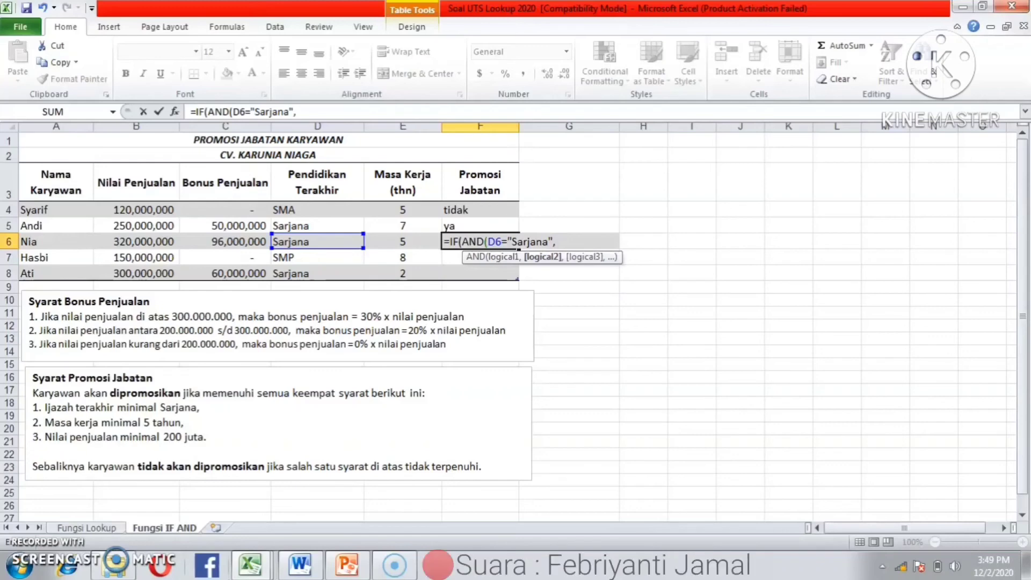
# - Add e6>=5 as the second AND condition in the F6 formula, followed by a comma
pyautogui.write(' e6')
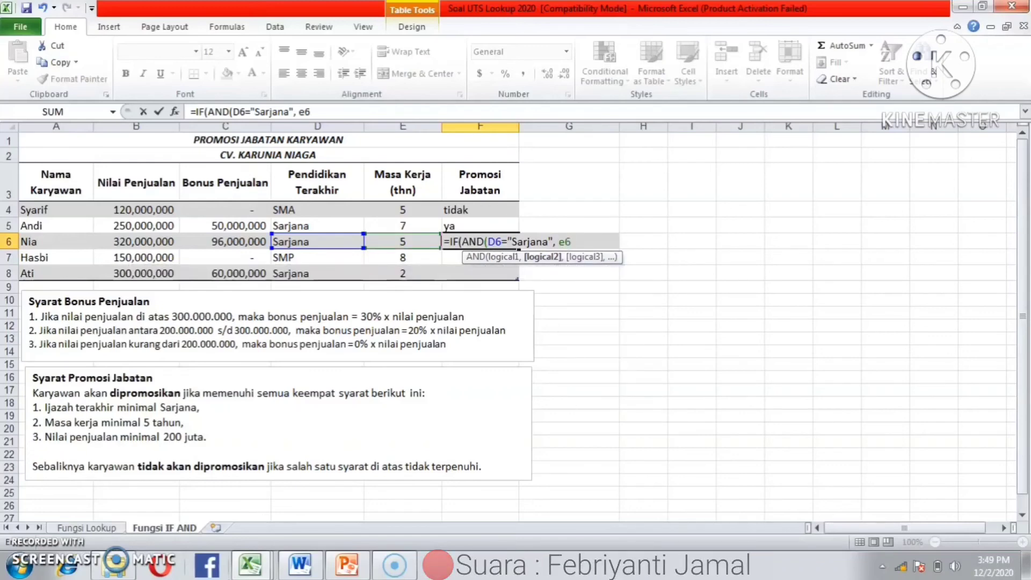
pyautogui.write('>=')
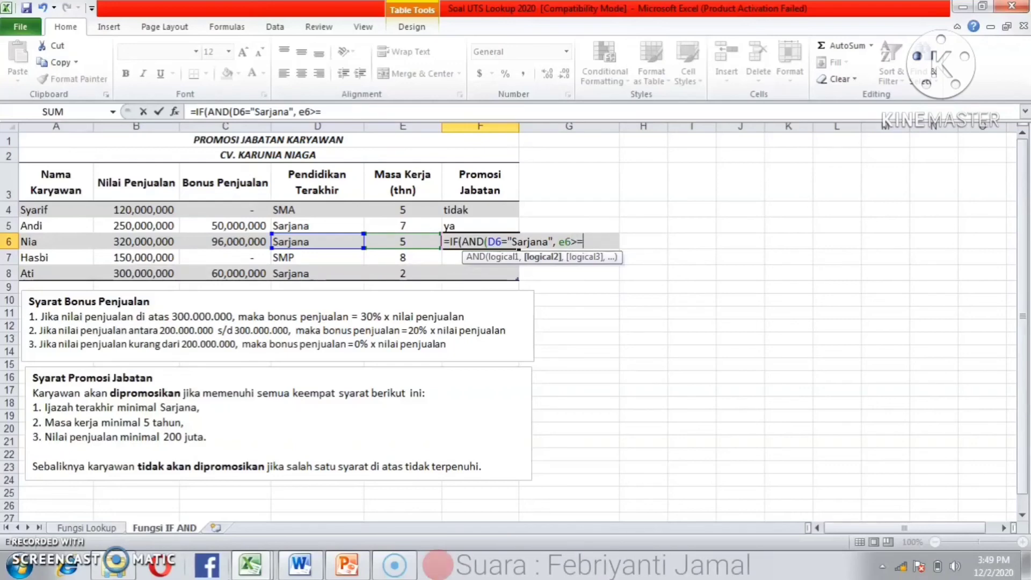
pyautogui.write('5')
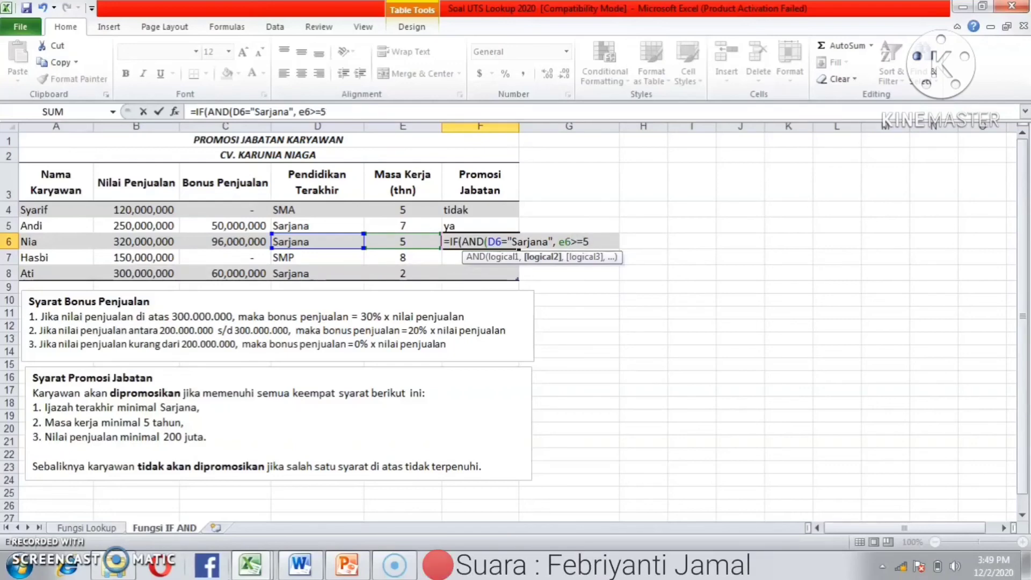
pyautogui.write(',')
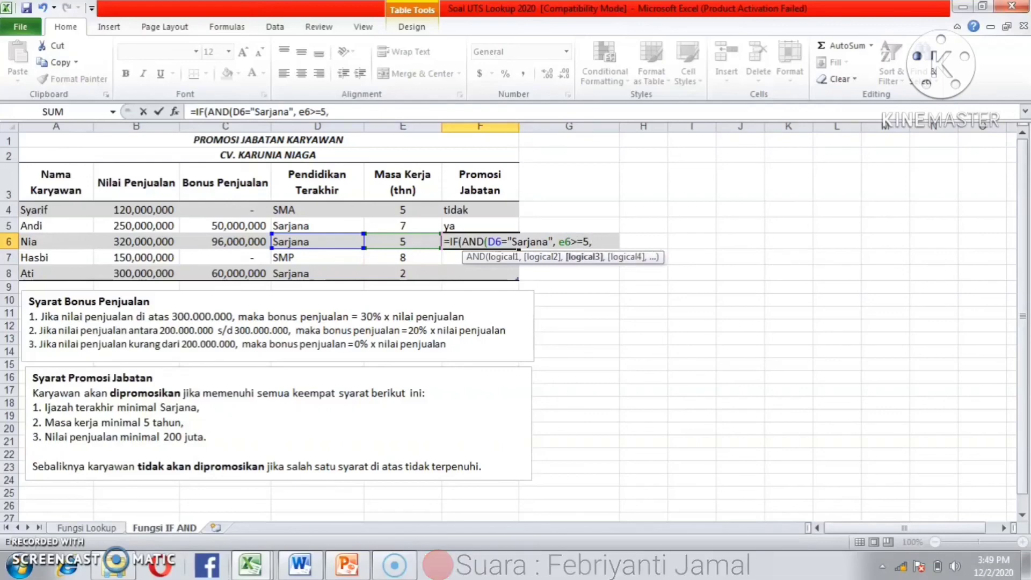
# - Add b6>=200000000 as the third AND condition in the F6 formula and close the AND function, followed by a comma
pyautogui.write(' b6')
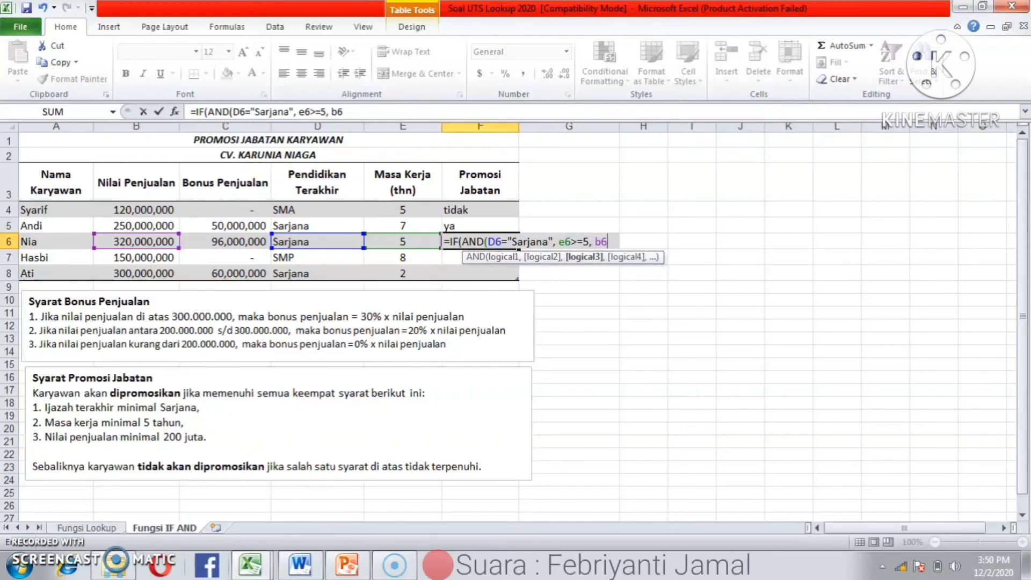
pyautogui.write('>')
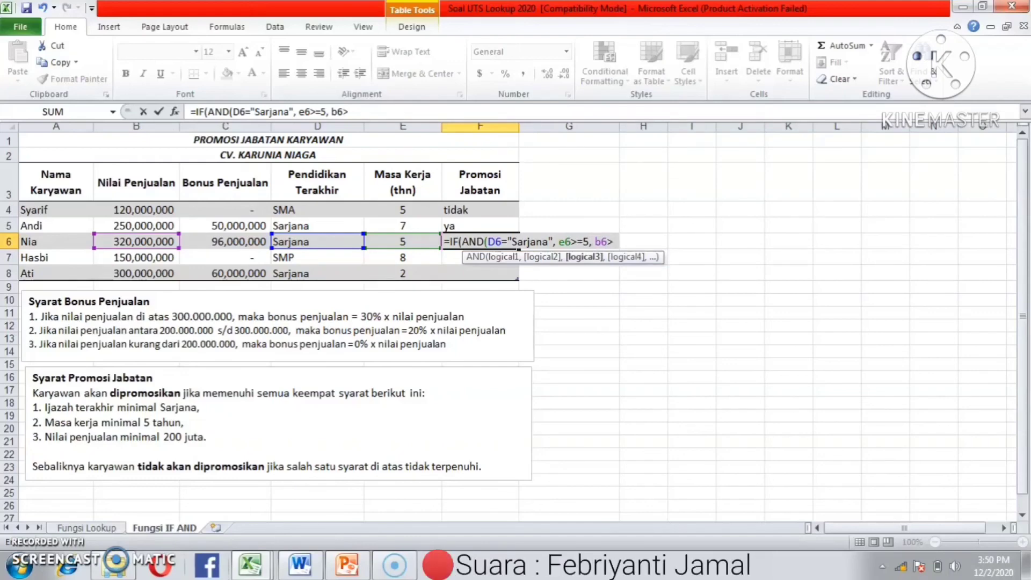
pyautogui.write('=')
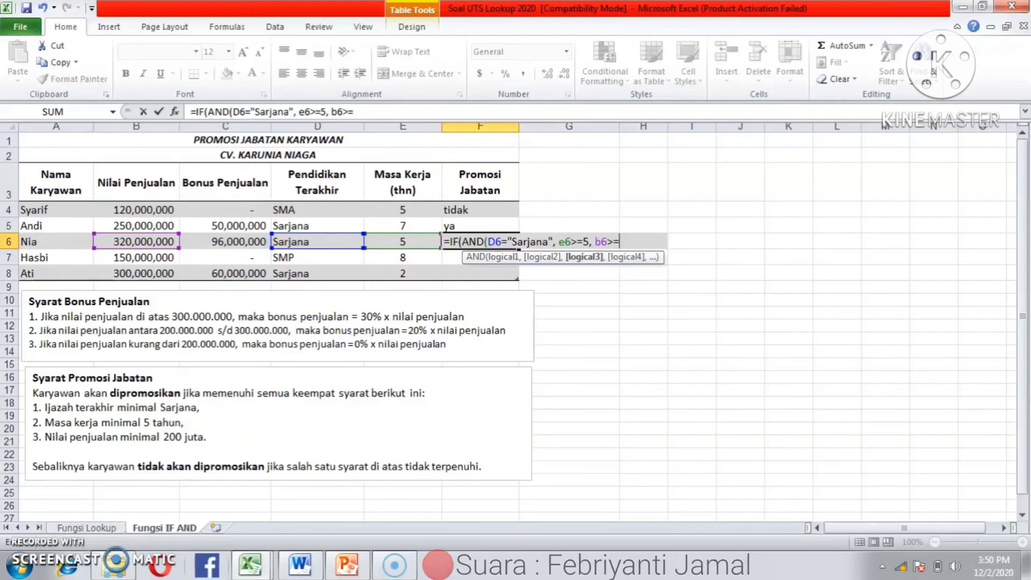
pyautogui.write('200')
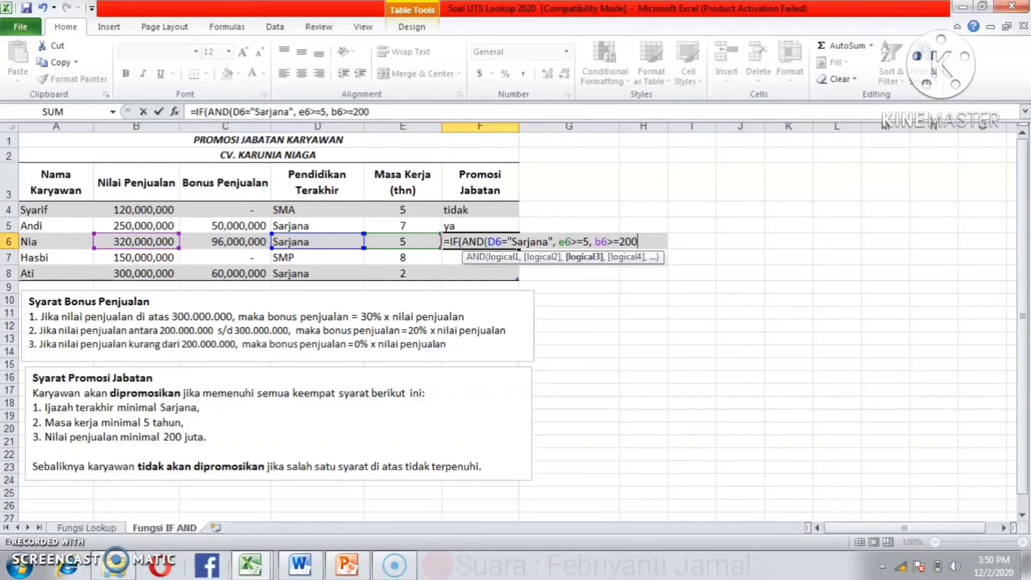
pyautogui.write('00000')
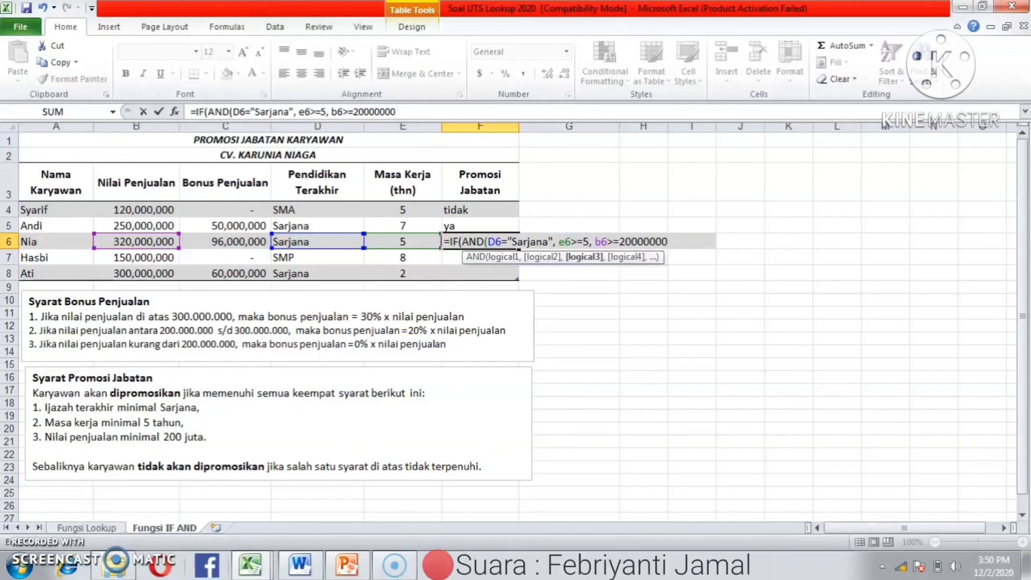
pyautogui.write('0)')
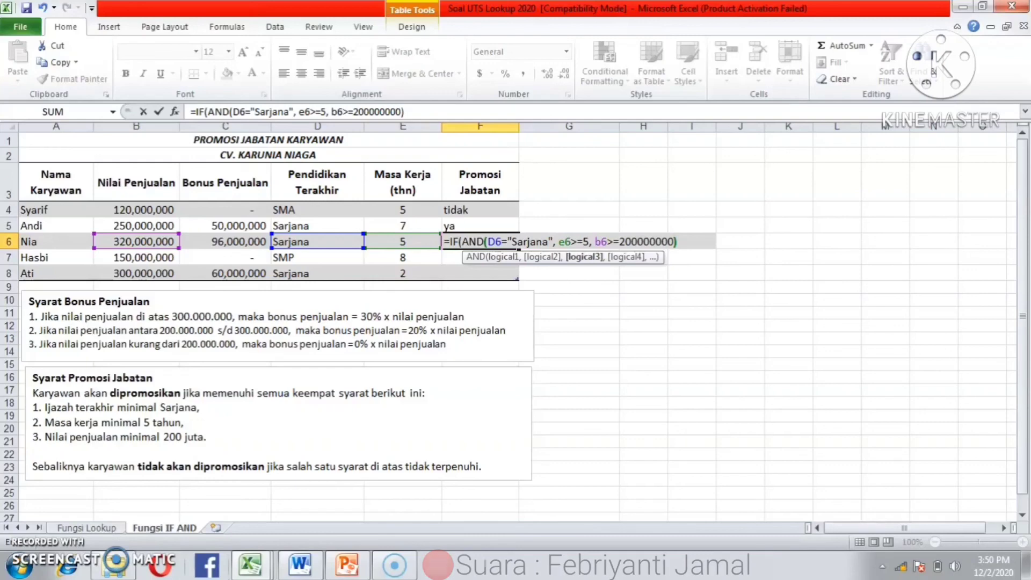
pyautogui.write(', ')
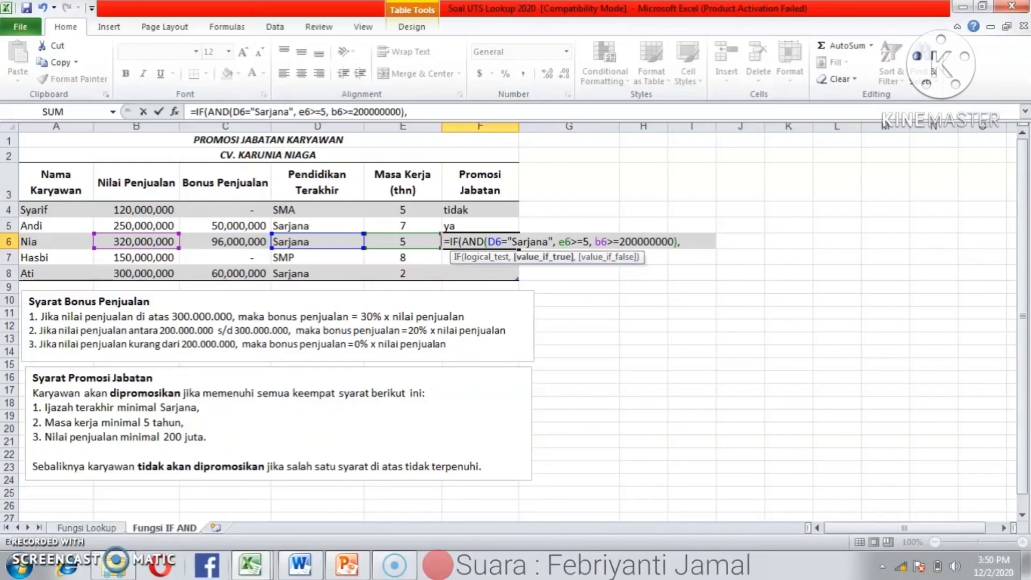
# - Add "ya" as the value-if-true result in the F6 formula, followed by a comma
pyautogui.write('"')
pyautogui.write('y')
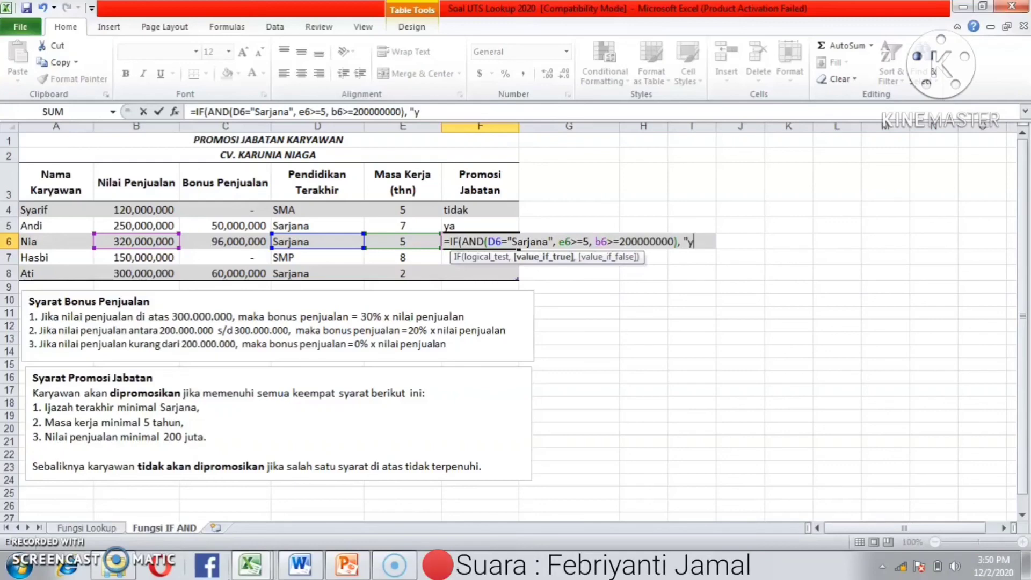
pyautogui.write('a"')
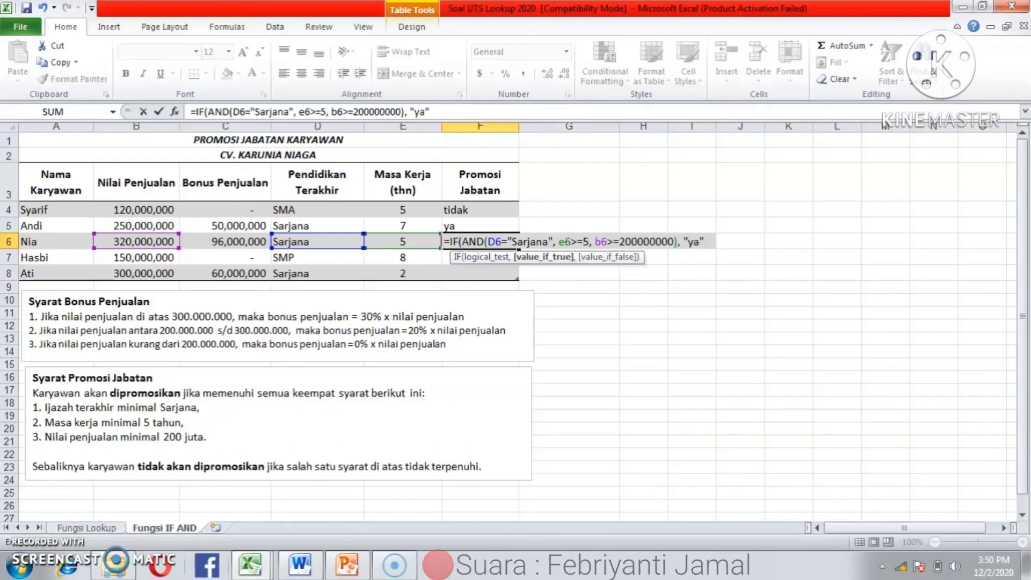
pyautogui.write(', ')
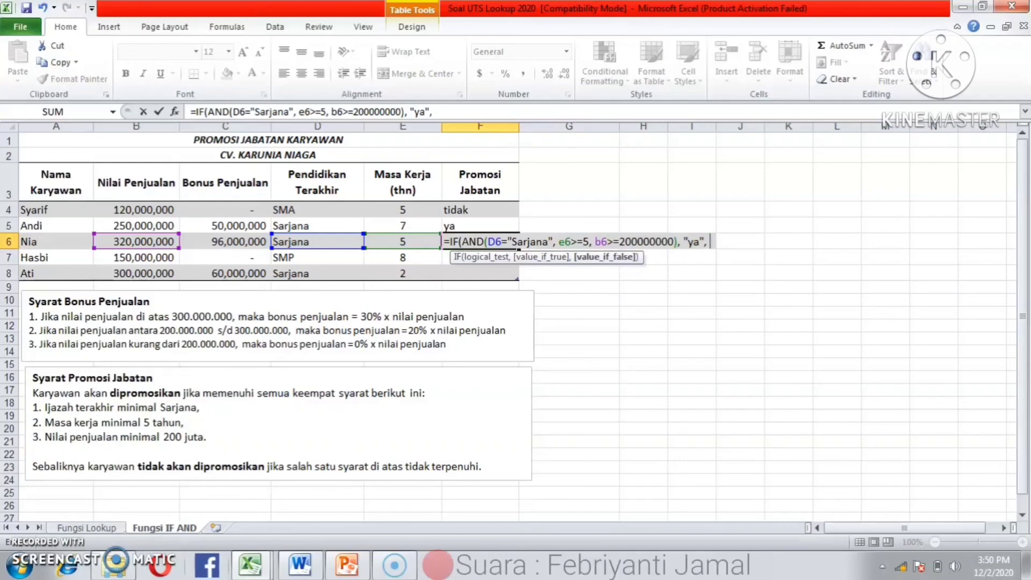
# - Add "tidak" as the value-if-false result in the F6 formula, close the IF function and enter the formula
pyautogui.write('"t')
pyautogui.write('id')
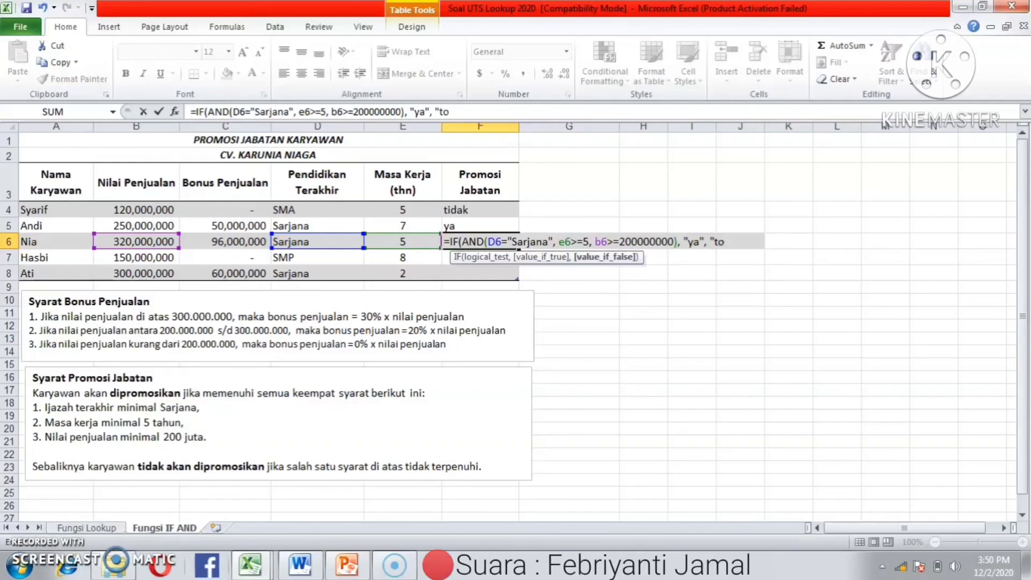
pyautogui.write('k')
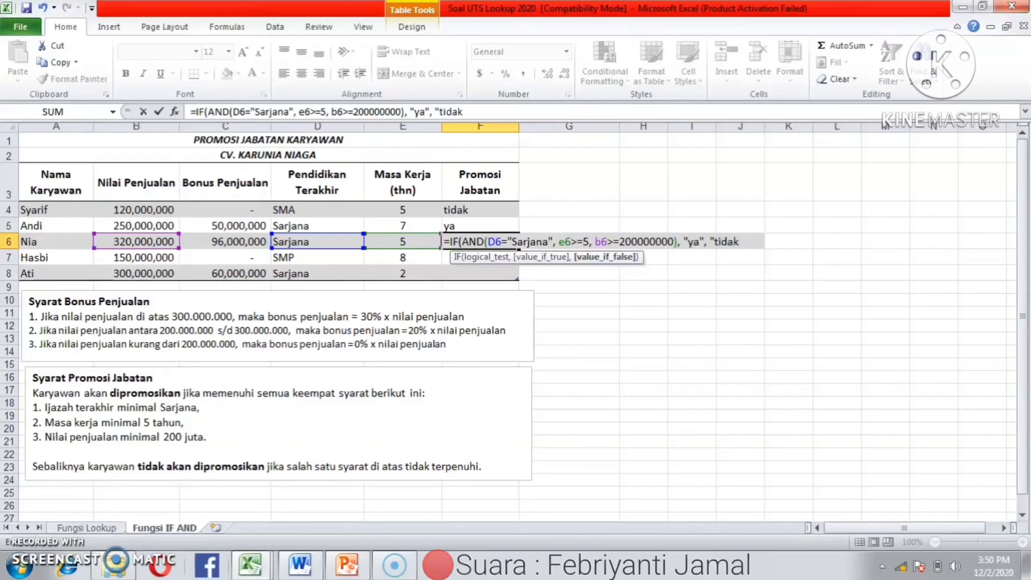
pyautogui.write('"')
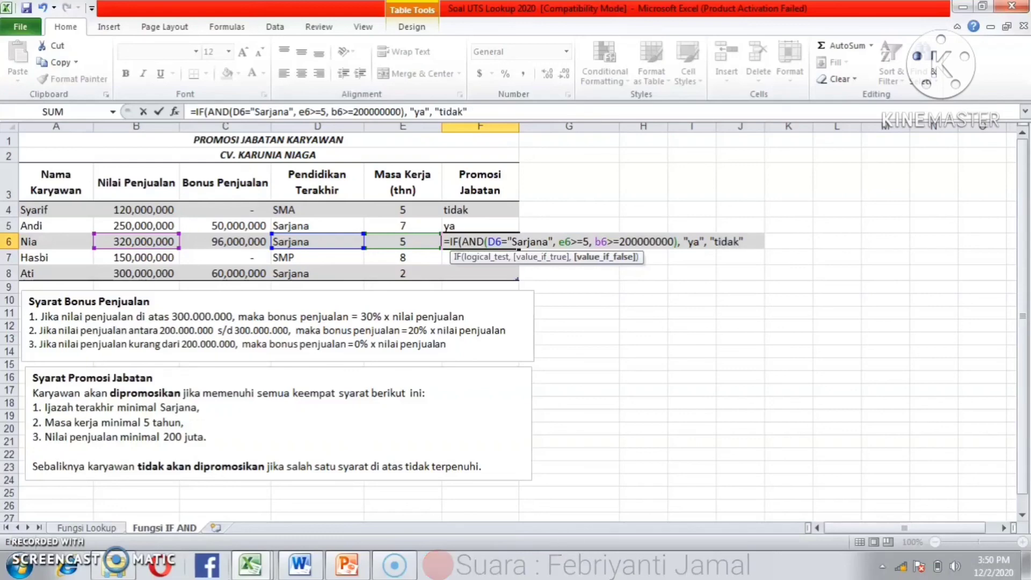
pyautogui.write(')')
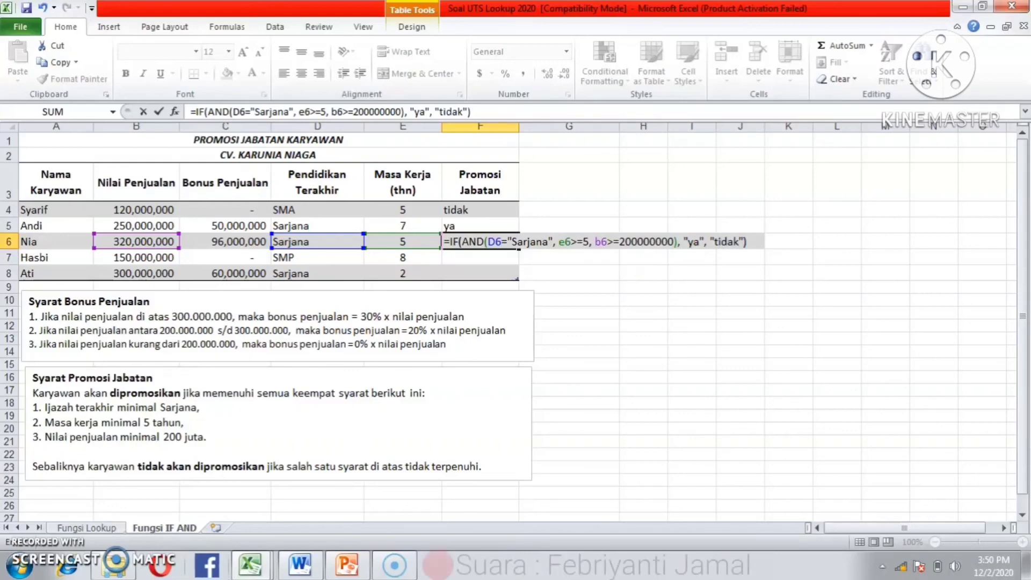
pyautogui.press('Return')
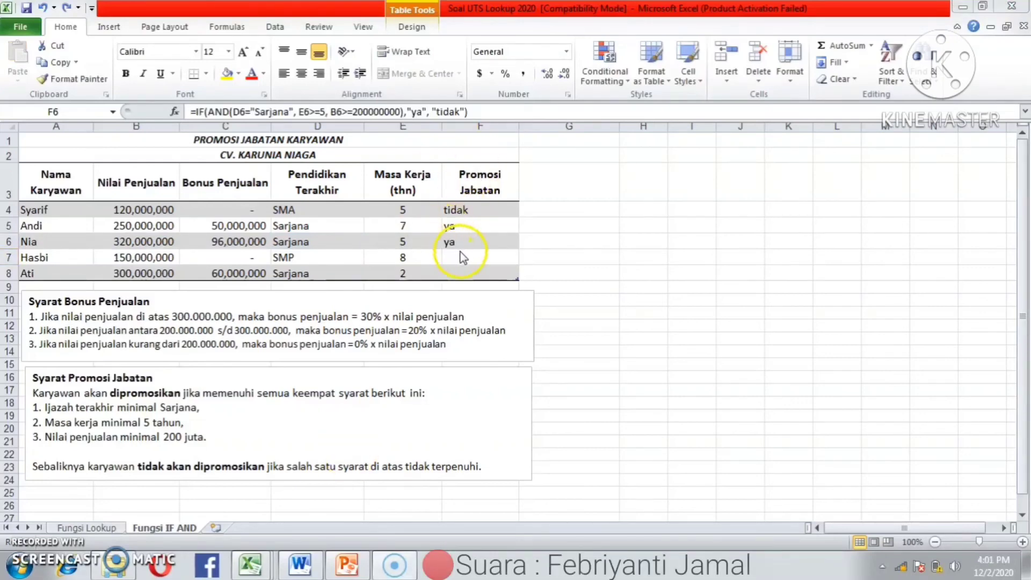
# - Copy the F6 promotion formula down to F7:F8 to complete the Promosi Jabatan column
pyautogui.click(444, 239)
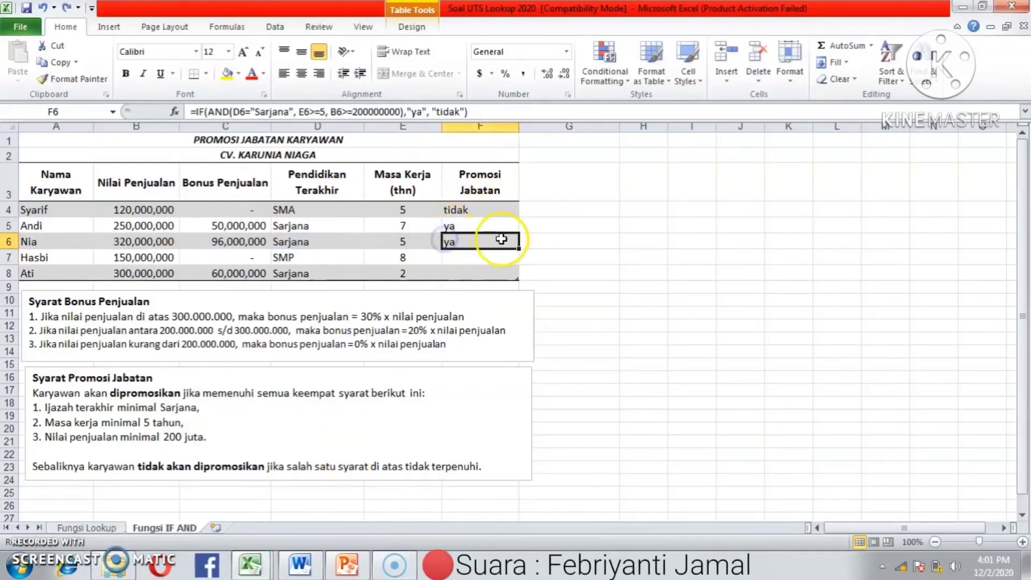
pyautogui.moveTo(520, 250); pyautogui.dragTo(521, 275)
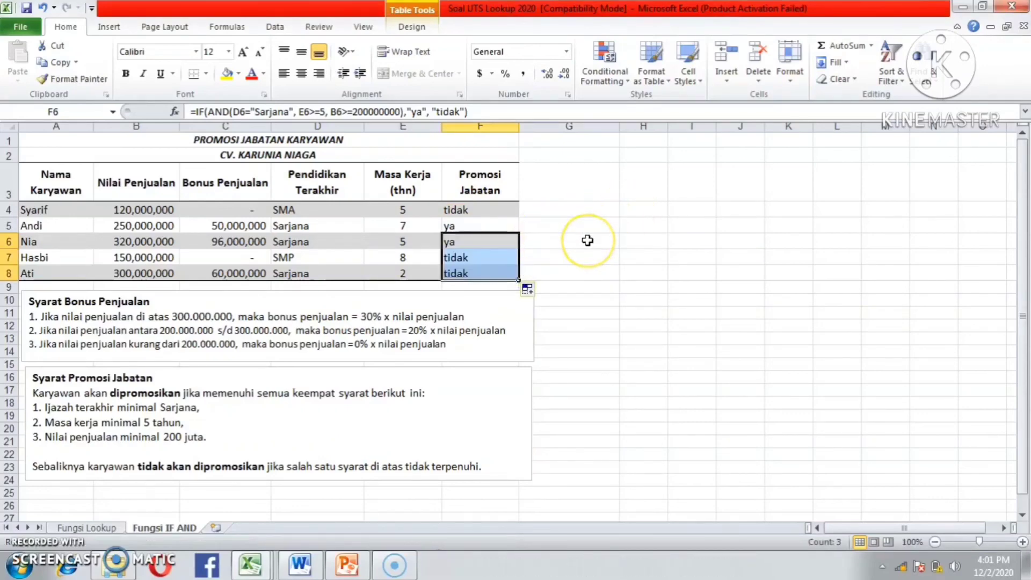
pyautogui.press('Return')
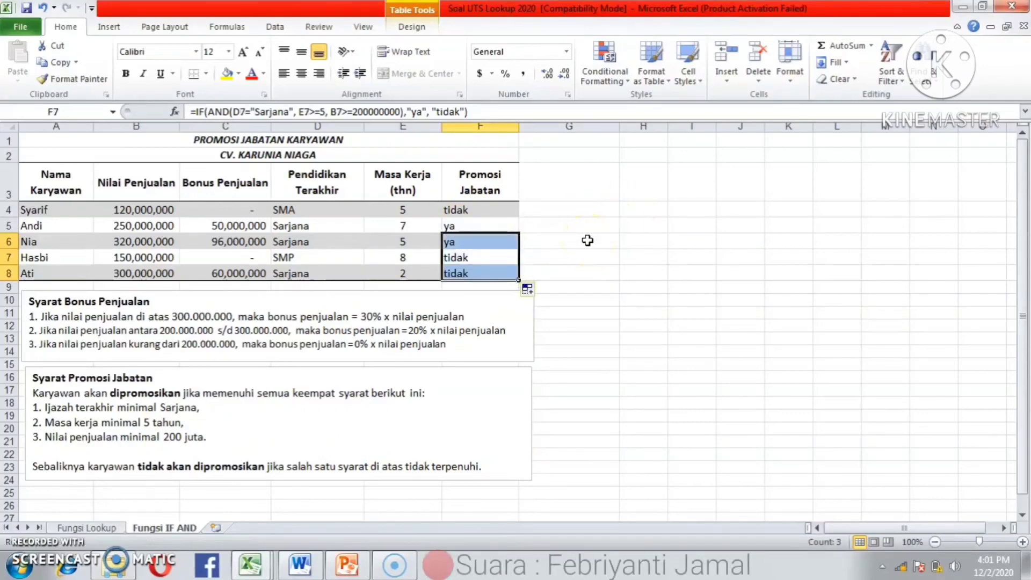
pyautogui.click(634, 325)
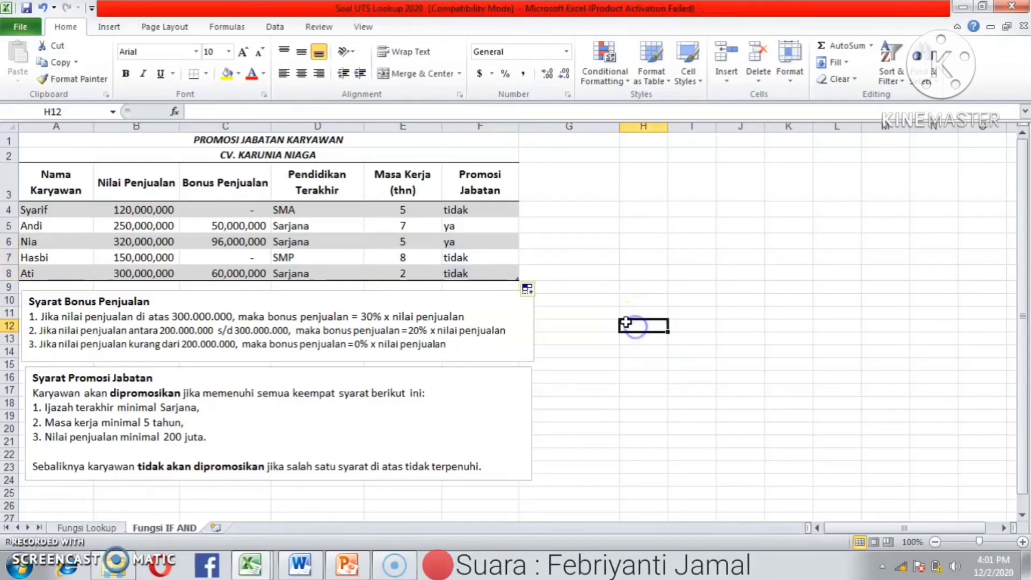